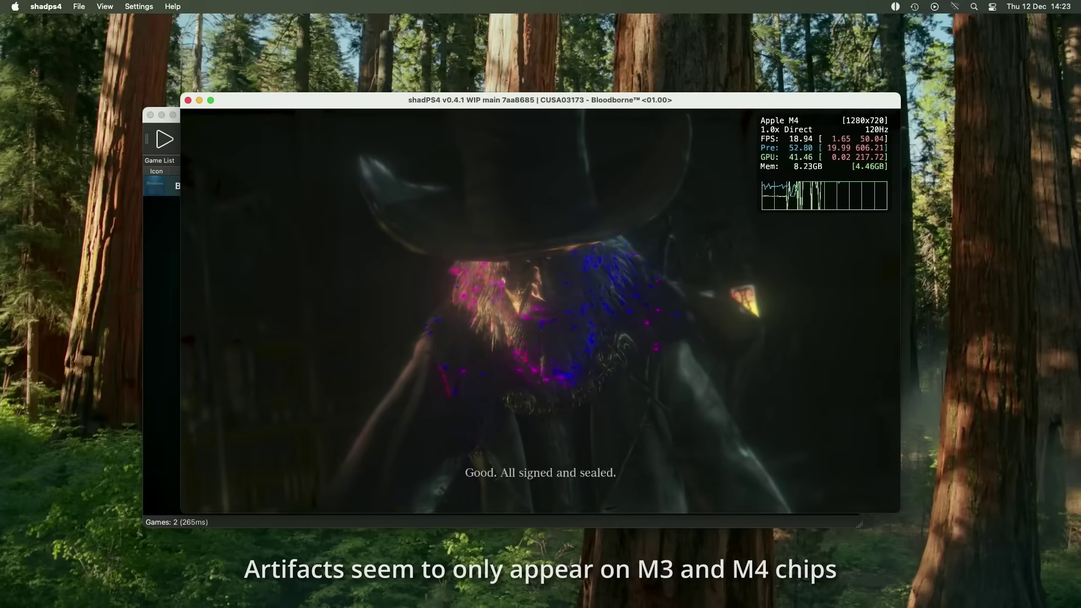
click(161, 115)
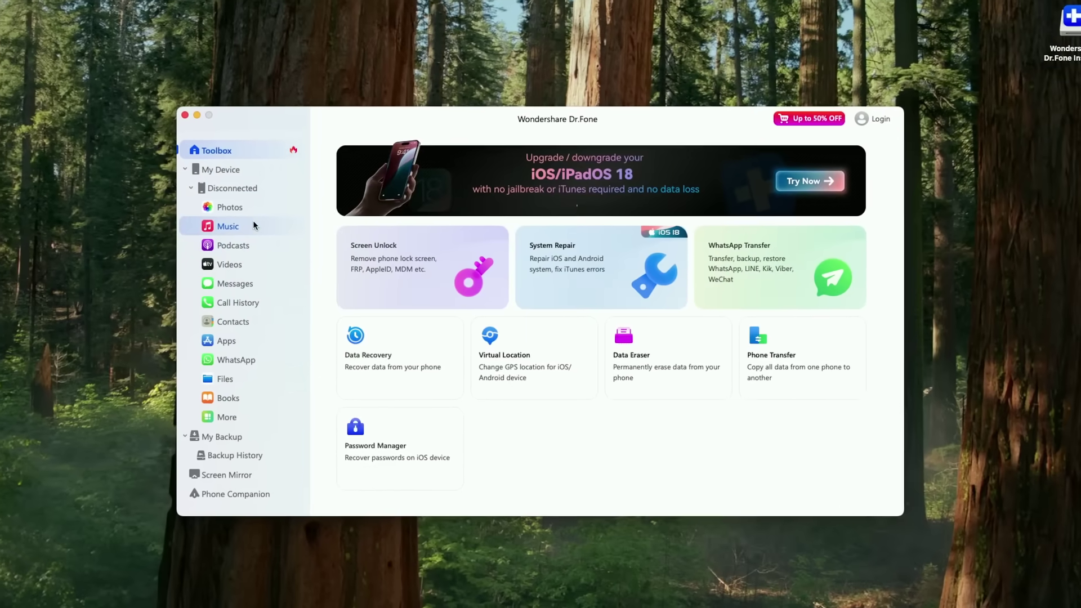
click(208, 163)
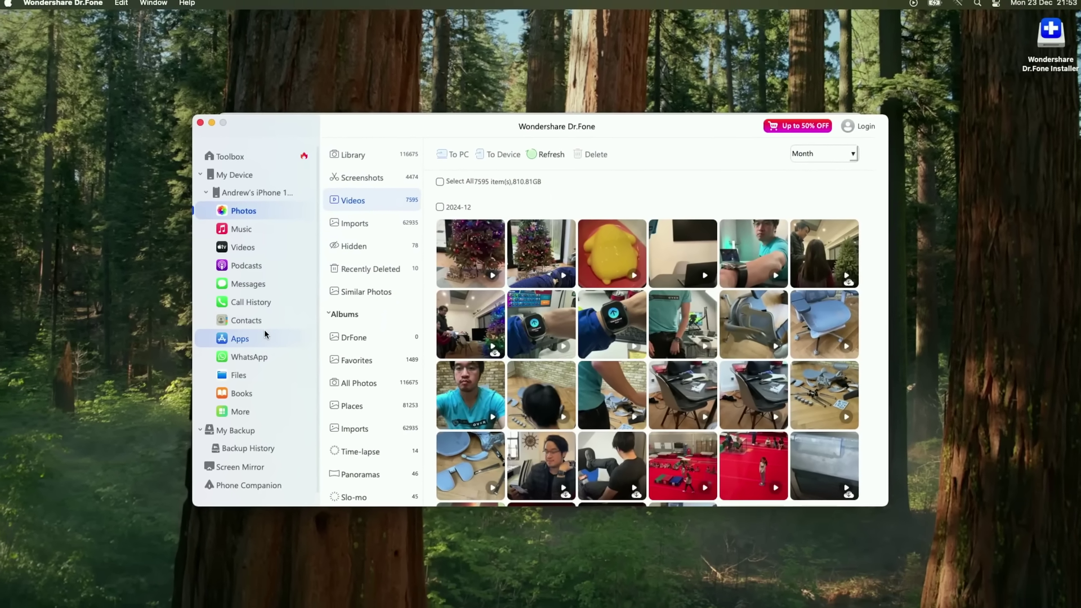
click(246, 265)
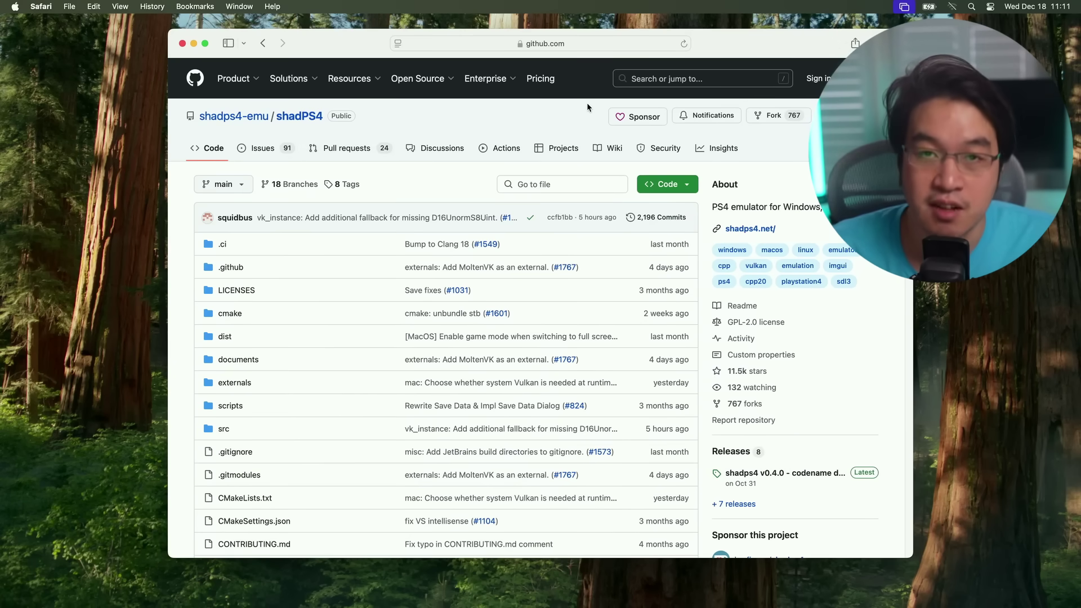
- Open the shadPS4 repository's releases list and expand the assets of Pre-release-shadPS4-2024-12-18-ccfb1bb
scroll(709, 301, down, 5)
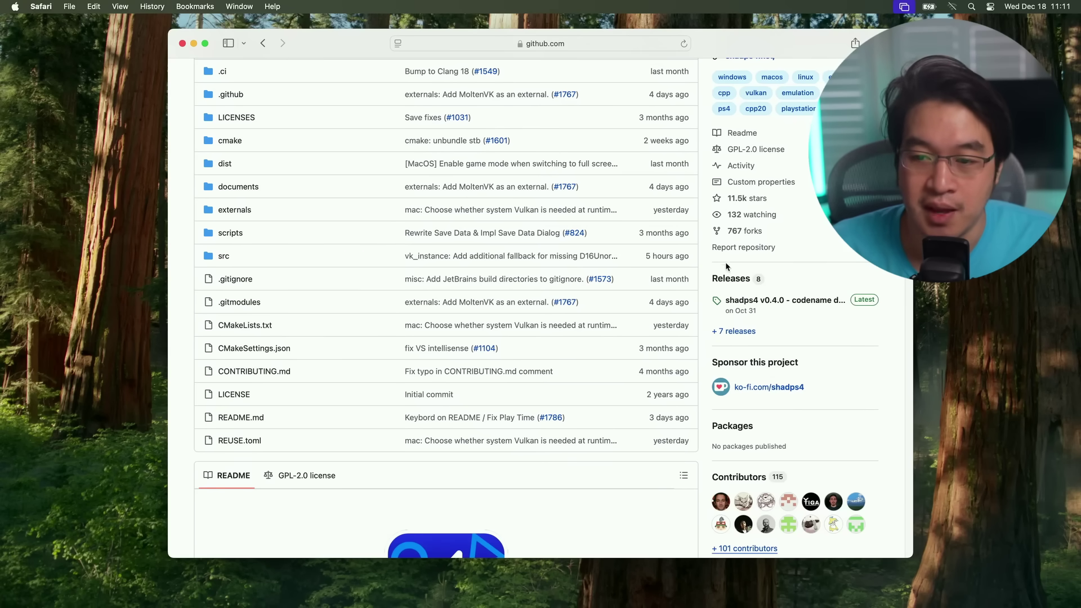
scroll(726, 278, down, 1)
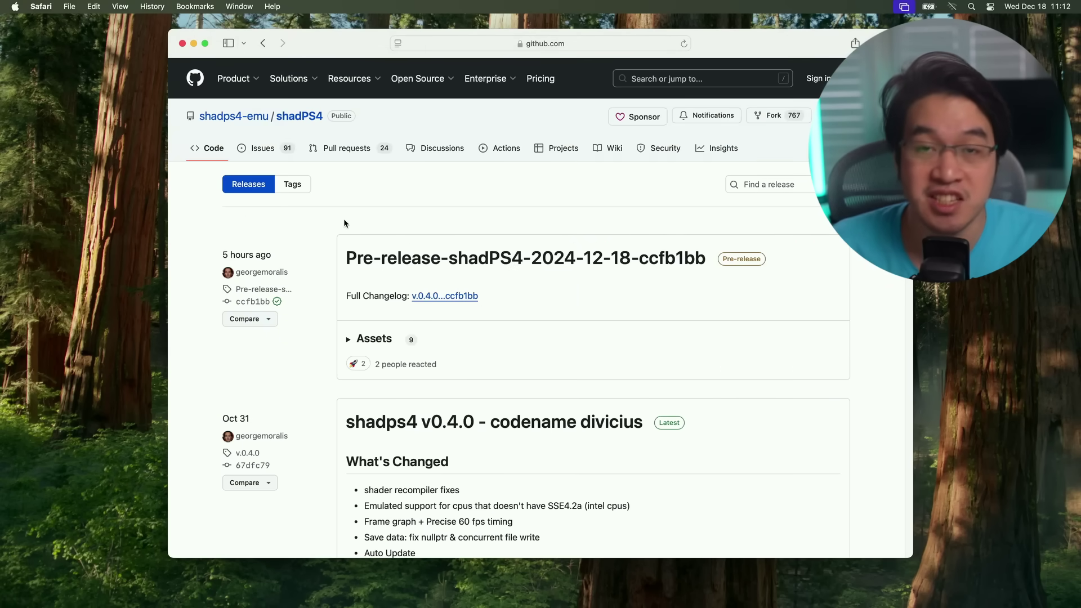
scroll(340, 232, down, 4)
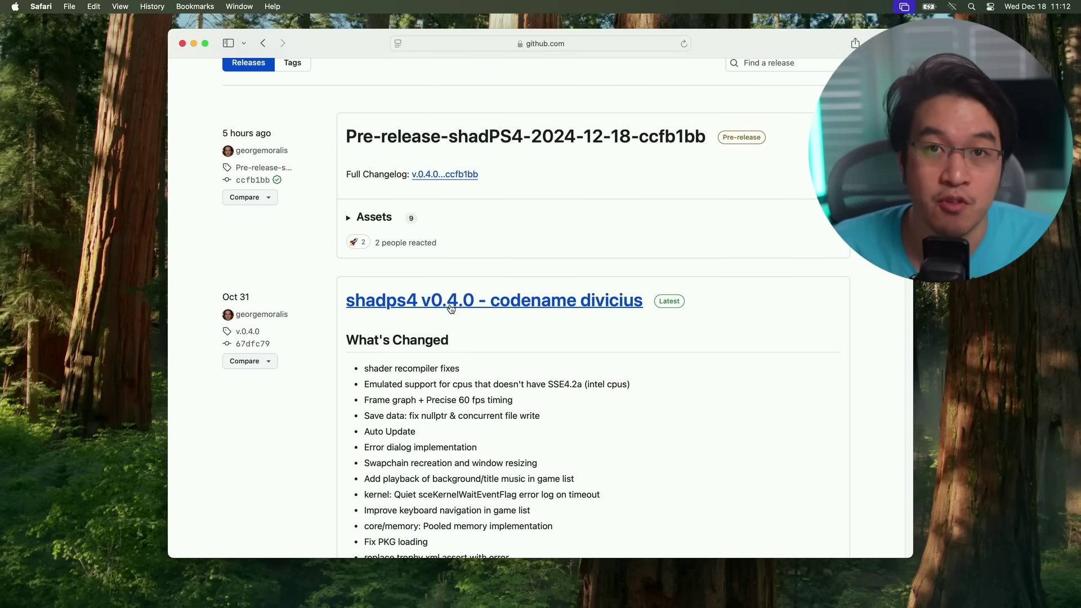
scroll(405, 317, down, 2)
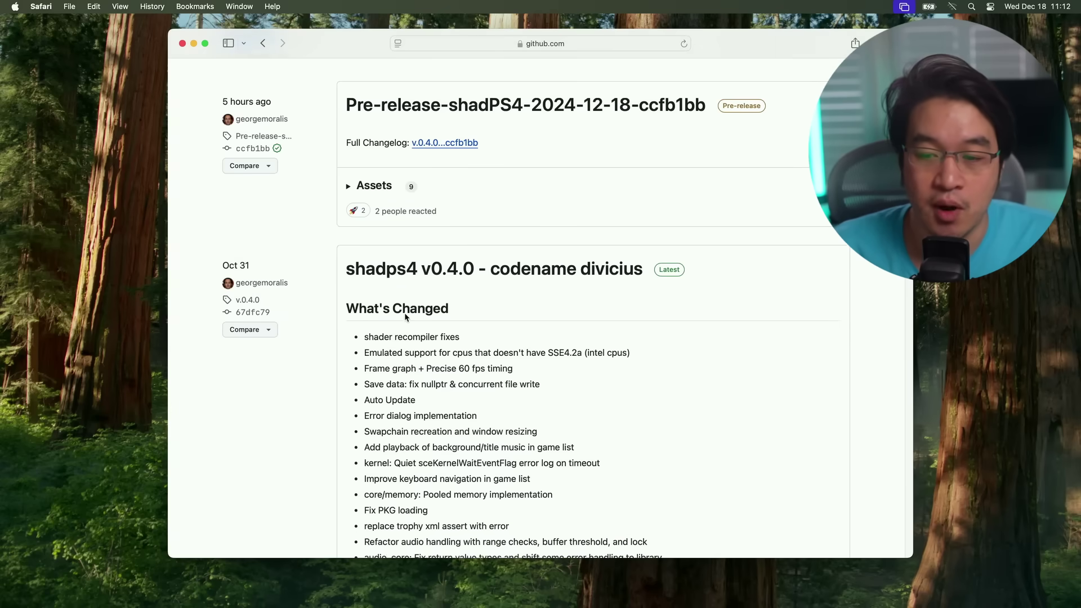
scroll(405, 317, down, 4)
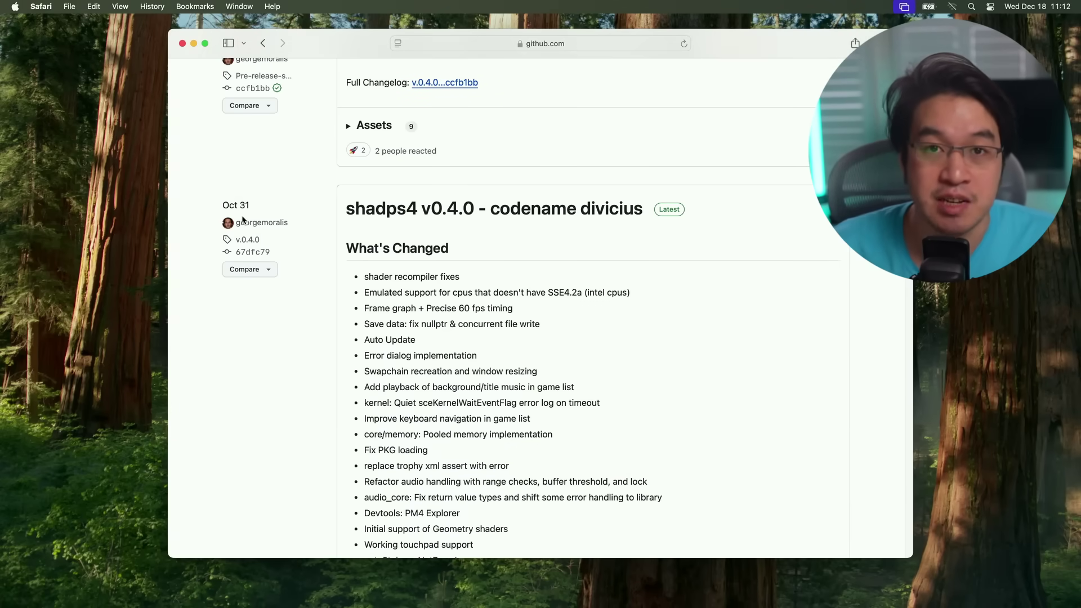
scroll(291, 244, up, 1)
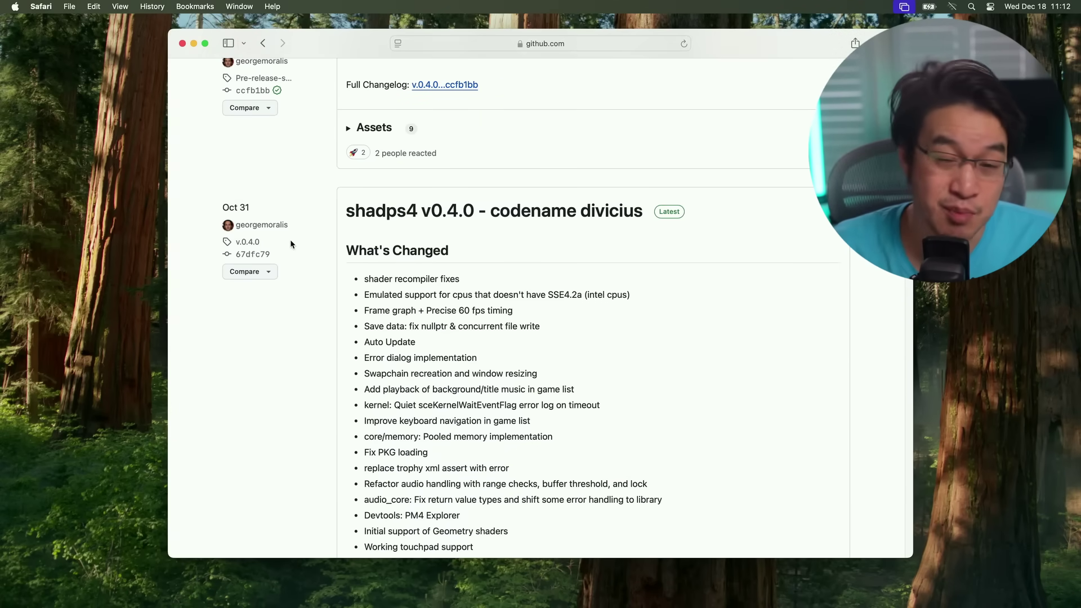
scroll(291, 244, up, 5)
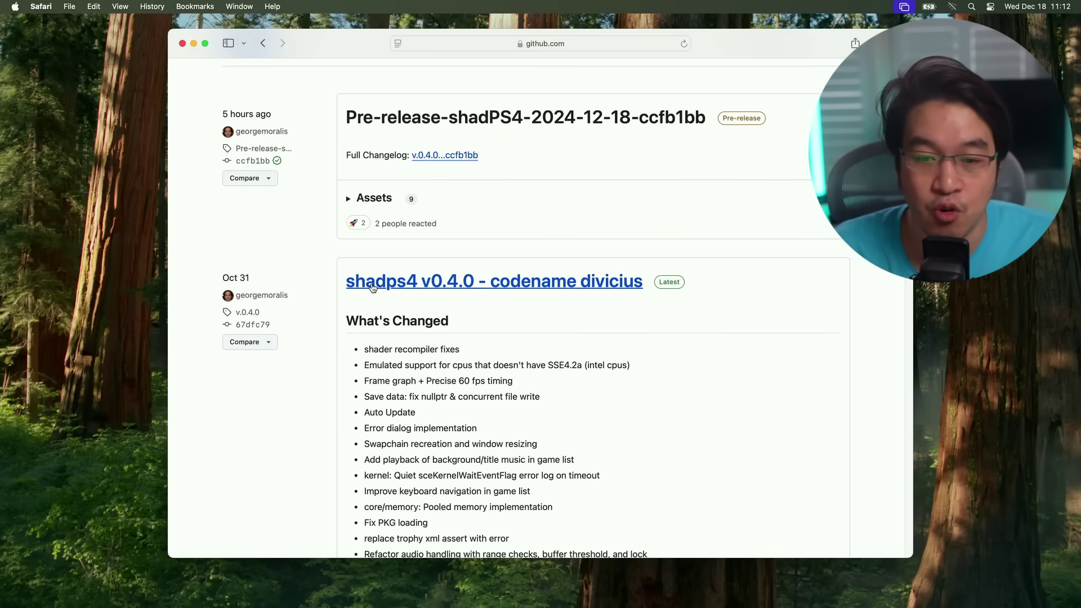
scroll(321, 308, up, 5)
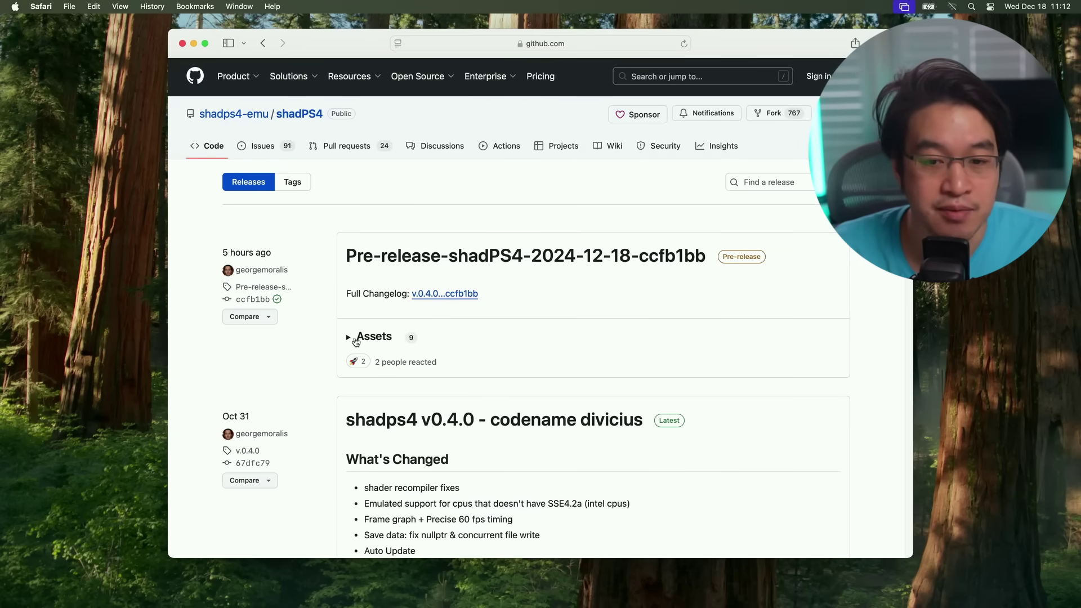
click(348, 337)
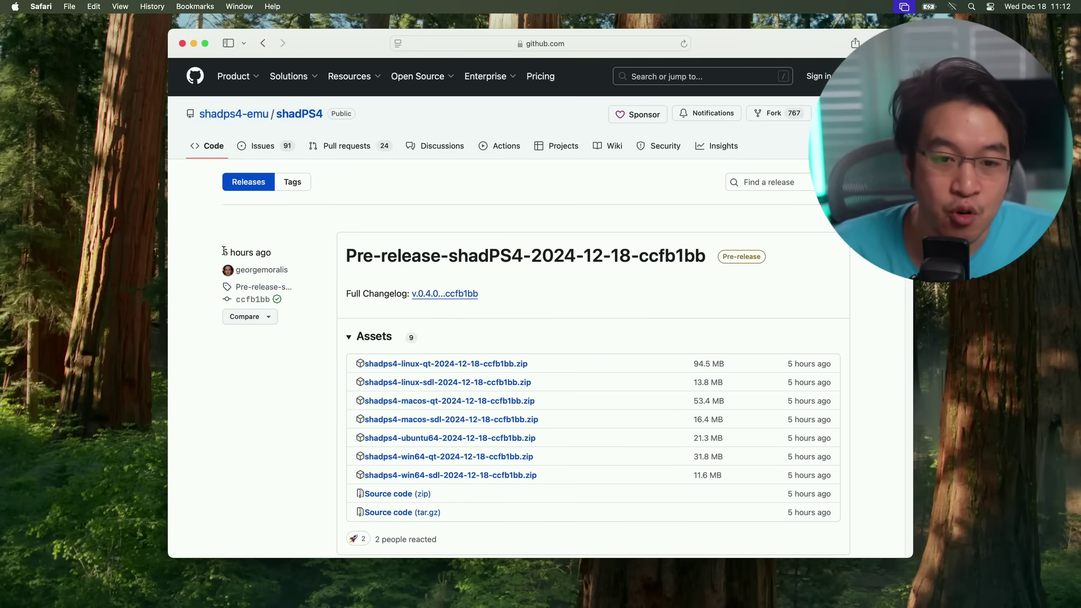
- Open the newest "Implement gamma correction in main config menu" workflow run under the repository's Actions and examine its build artifacts
scroll(309, 345, down, 5)
scroll(309, 345, up, 5)
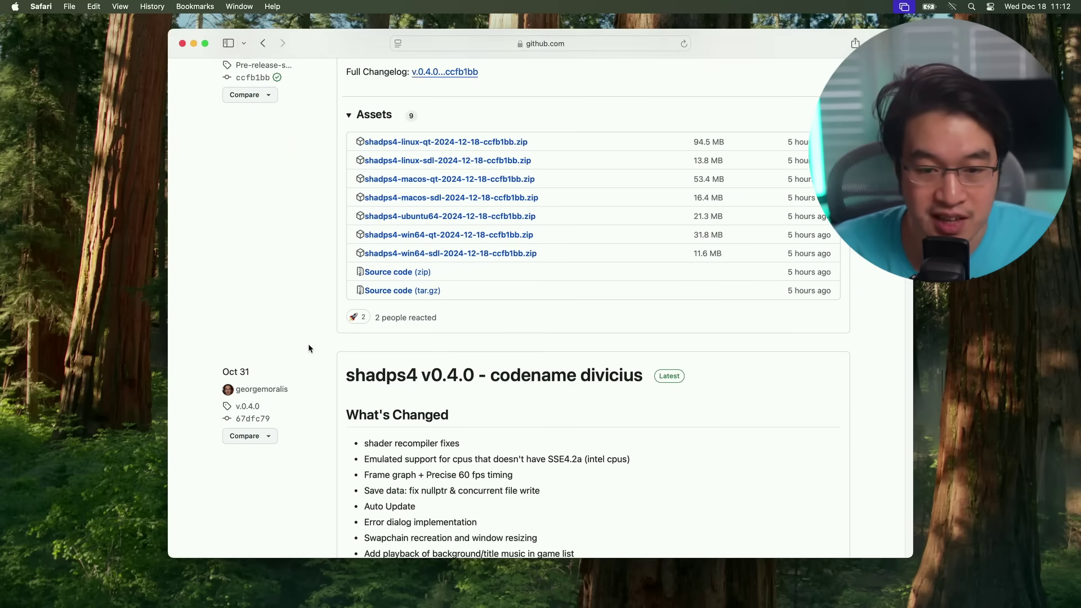
click(499, 147)
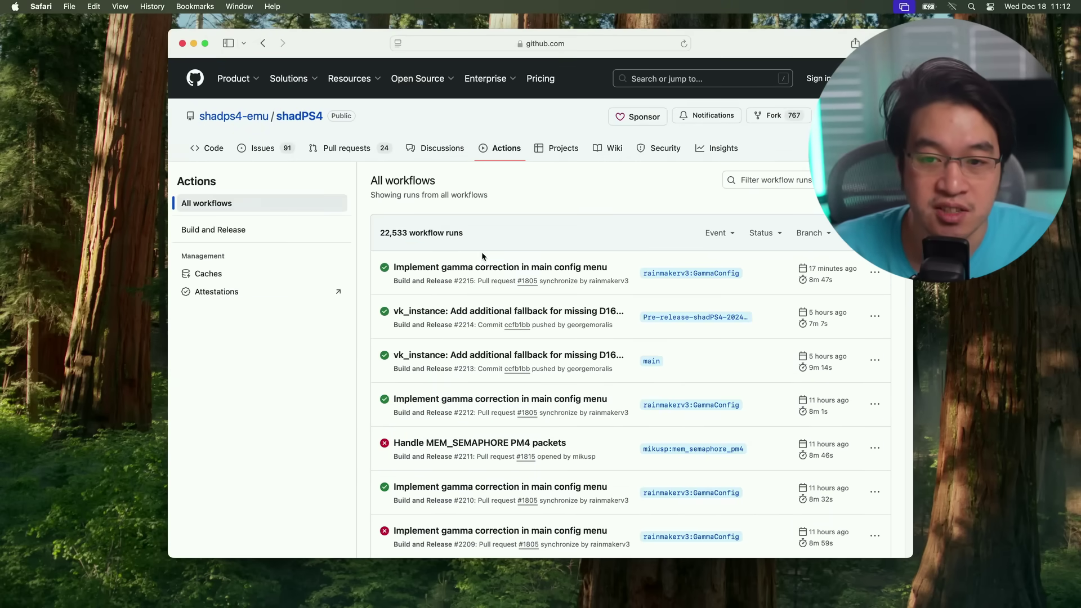
click(397, 268)
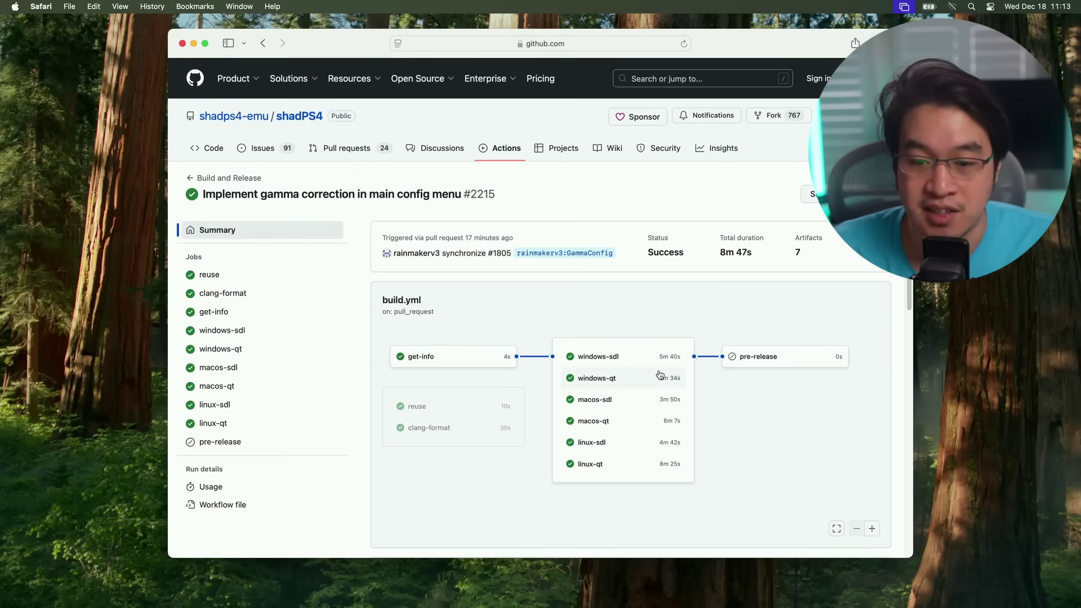
scroll(912, 366, down, 2)
scroll(912, 366, down, 10)
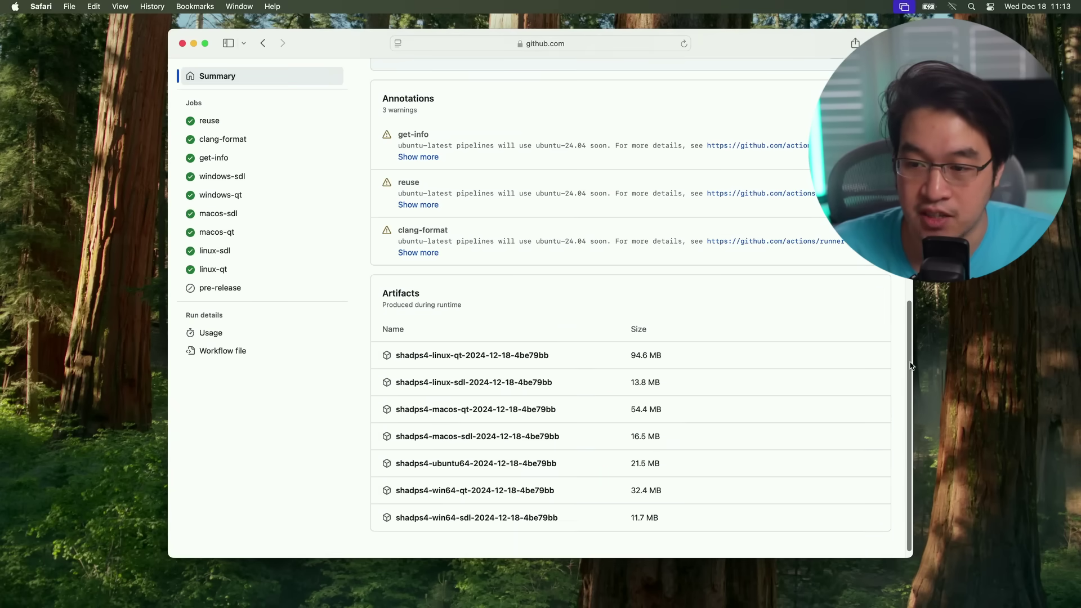
- Return to the releases list and download shadps4-macos-qt-2024-12-18-ccfb1bb.zip from the pre-release assets
click(268, 43)
click(270, 45)
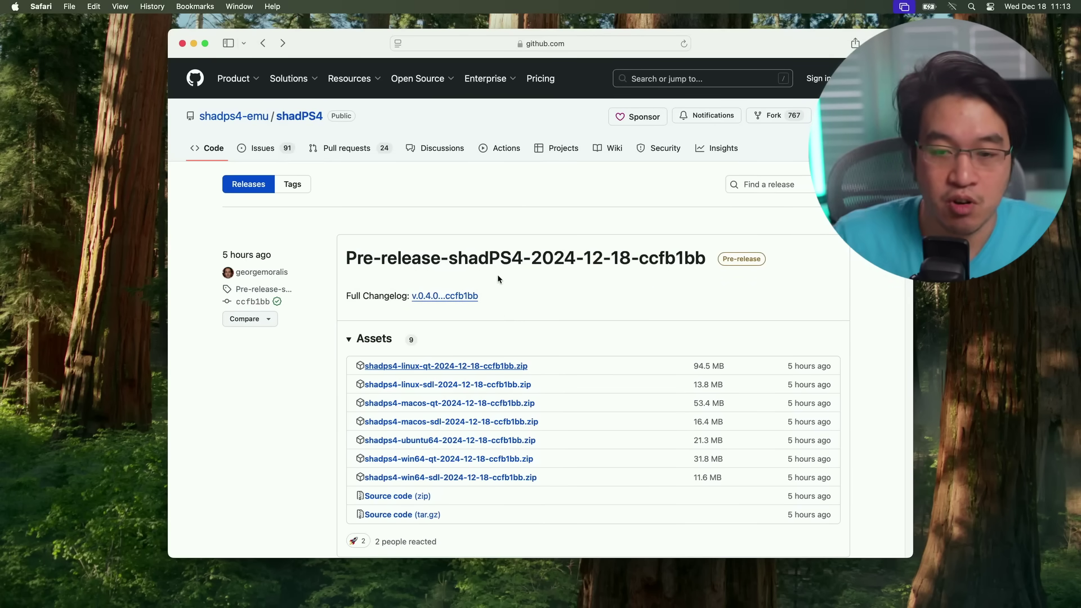
scroll(498, 281, down, 1)
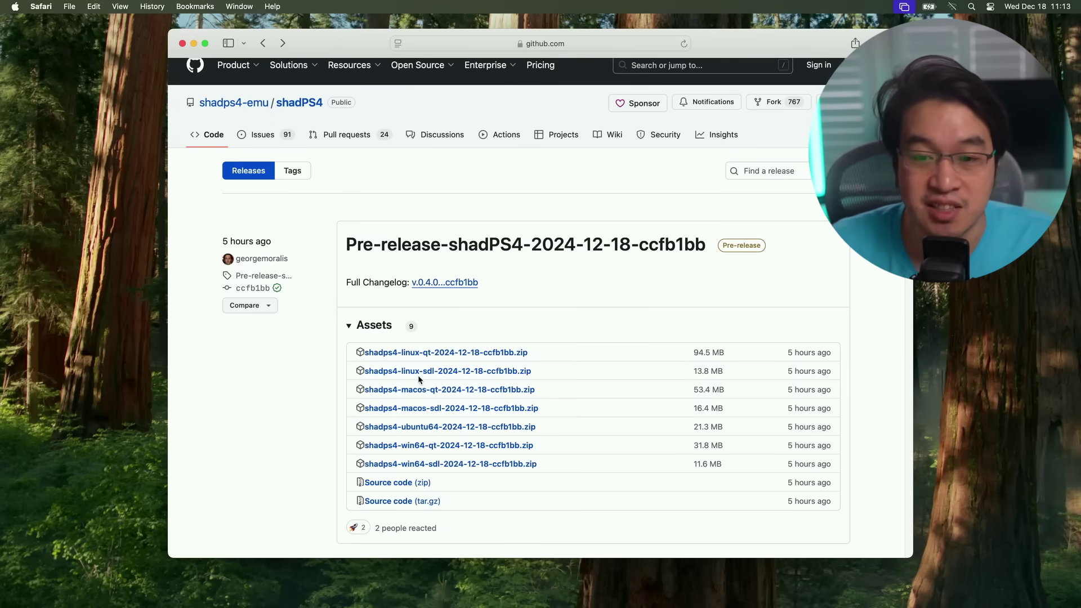
scroll(418, 377, down, 1)
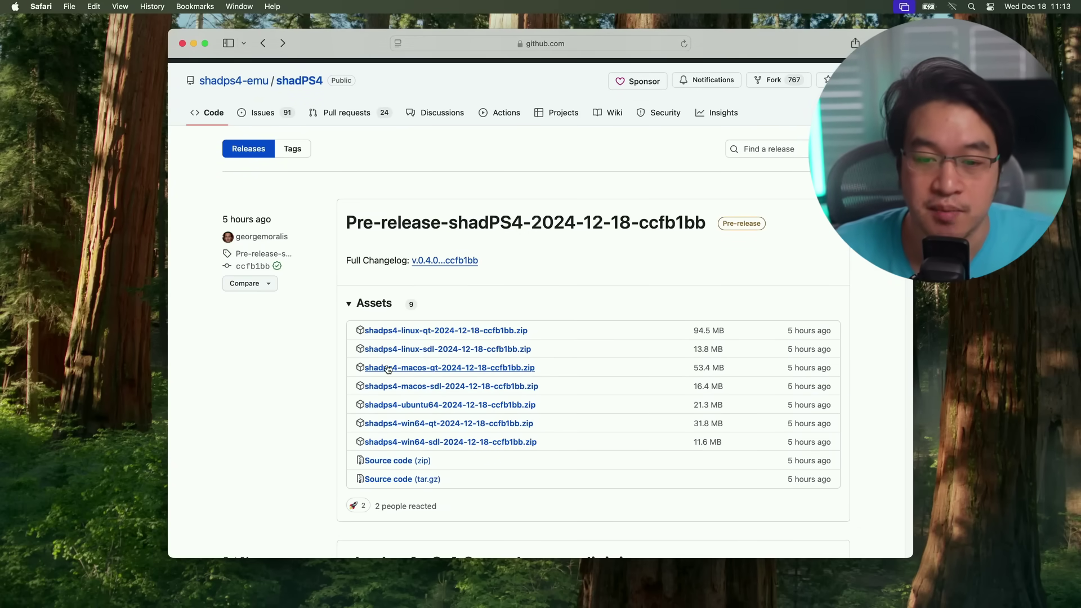
click(415, 368)
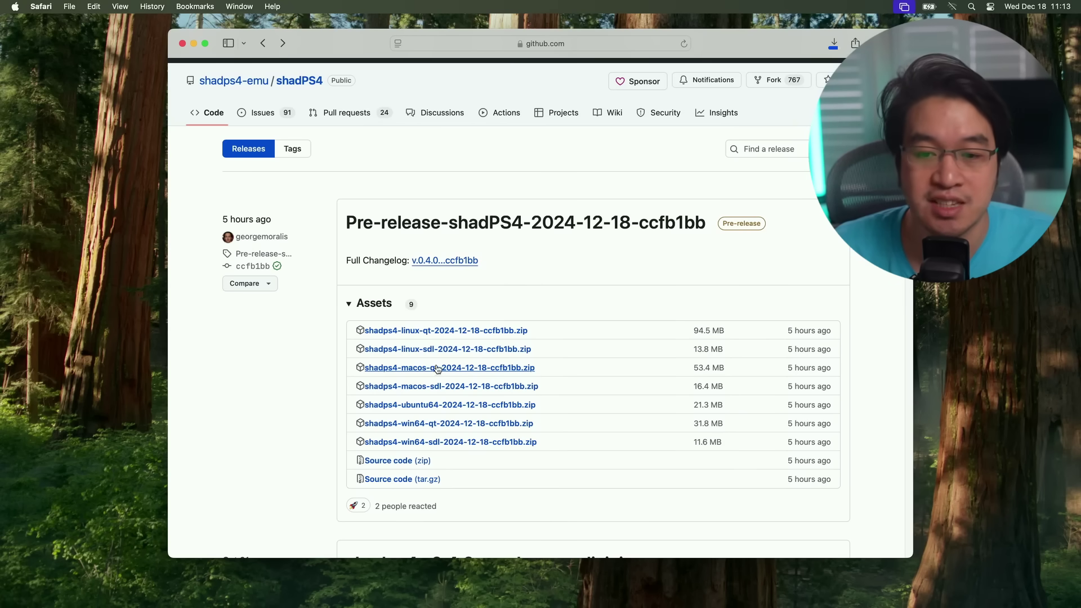
drag(536, 369, 353, 369)
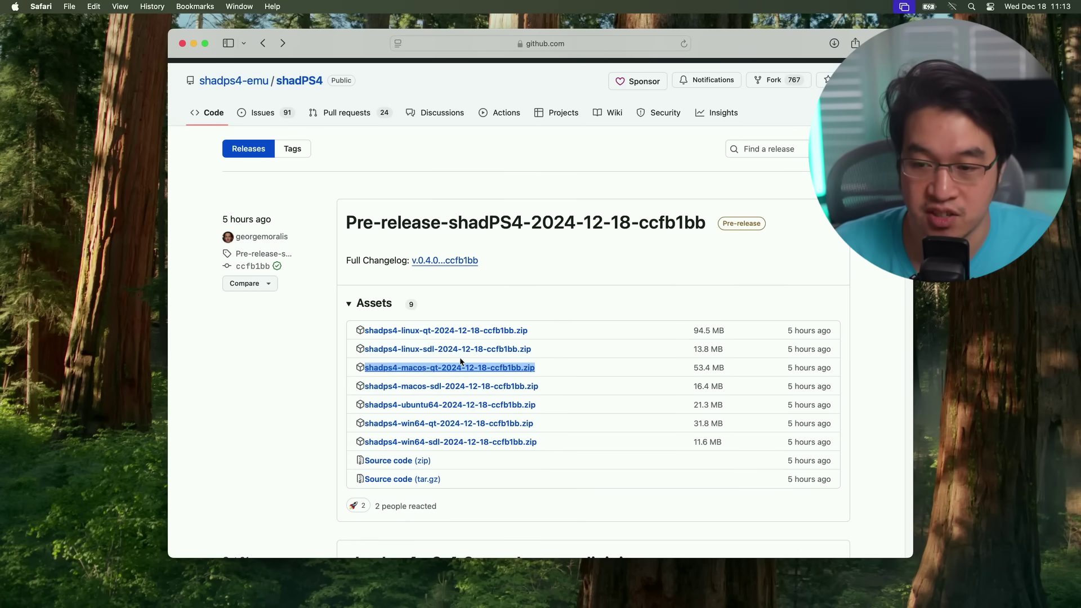
- Minimize the browser, switch to Finder's Downloads folder and extract shadps4-macos-qt.tar.gz
click(194, 44)
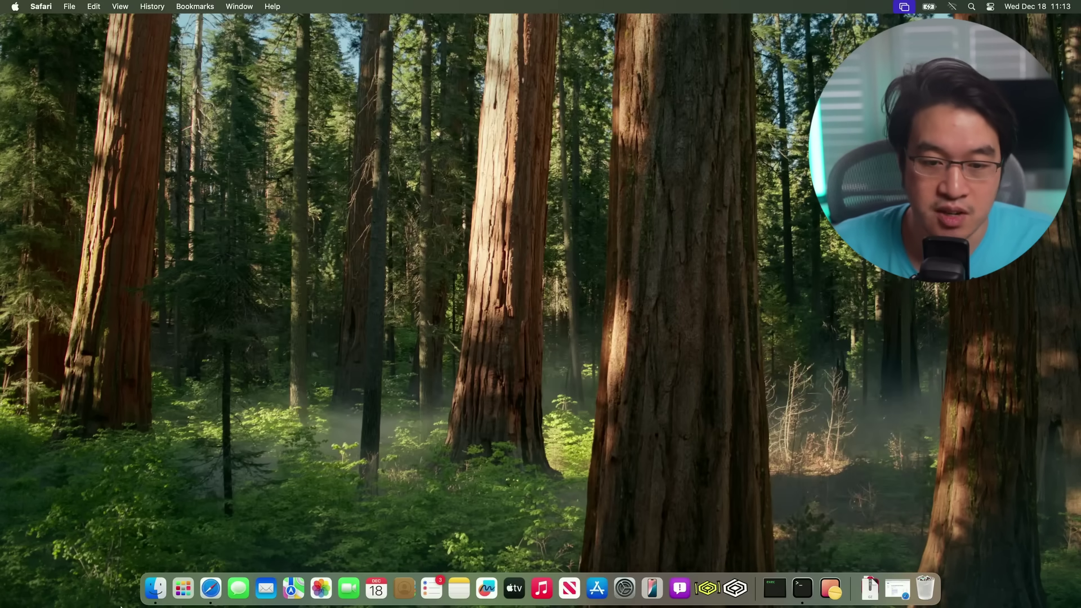
click(156, 589)
click(322, 228)
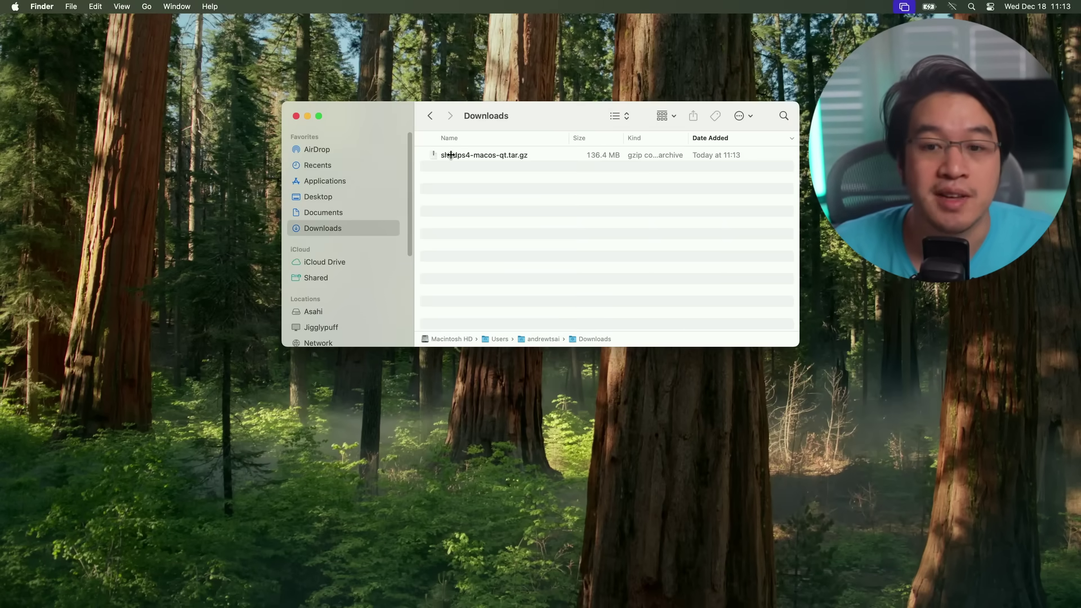
click(451, 155)
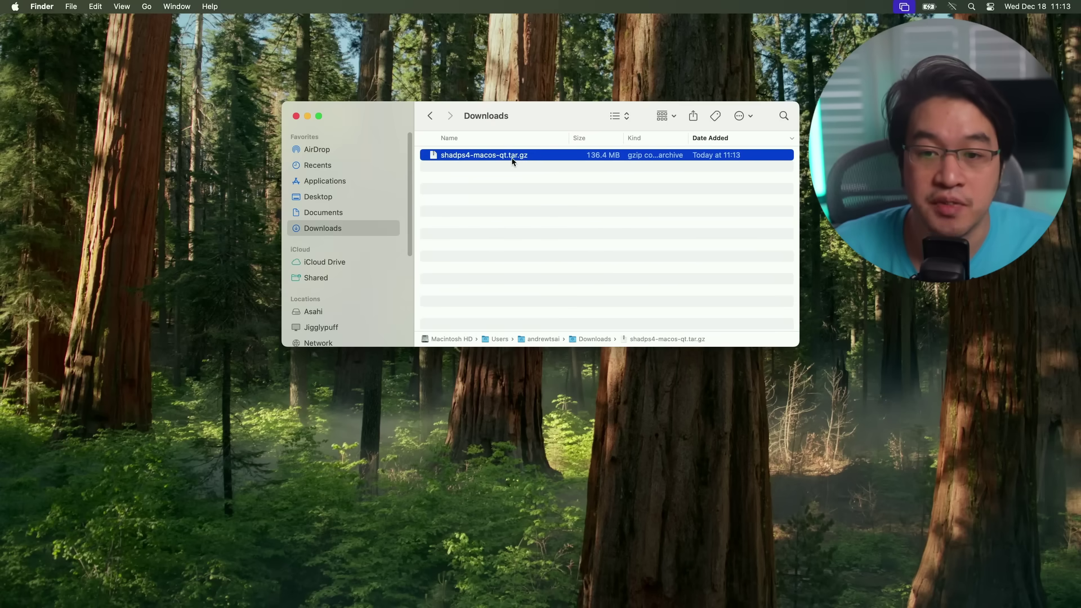
key(super+o)
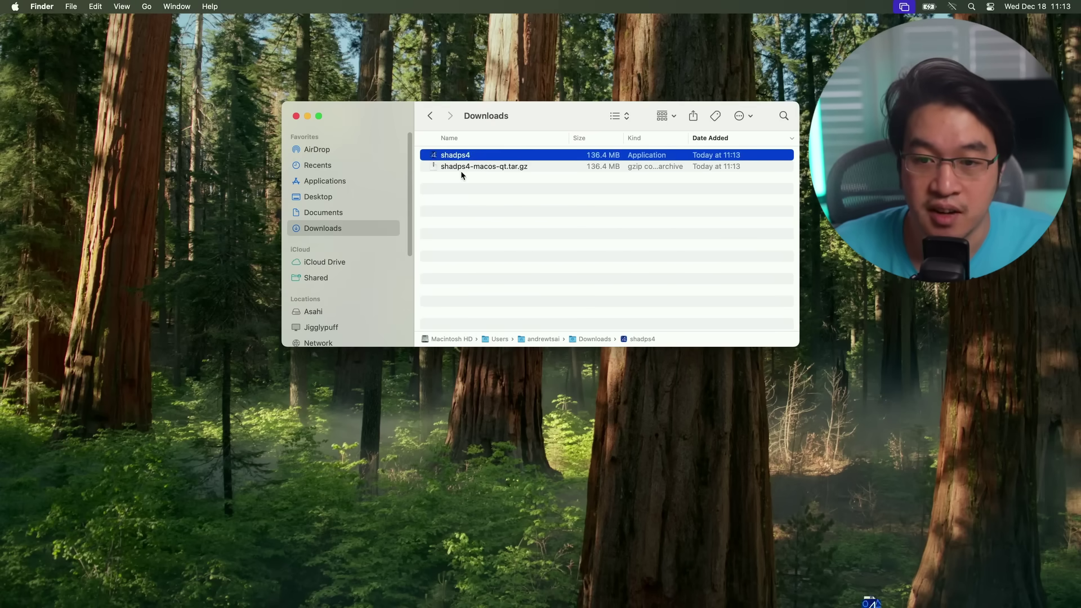
- Move the extracted shadps4 app from Downloads into the Applications folder and show that folder
click(468, 200)
click(472, 157)
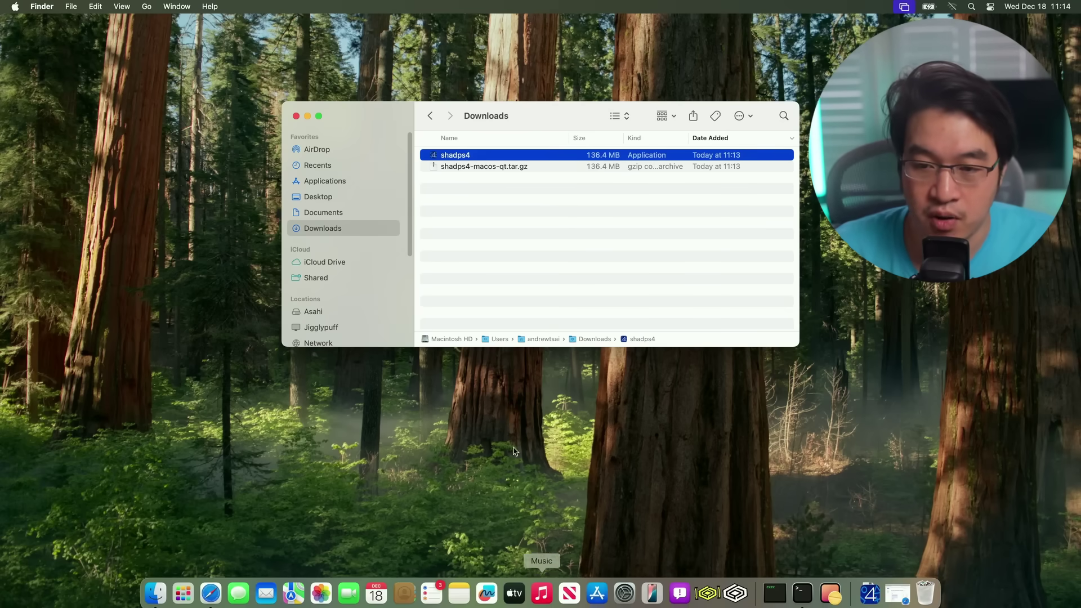
right_click(450, 153)
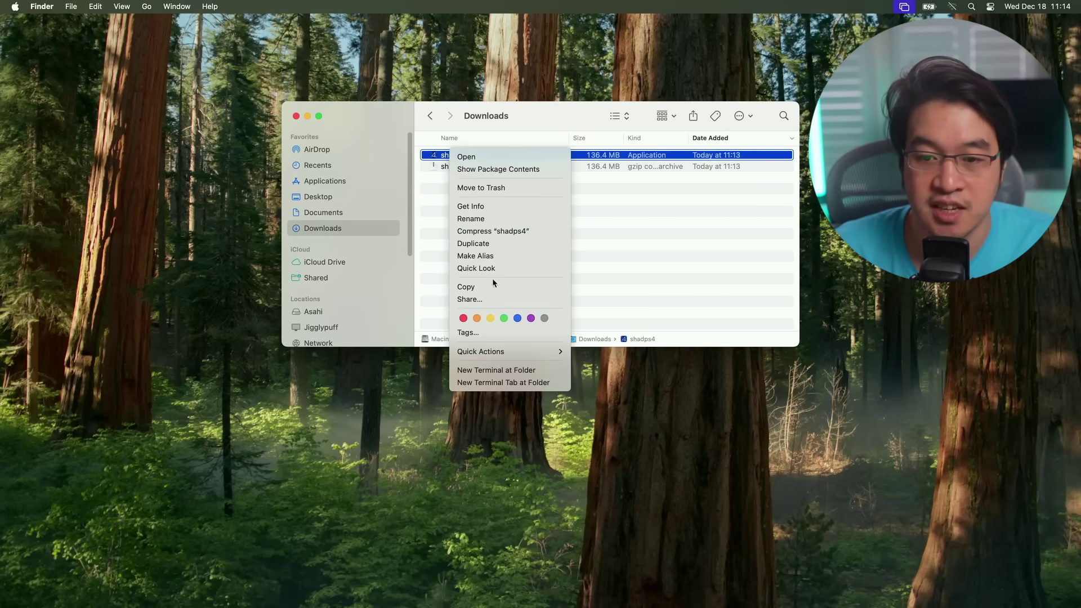
click(461, 157)
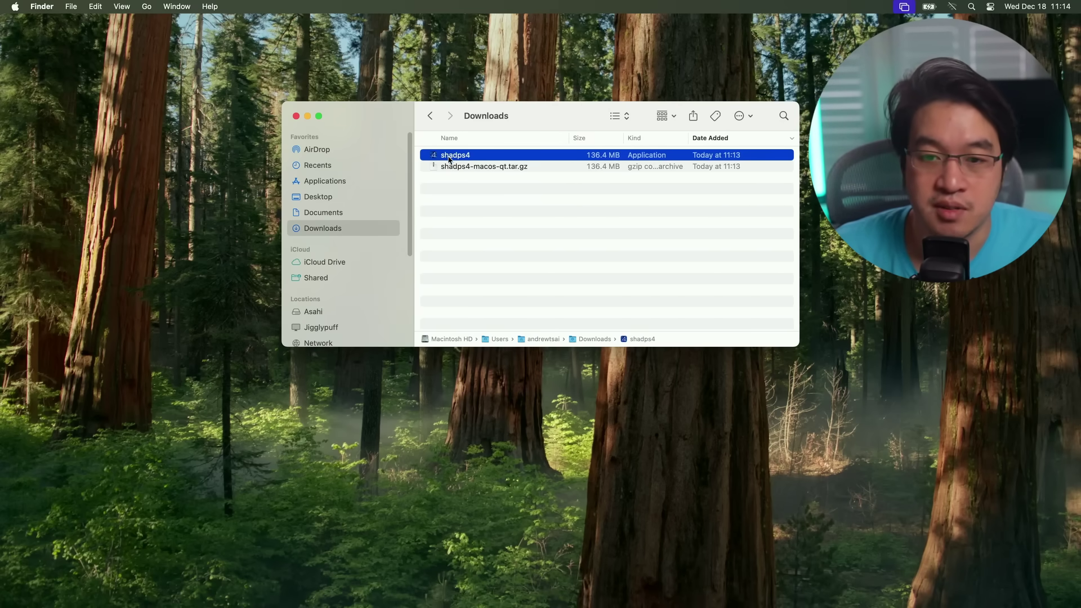
drag(449, 159, 349, 181)
click(349, 181)
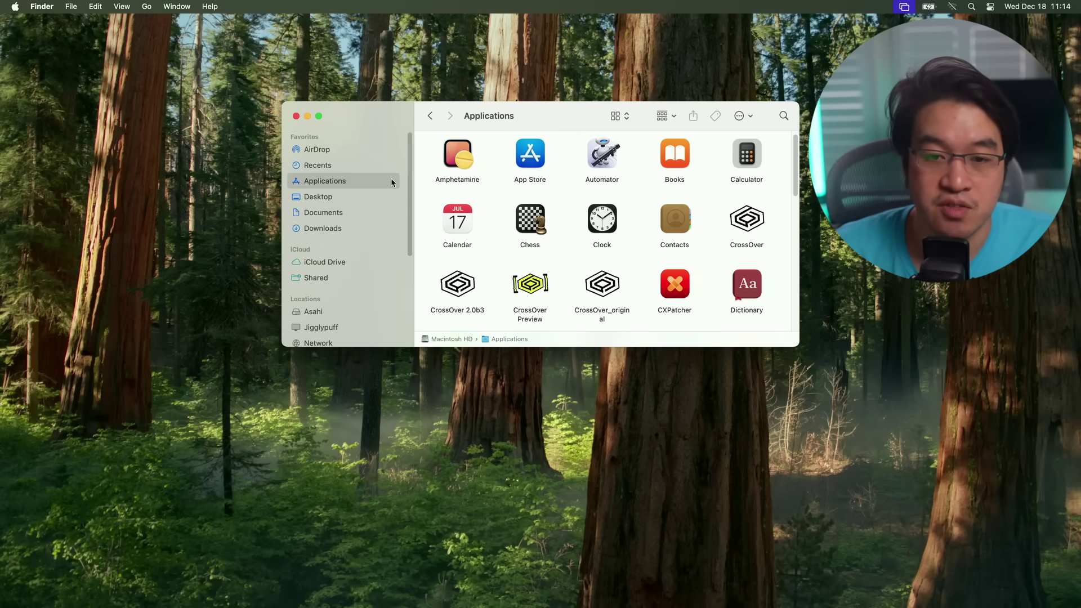
- Try to launch shadps4 from Applications, then minimize the Finder window and dismiss the security warning without trashing the app
drag(797, 183, 793, 272)
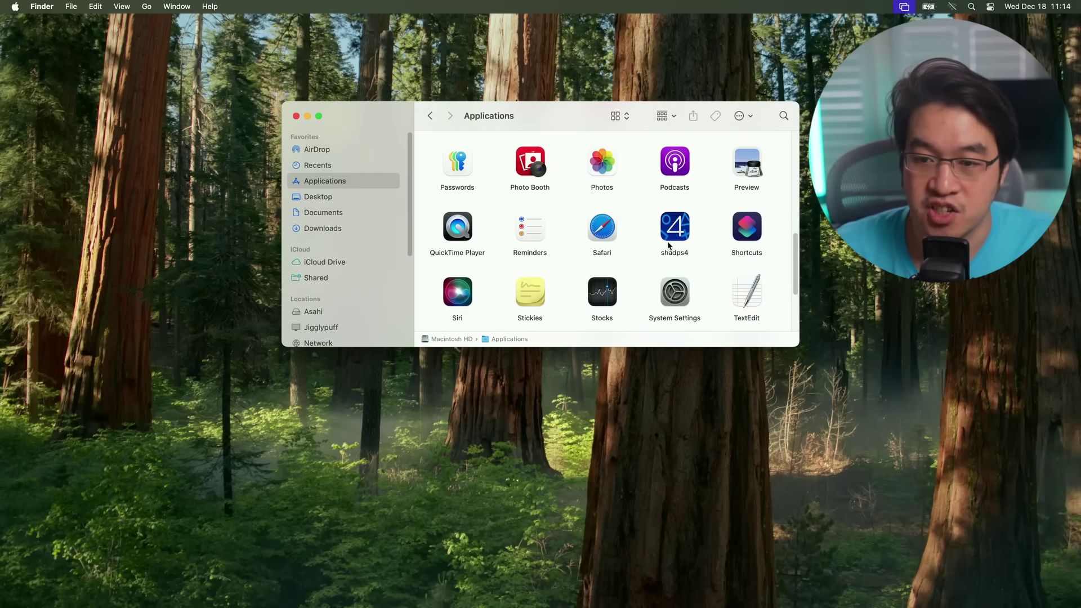
click(676, 233)
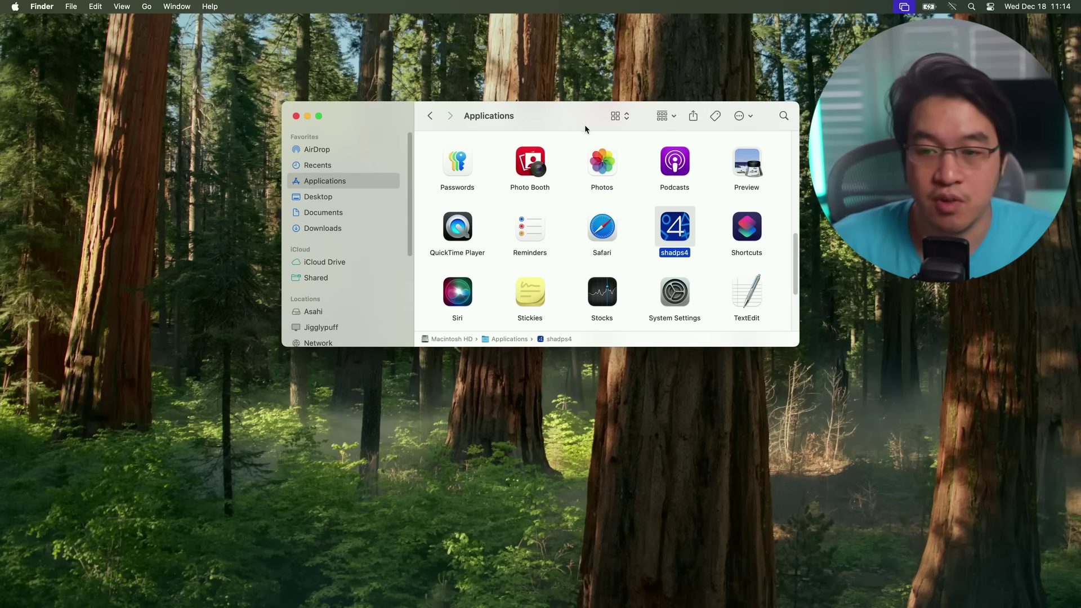
double_click(674, 232)
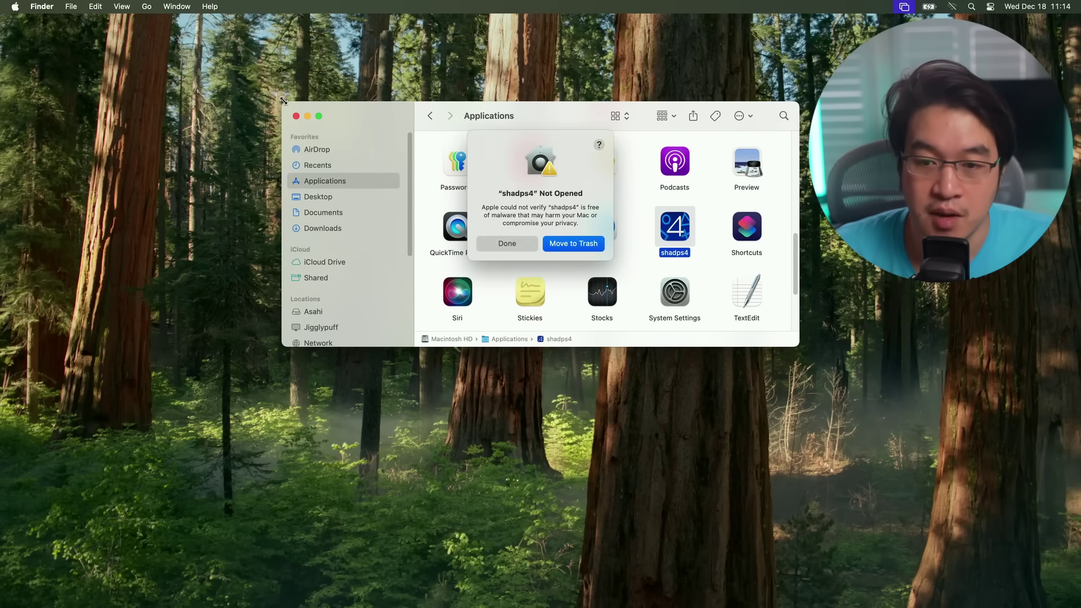
click(306, 117)
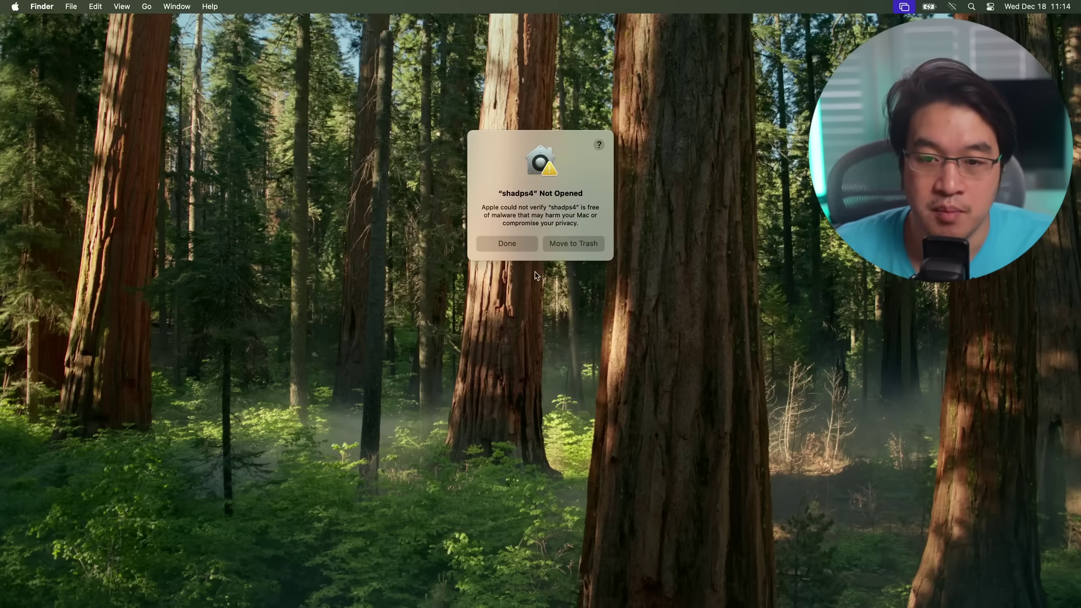
click(522, 246)
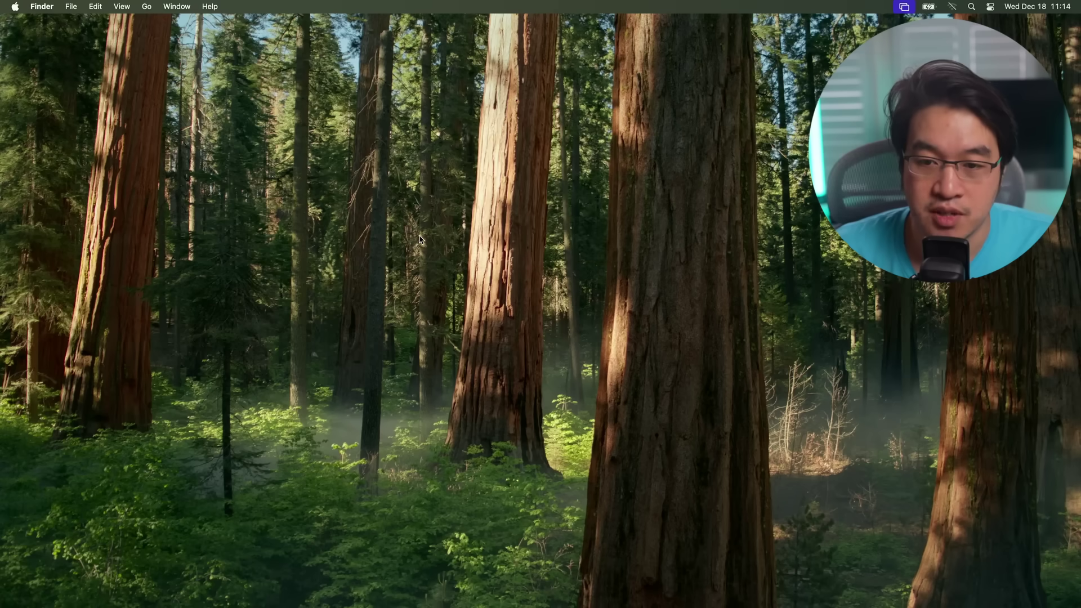
- Open System Settings and go to the Security section of Privacy & Security
click(14, 6)
click(42, 42)
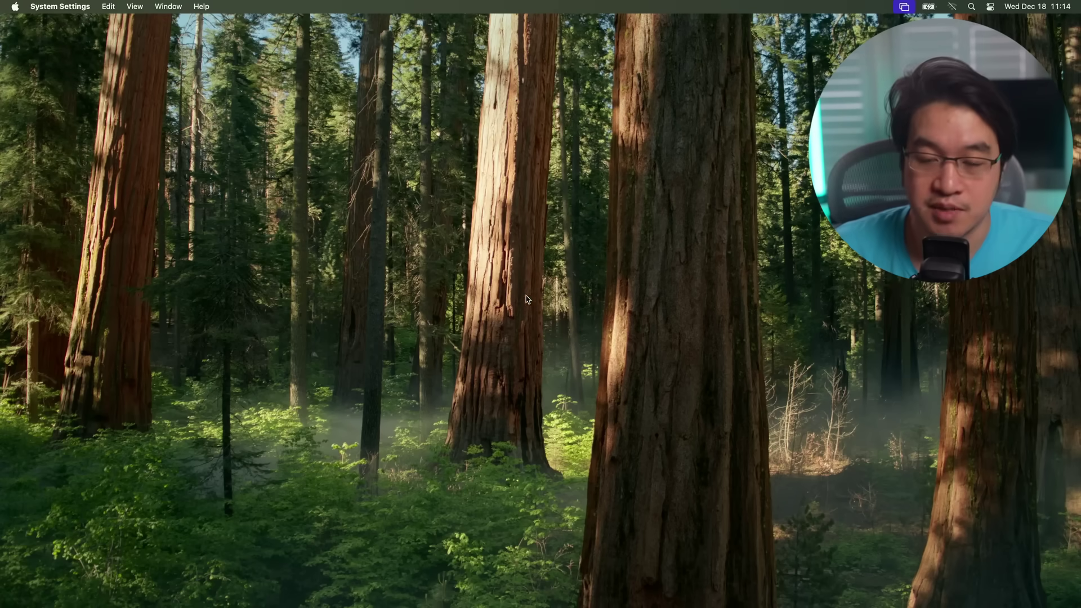
scroll(244, 370, down, 5)
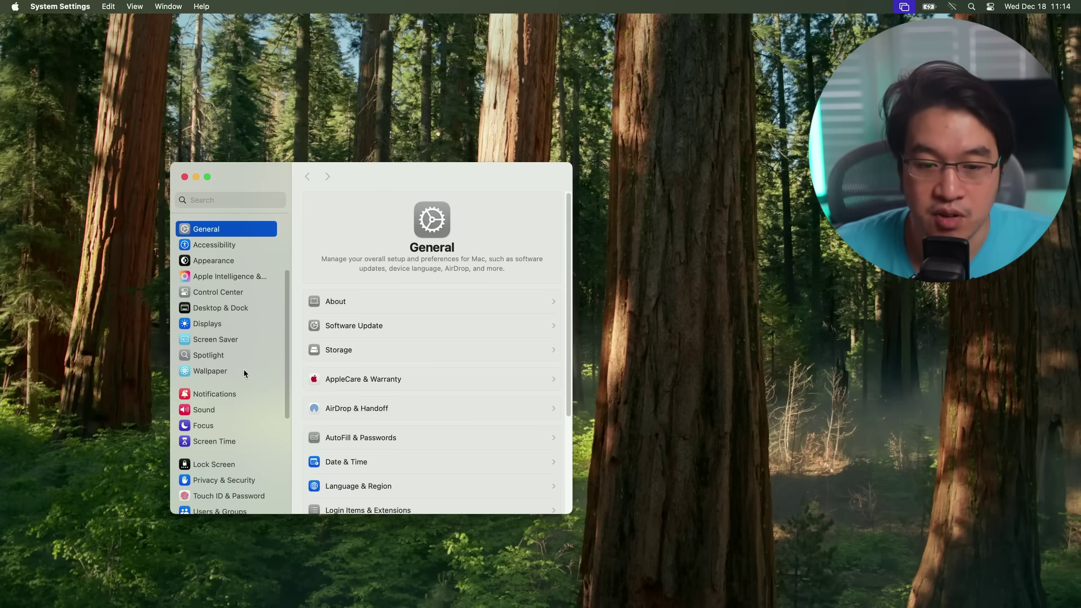
click(229, 469)
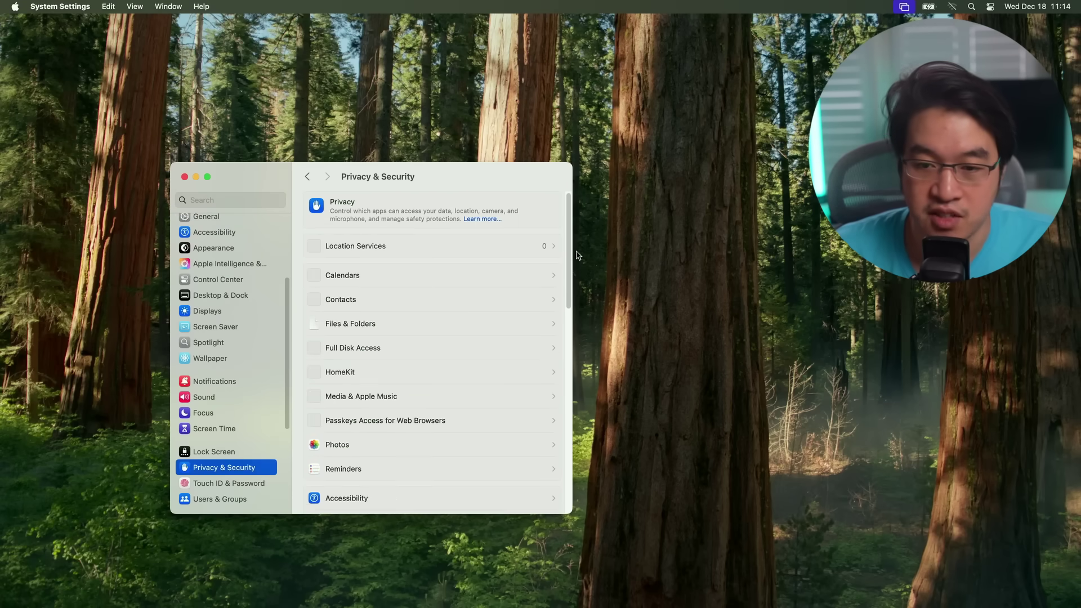
scroll(564, 281, down, 5)
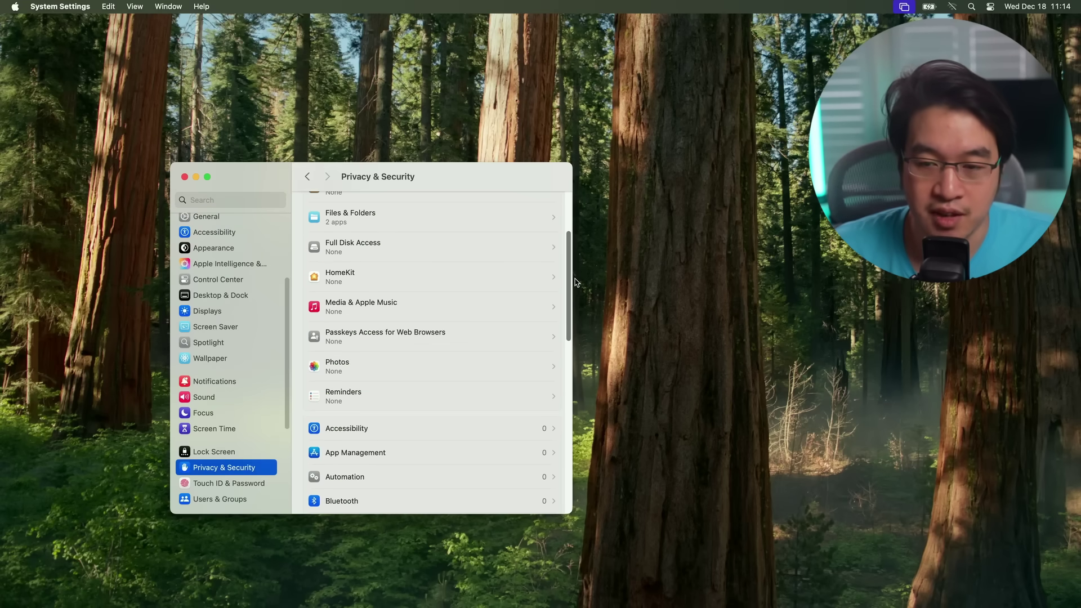
scroll(556, 315, down, 10)
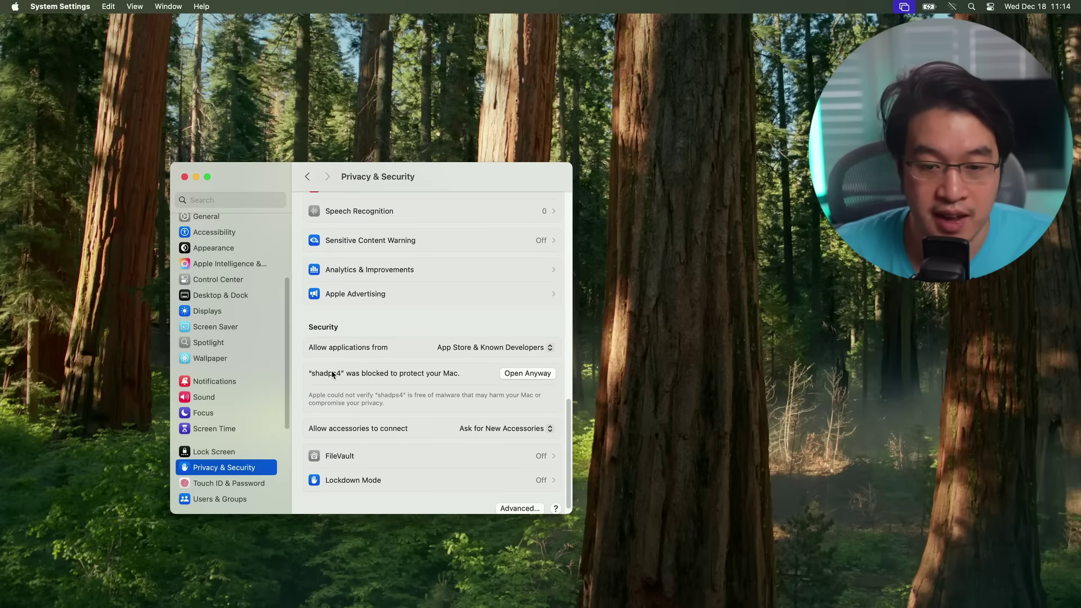
- Allow the blocked shadps4 app to open anyway, authorizing it with the administrator account's password
click(535, 374)
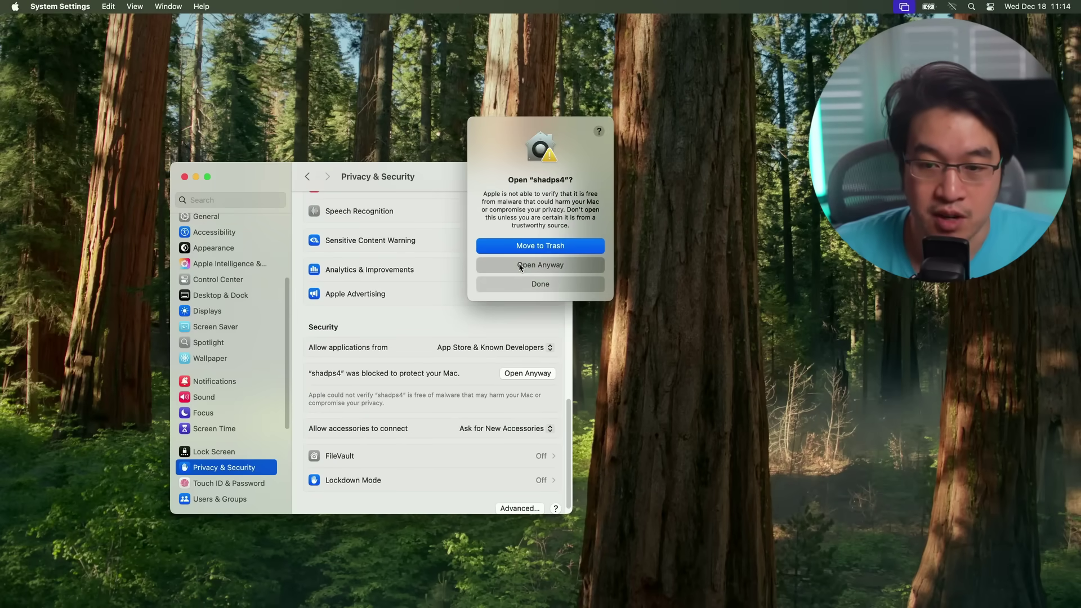
click(520, 265)
click(722, 319)
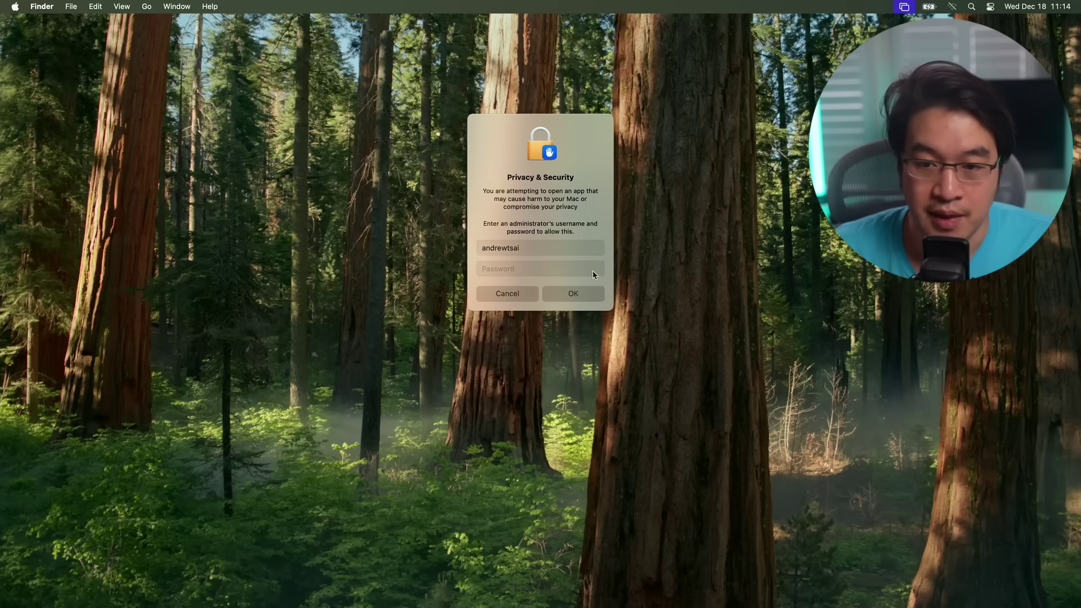
click(594, 275)
text(*****)
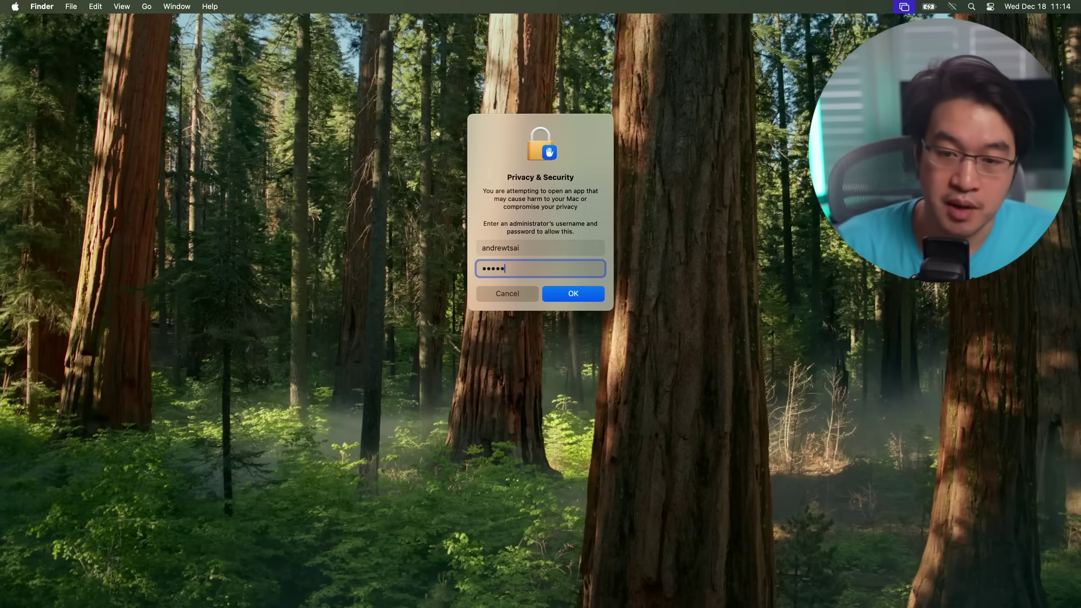
text(******)
key(Return)
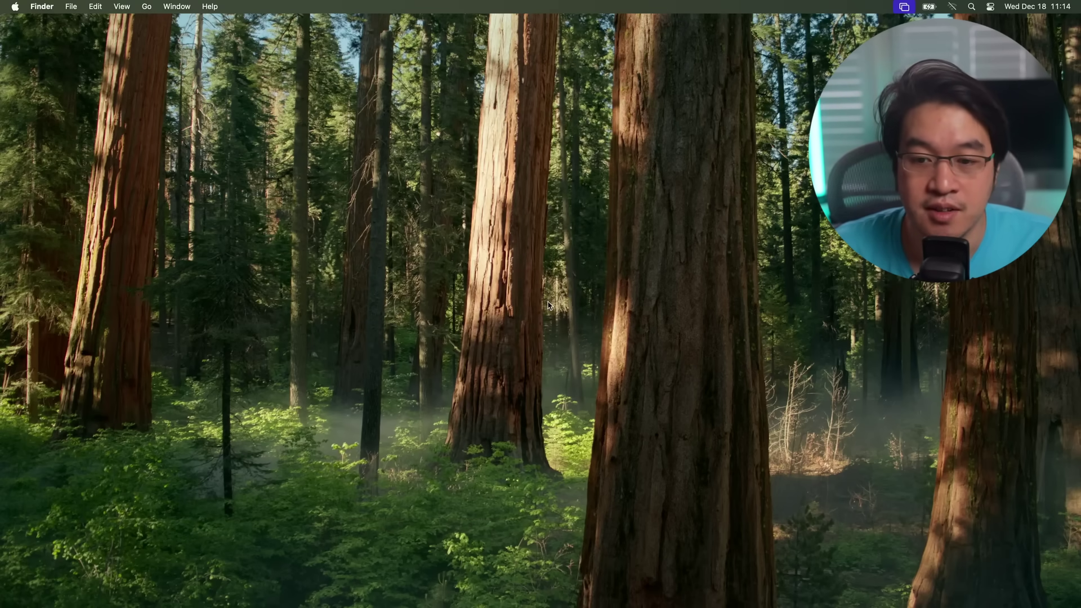
click(562, 233)
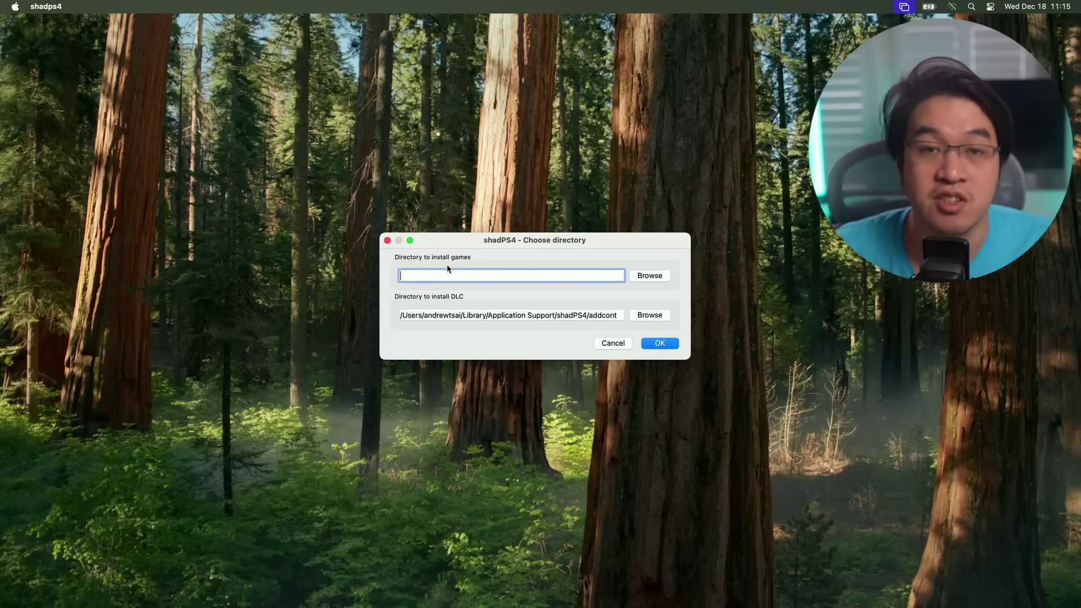
- Create a folder named shadPS4 in the user's home folder and set it as the games install directory, keeping the default DLC directory
click(658, 276)
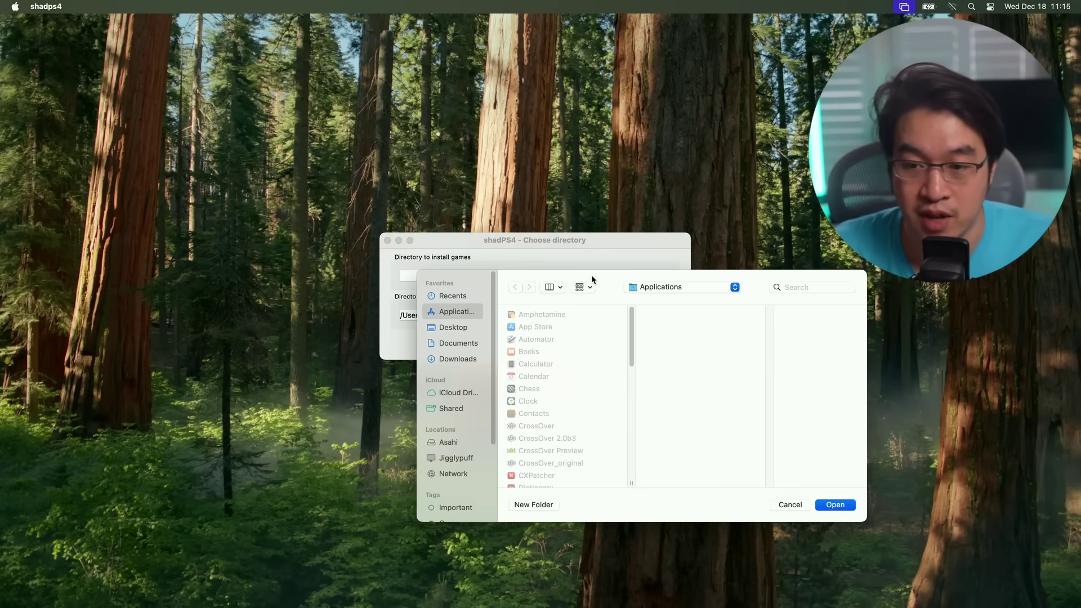
click(458, 349)
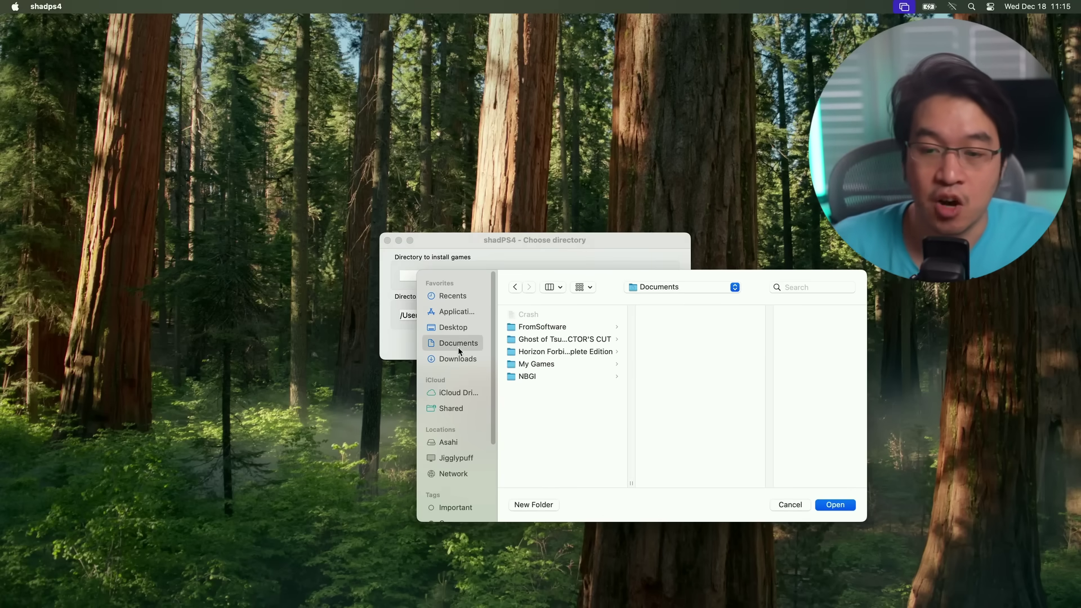
click(683, 287)
click(678, 302)
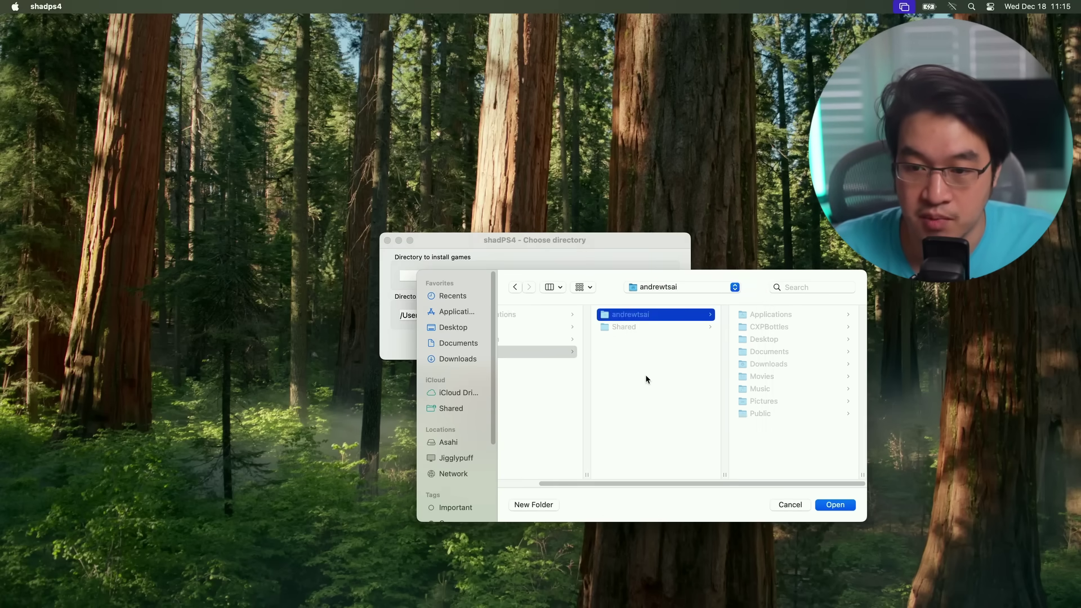
click(534, 505)
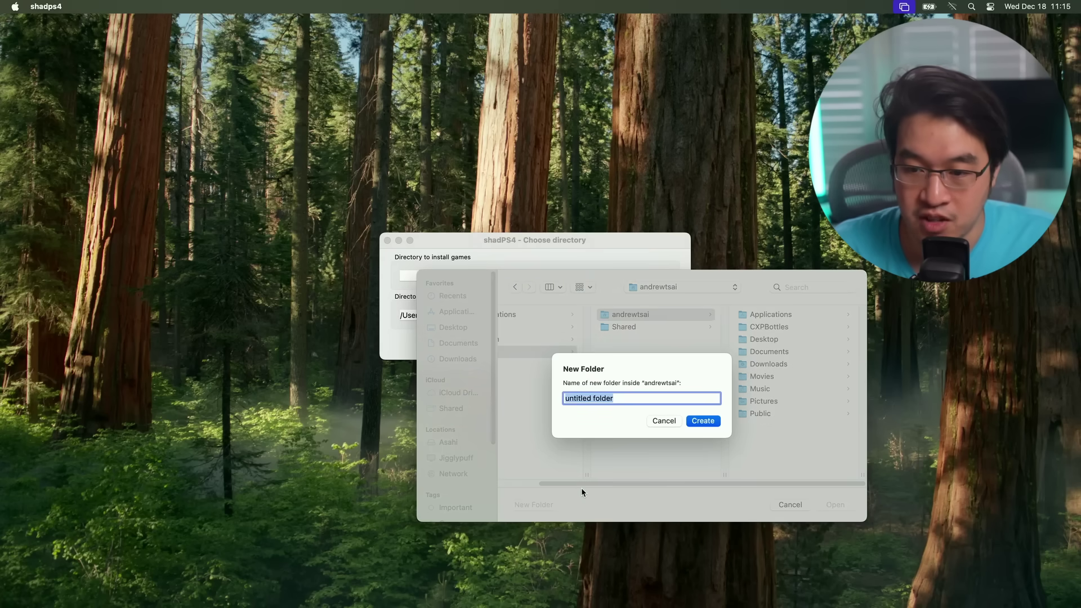
text(shadPS4)
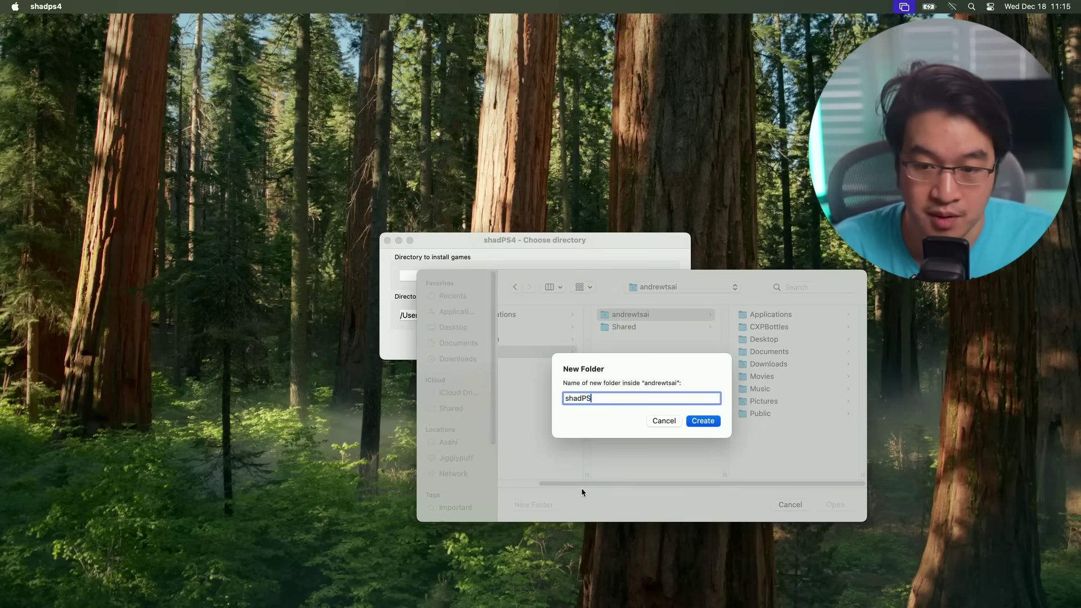
click(708, 422)
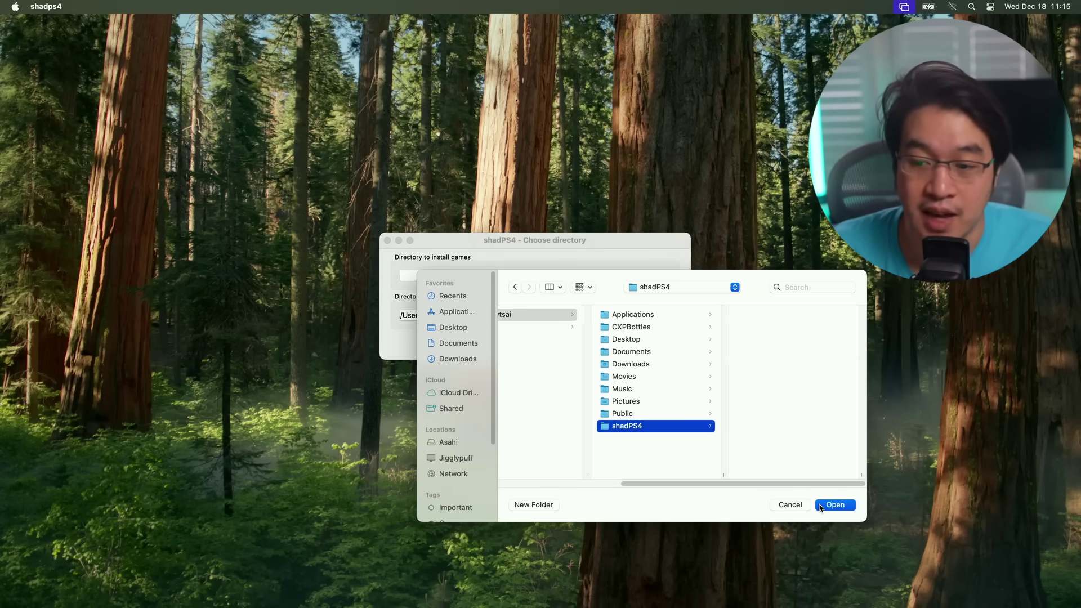
click(821, 505)
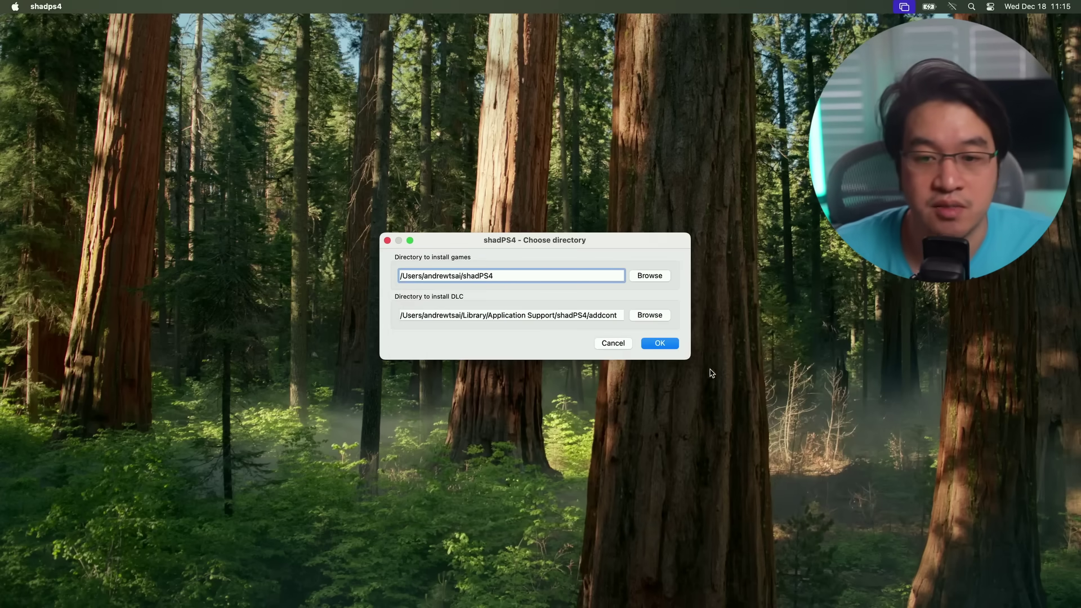
click(654, 345)
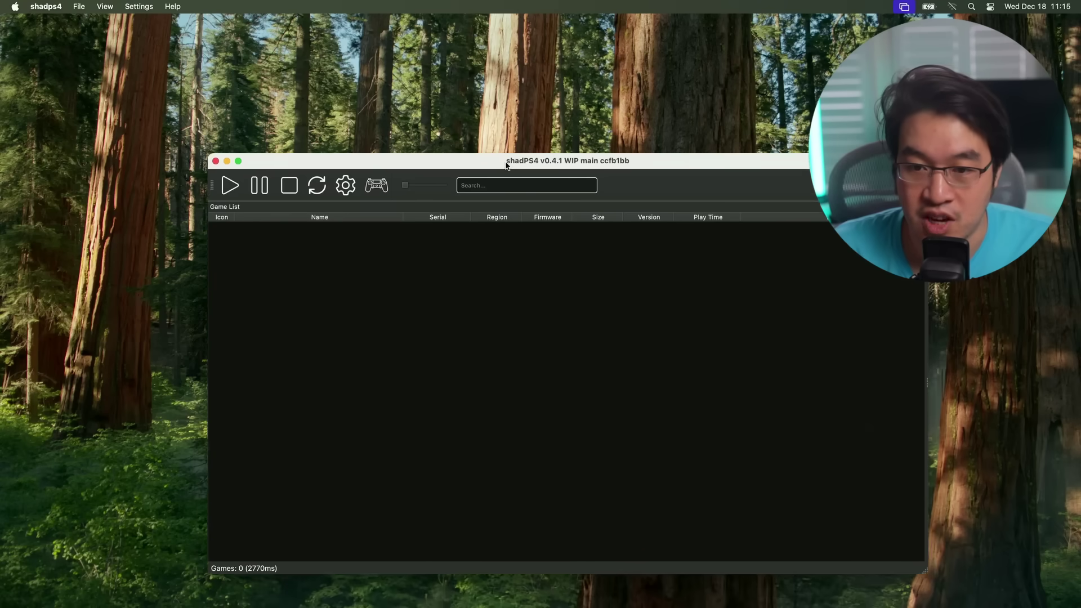
- Reposition the shadPS4 main window higher on the desktop, then close it
drag(506, 165, 497, 143)
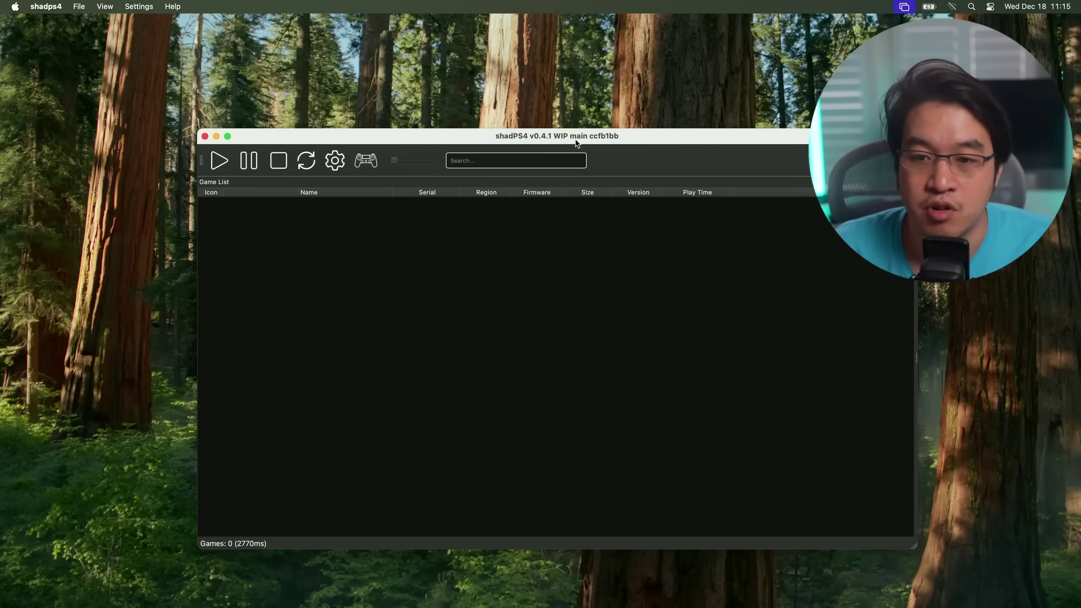
drag(576, 142, 567, 128)
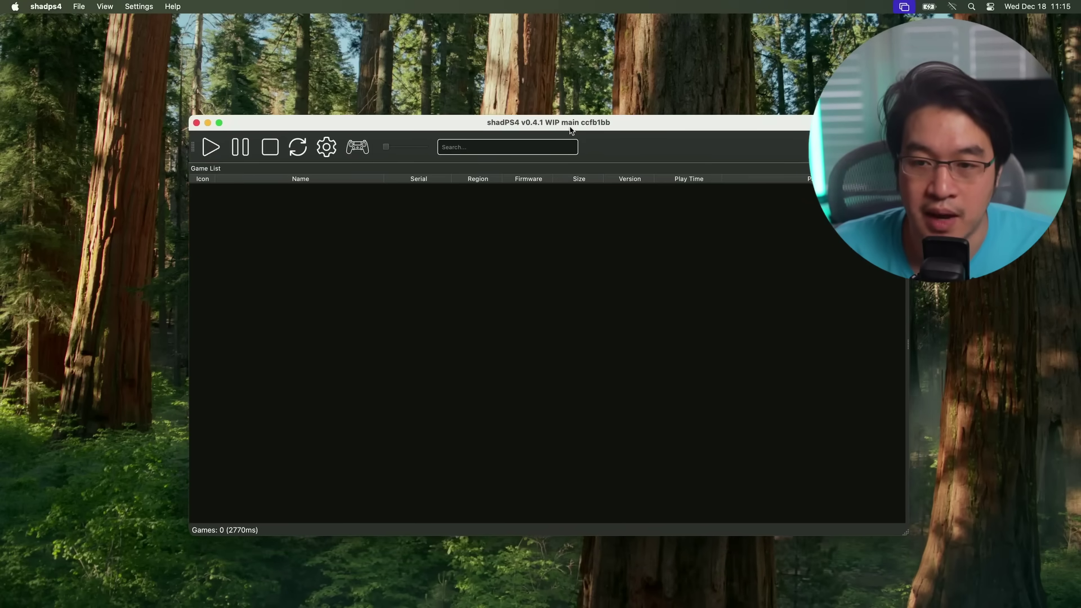
click(196, 121)
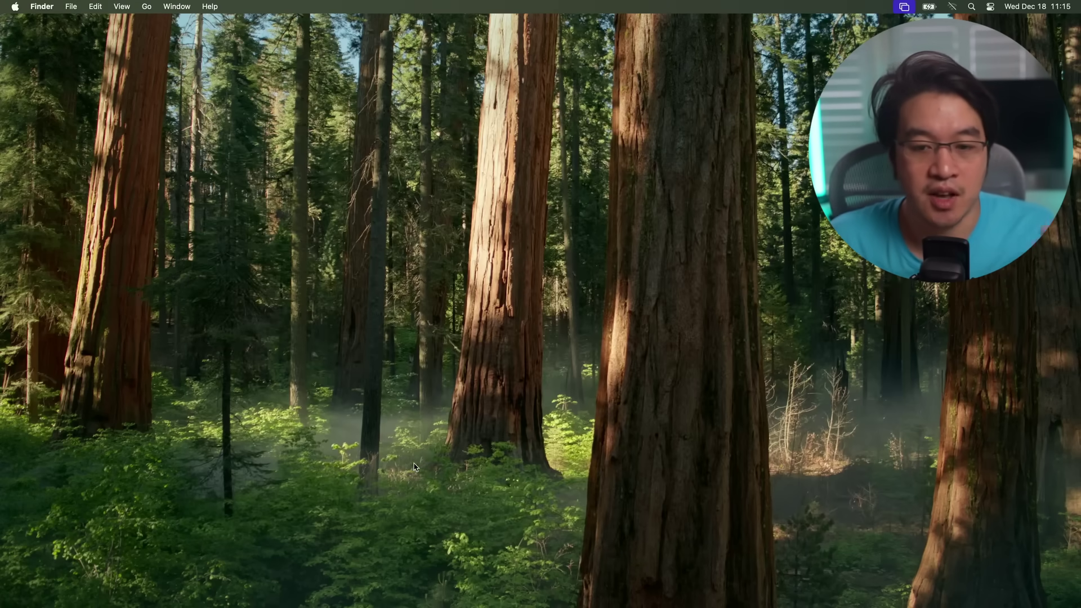
- Switch to Finder and look through the .sprx system files in the PlayStation 4 Sys files folder
mouse_move(259, 589)
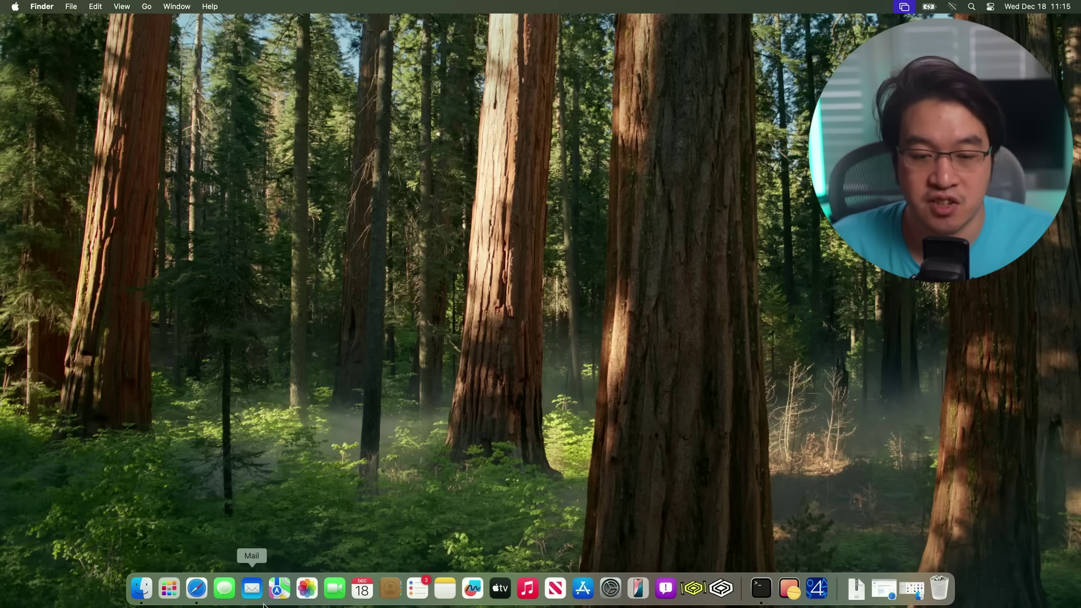
click(130, 599)
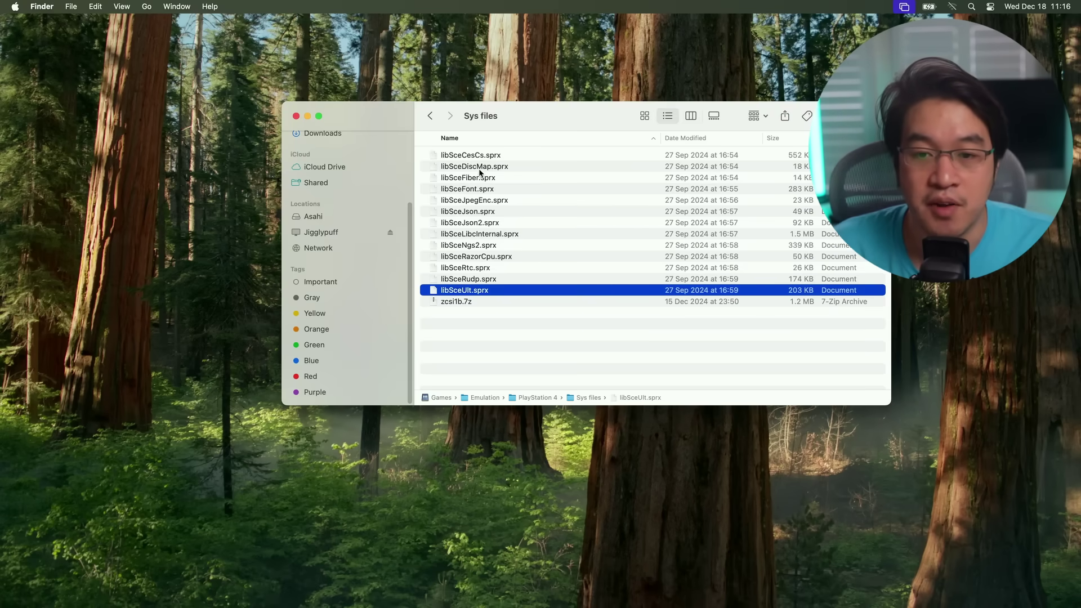
click(482, 161)
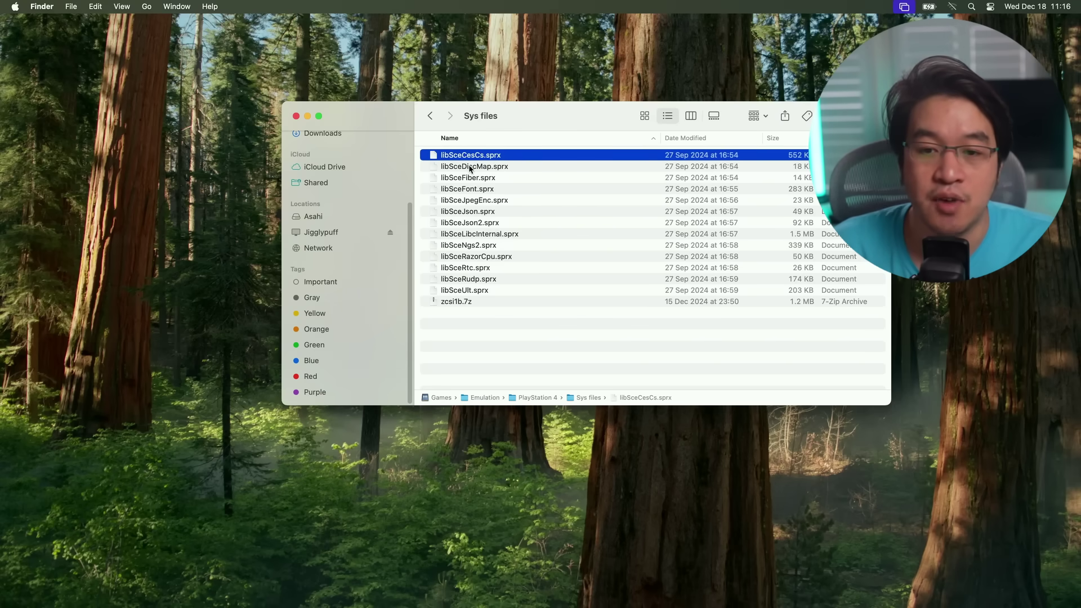
click(470, 166)
click(464, 212)
click(470, 246)
click(476, 278)
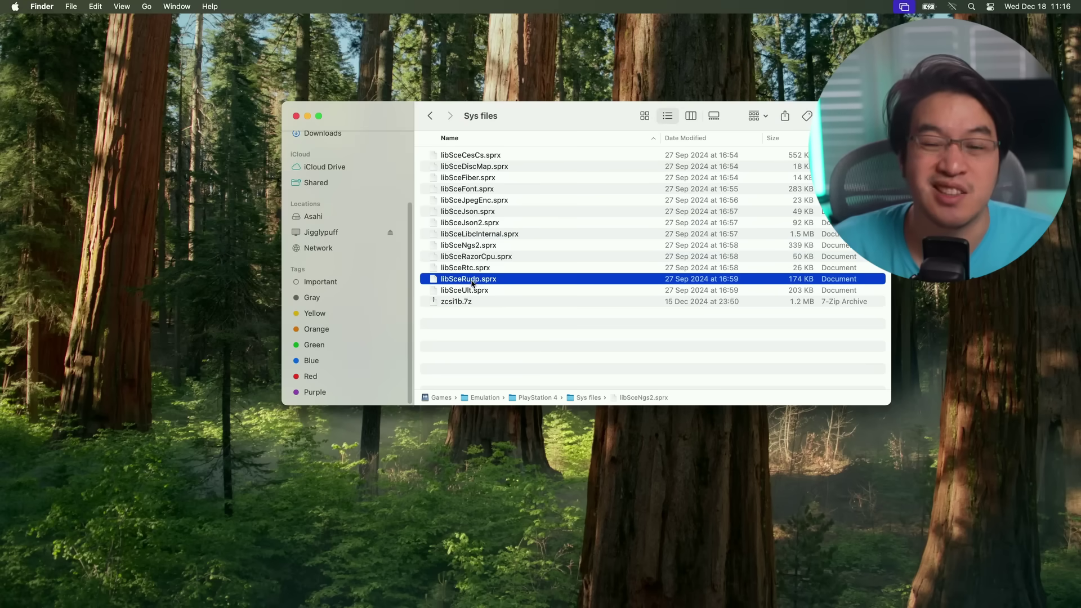
- Copy all .sprx files from libSceCesCs.sprx through libSceUlt.sprx, leaving out the zcsi1b.7z archive
click(473, 290)
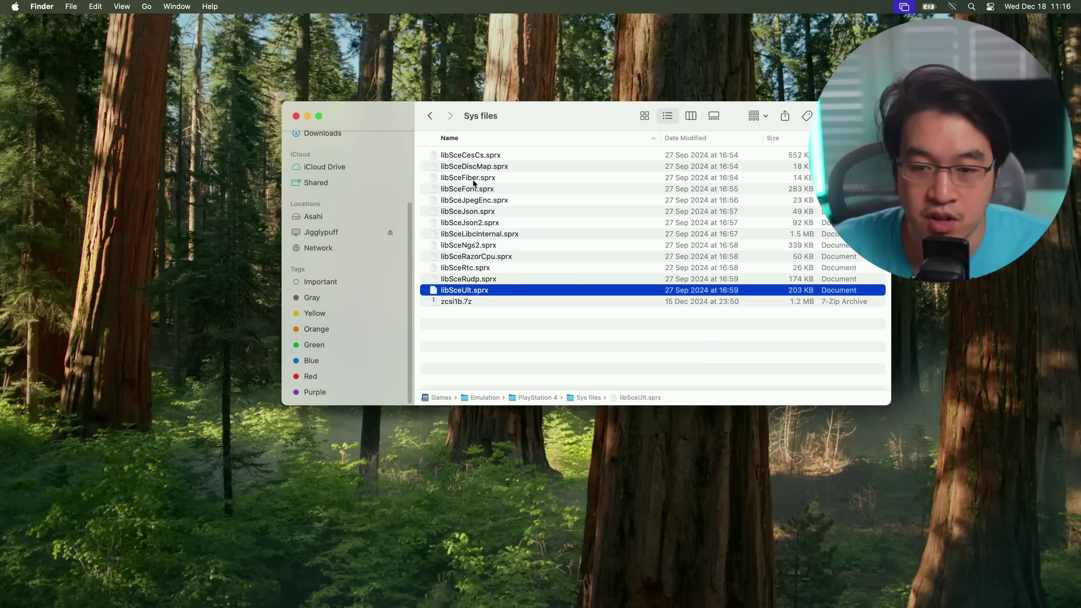
shift+click(471, 160)
right_click(472, 160)
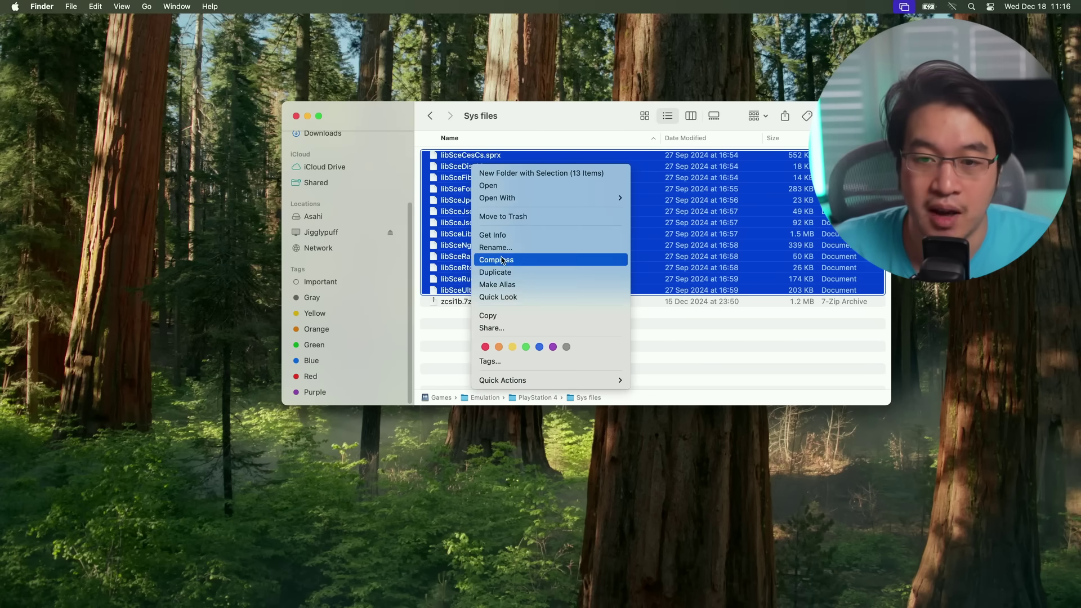
click(506, 315)
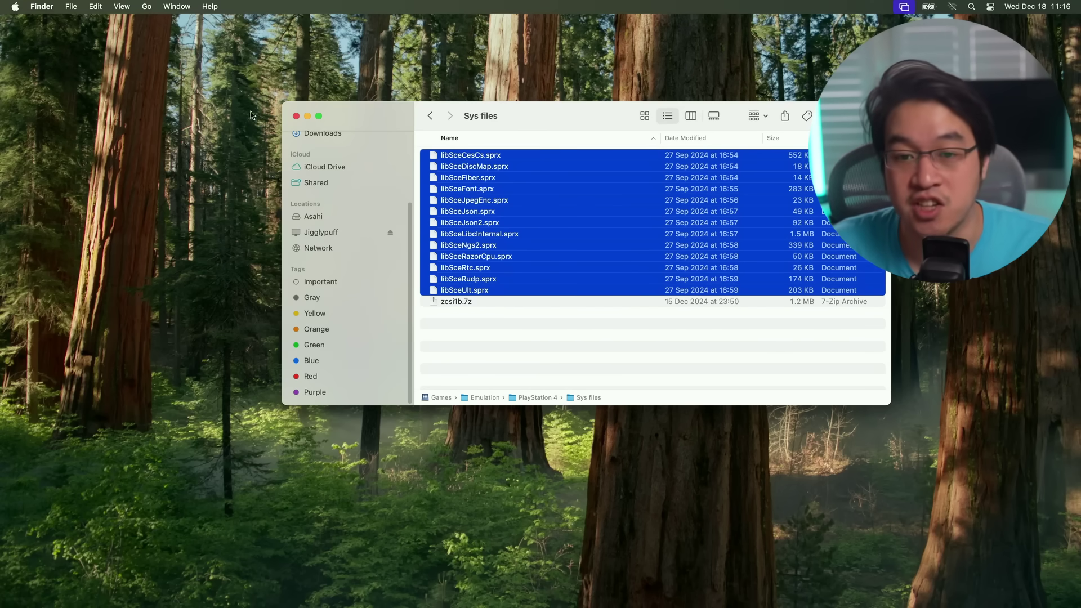
- Go to the user's hidden Library folder and open Application Support
click(148, 7)
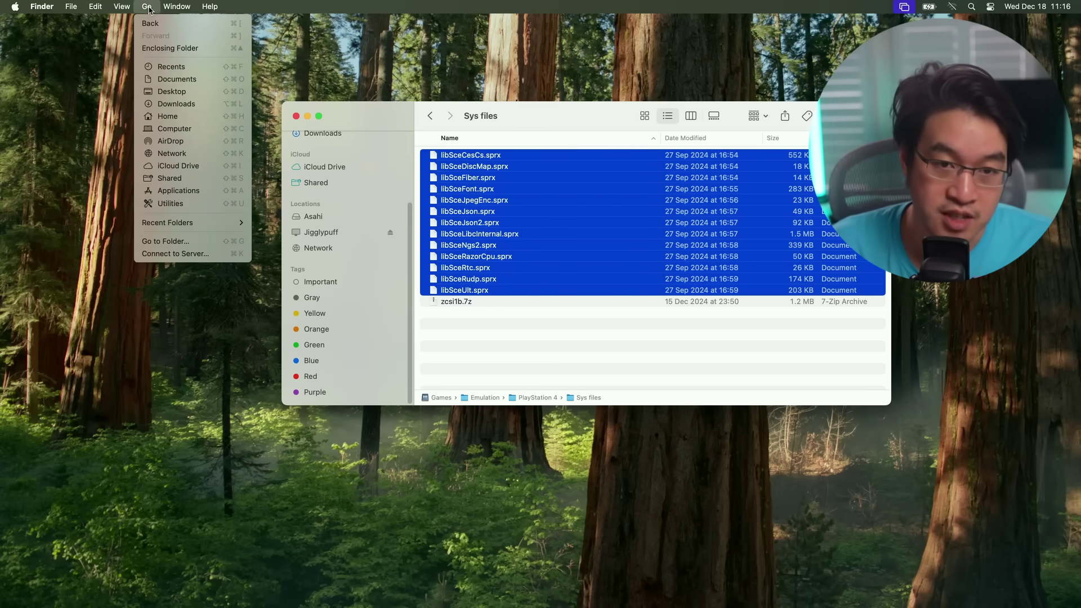
key(alt)
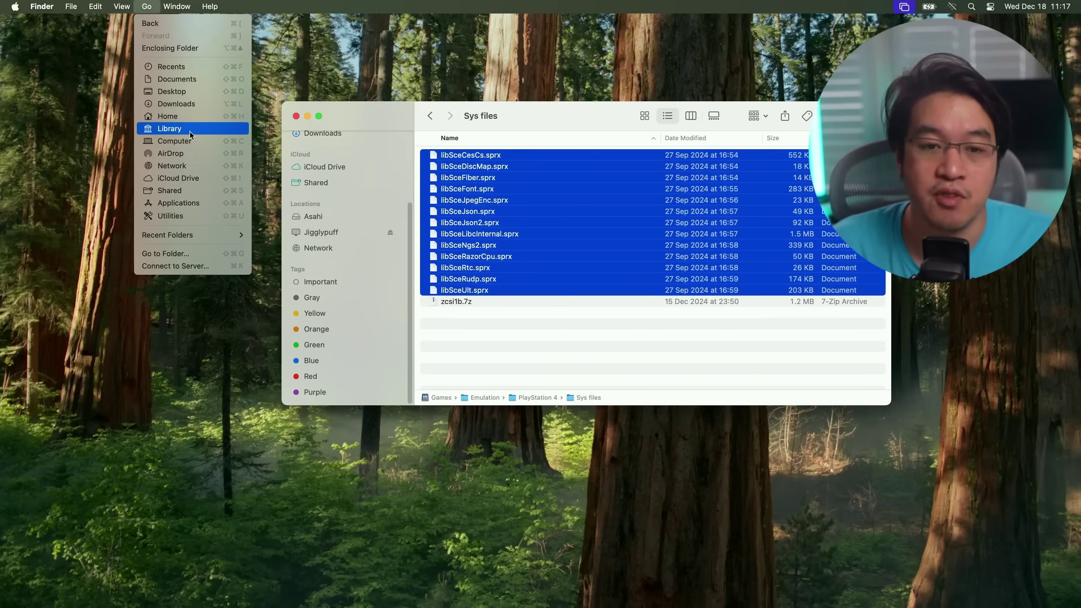
click(169, 129)
click(435, 200)
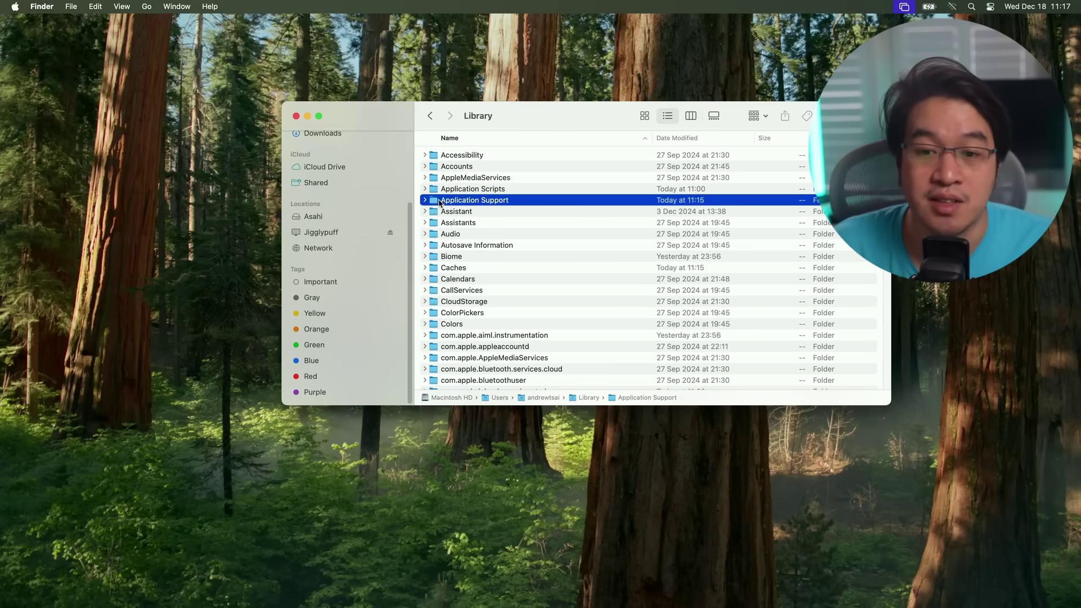
double_click(437, 202)
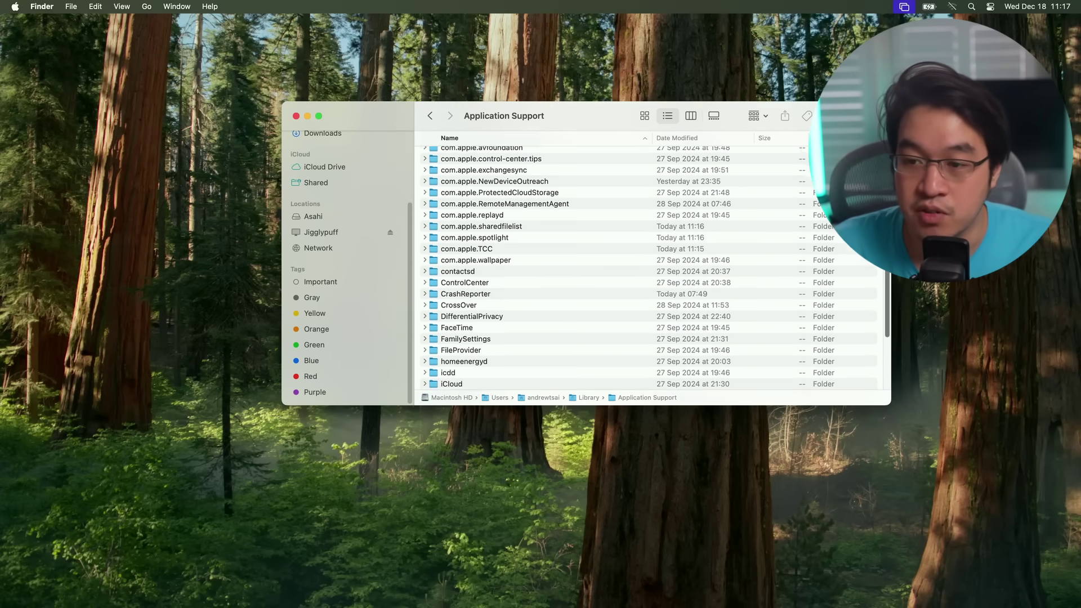
- Paste the copied .sprx files into the sys_modules folder inside Application Support's shadPS4 folder, and close the Finder window
scroll(876, 278, down, 5)
click(440, 335)
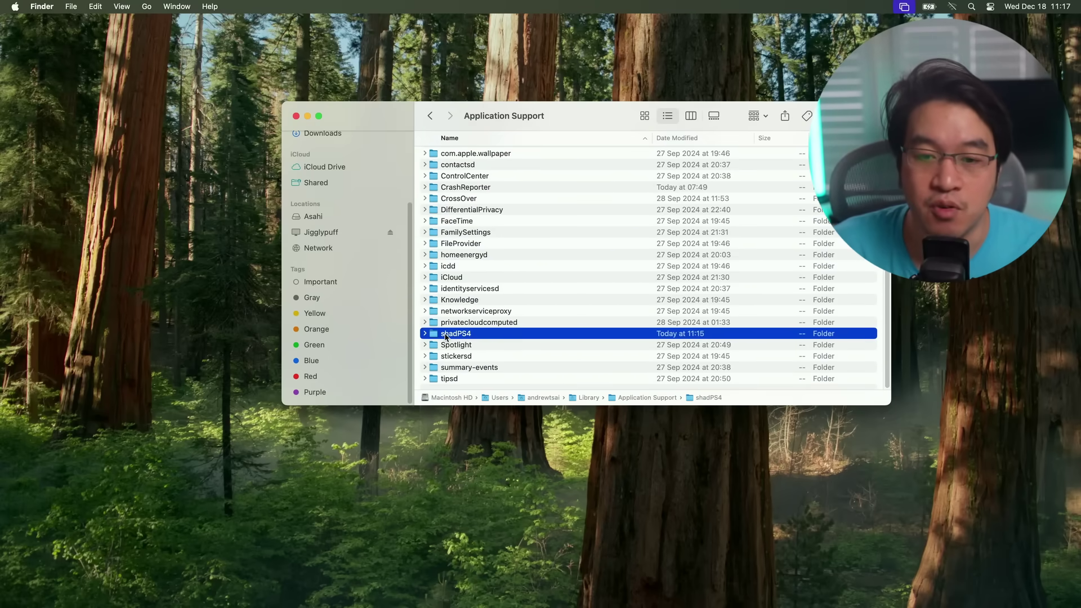
double_click(446, 334)
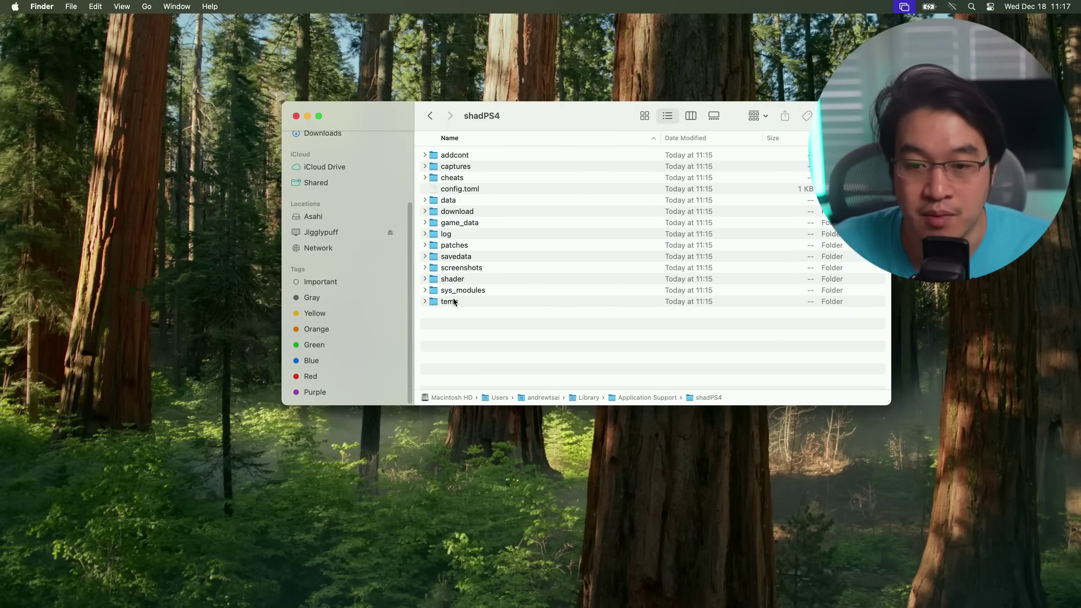
click(459, 294)
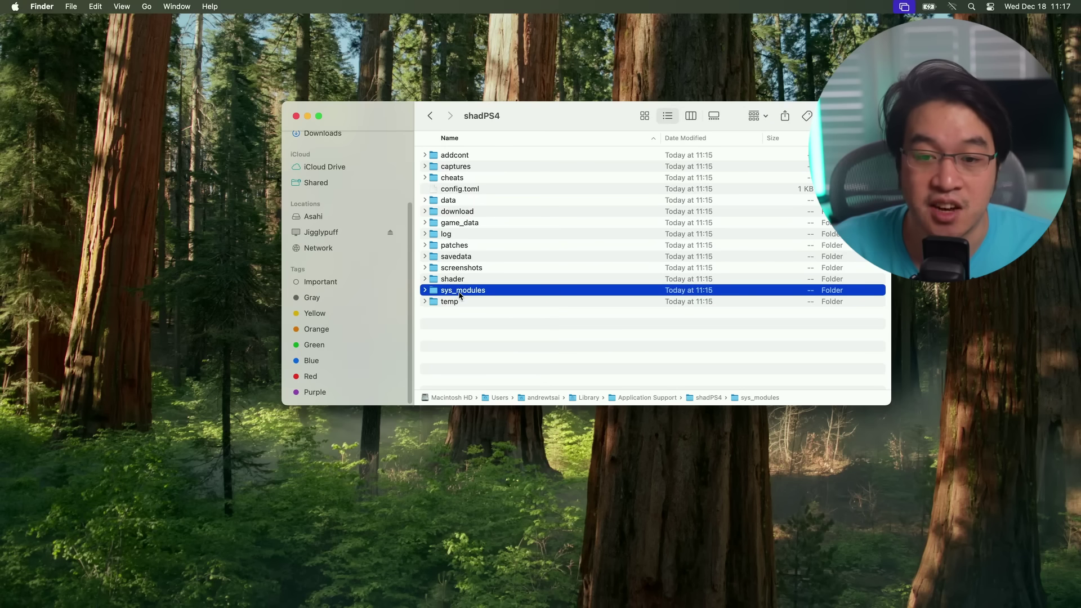
double_click(459, 294)
right_click(476, 170)
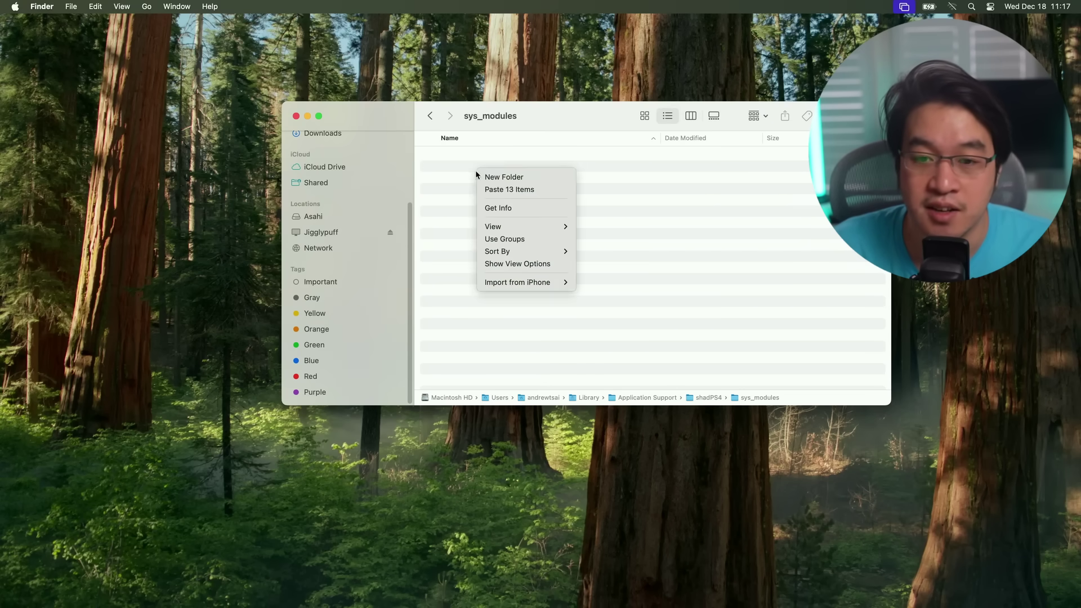
click(509, 190)
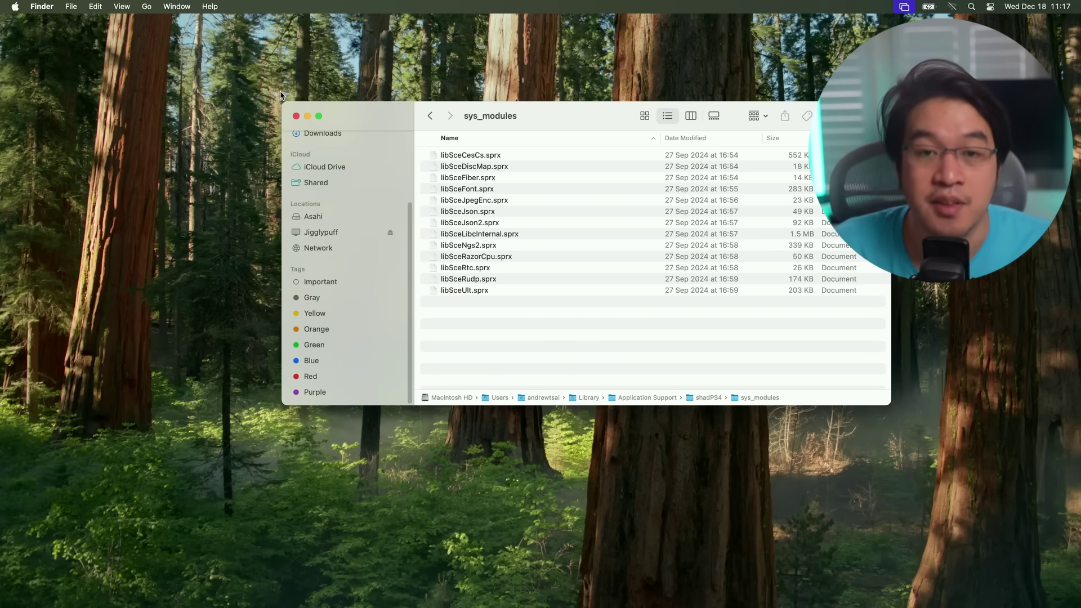
click(295, 115)
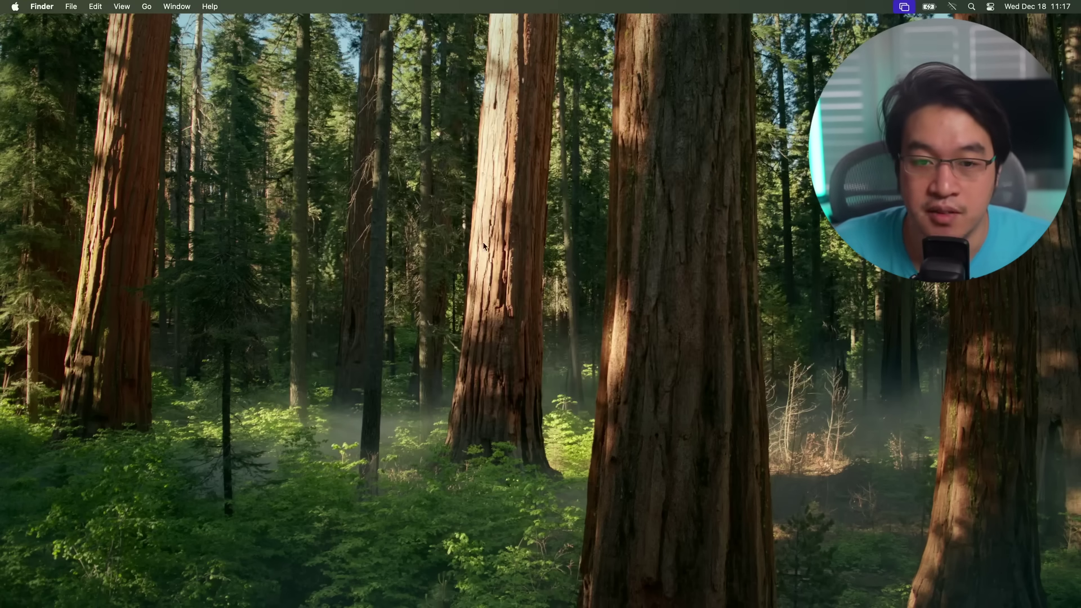
- Launch shadPS4 again so its game list window opens
mouse_move(597, 603)
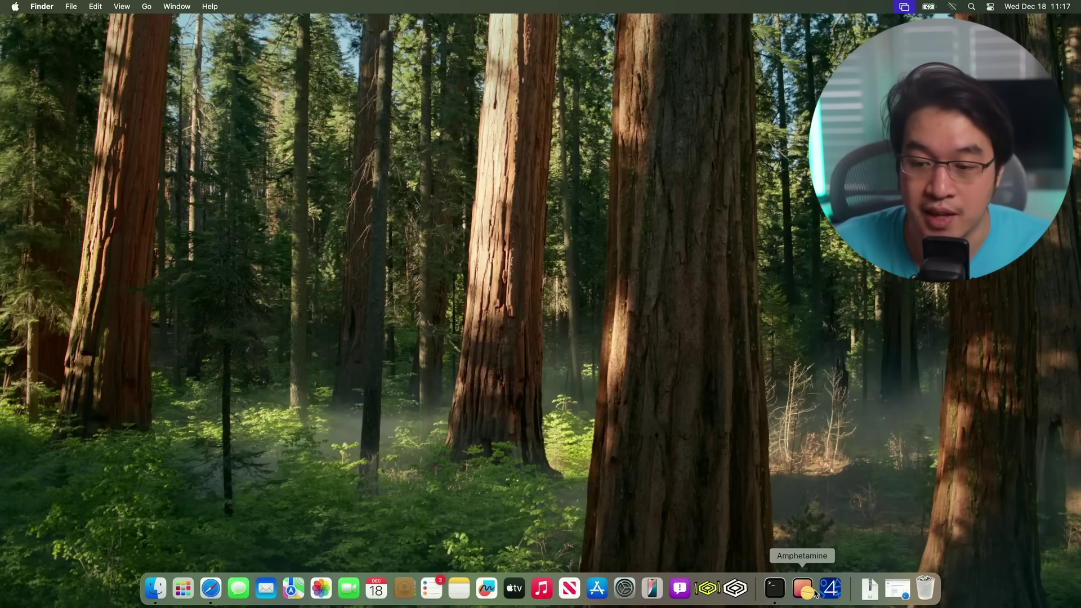
click(830, 588)
drag(831, 589, 751, 591)
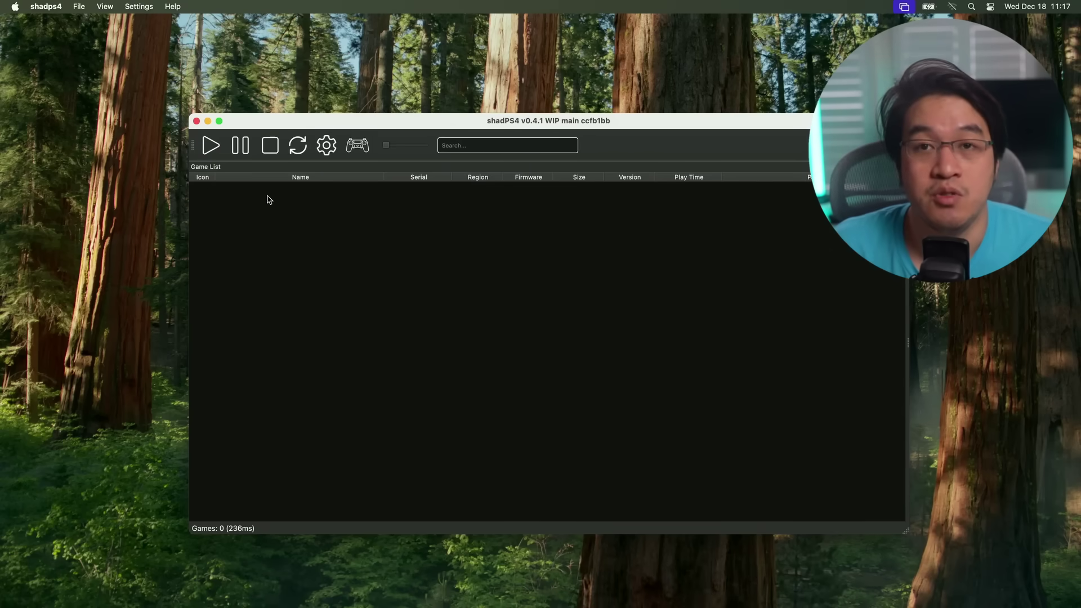
- Install EP9000-CUSA03173_00-BLOODBORNE0000EU-A0100-V0109.pkg from the Bloodborne GOTY v1.09 folder into the shadPS4 games directory, and select the game in the list
click(62, 6)
mouse_move(73, 5)
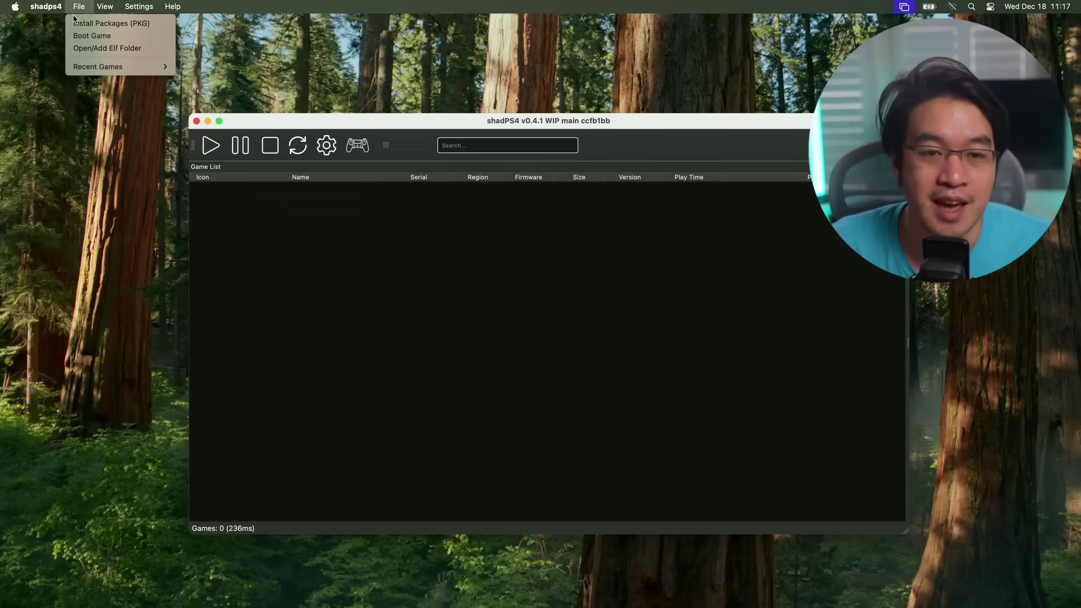
click(79, 23)
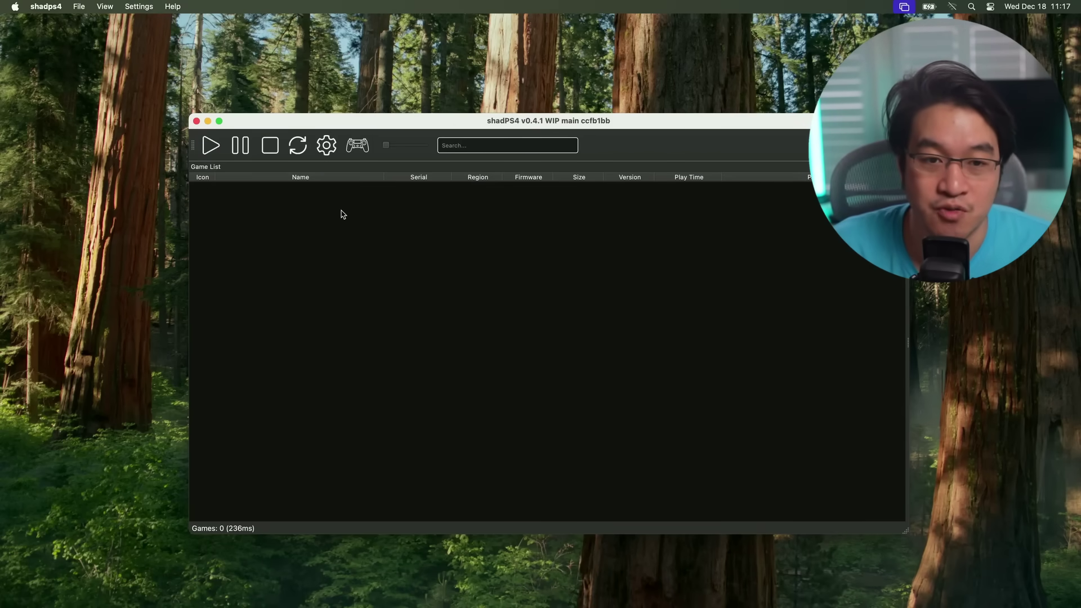
click(350, 288)
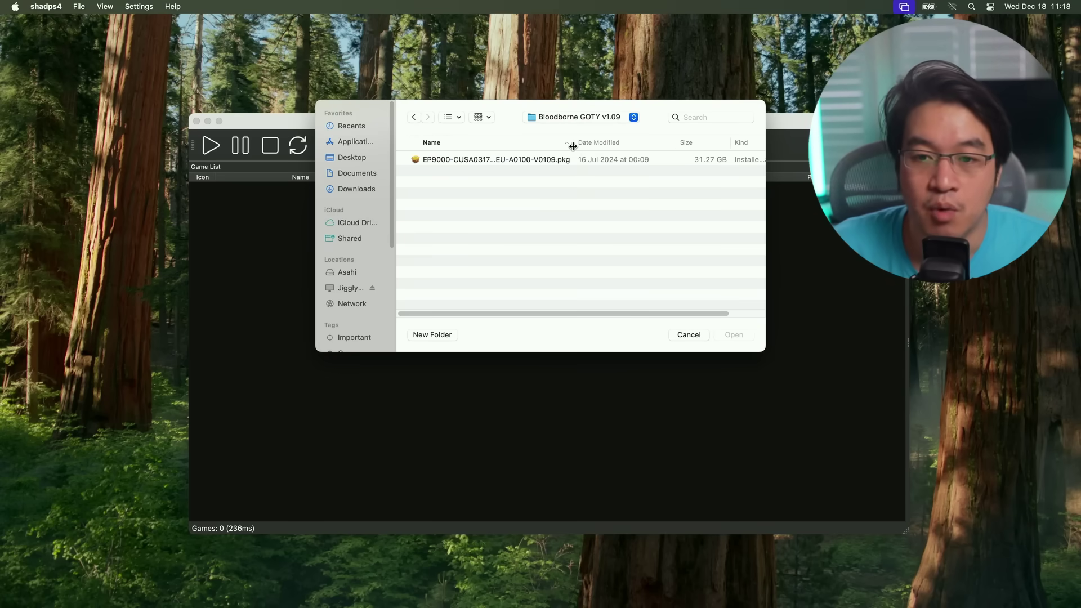
drag(571, 144, 696, 142)
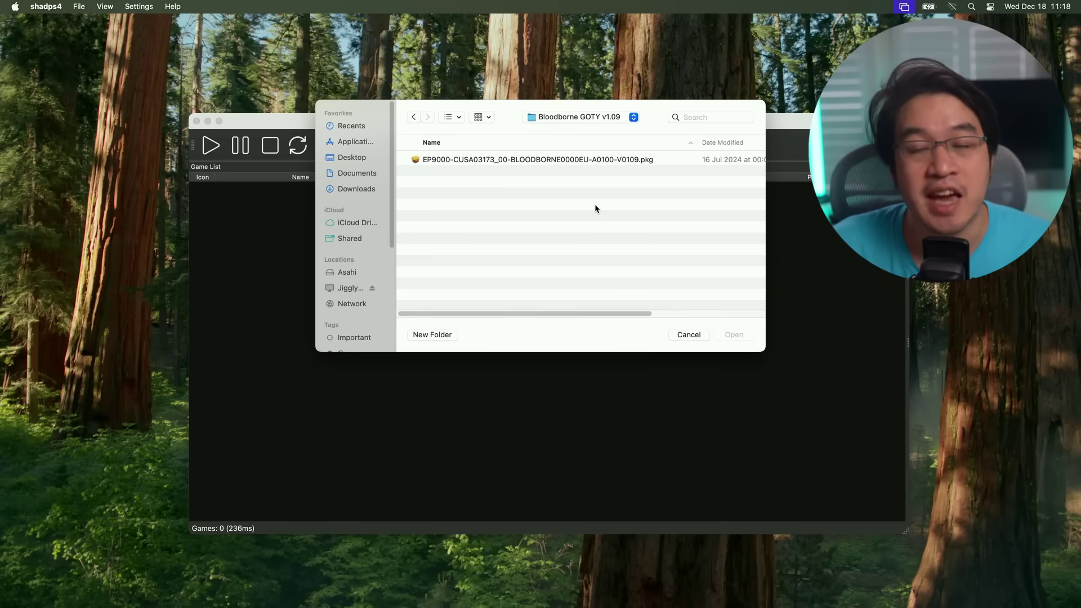
click(553, 160)
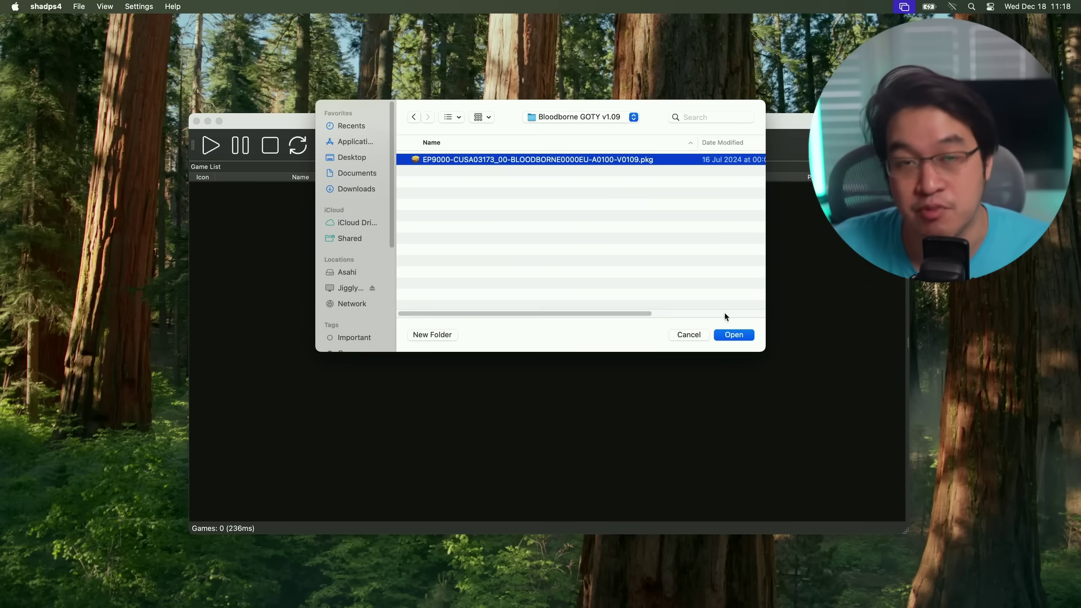
click(731, 336)
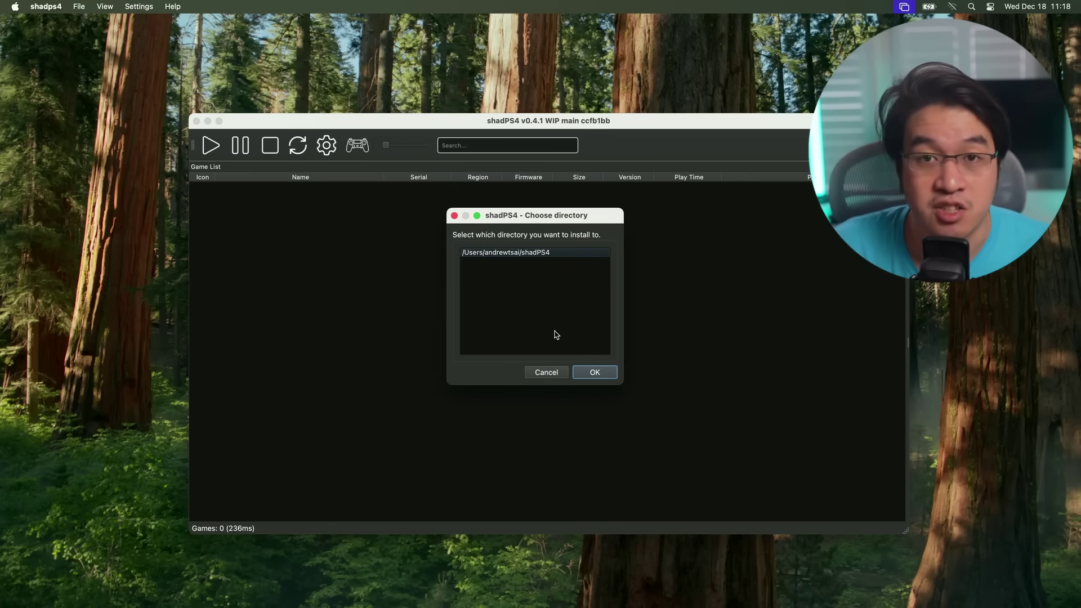
click(586, 374)
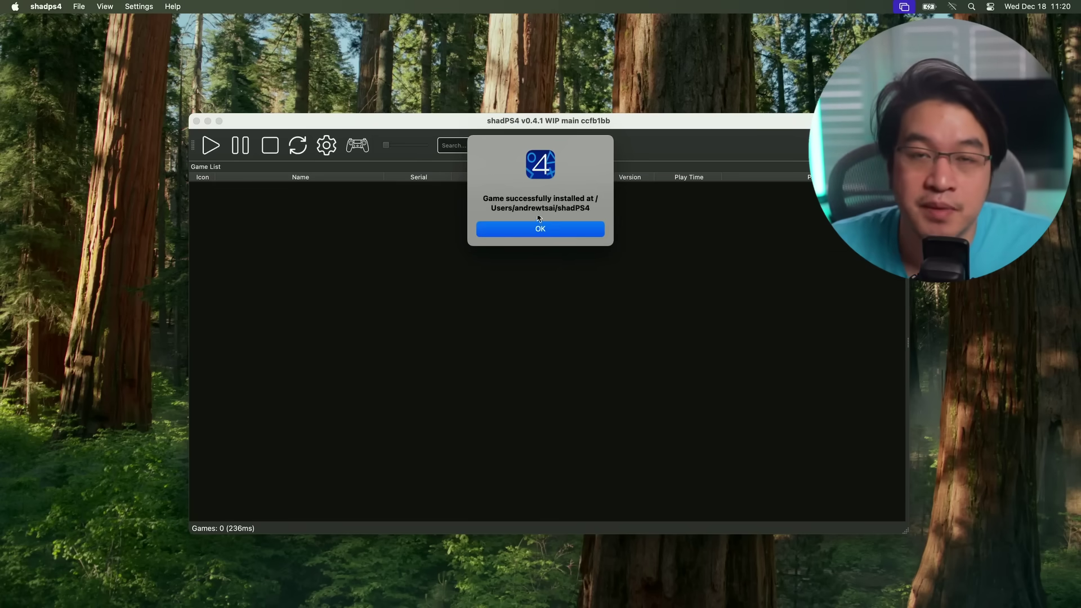
click(539, 231)
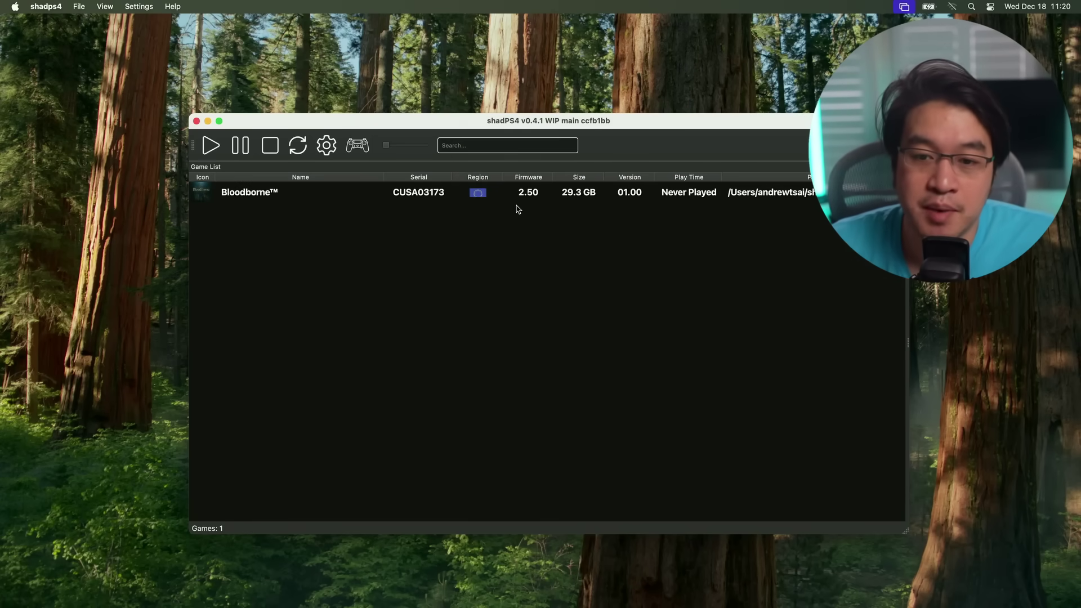
click(280, 200)
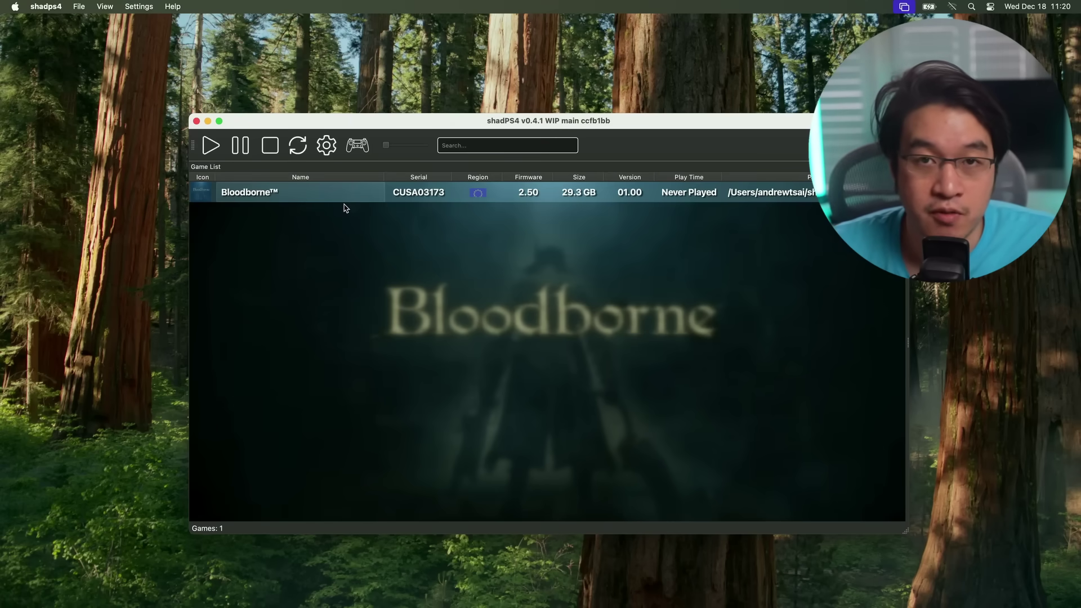
- Install the Bloodborne 1.09 patch package into the shadPS4 games directory, agreeing to apply the patch
click(62, 4)
mouse_move(75, 3)
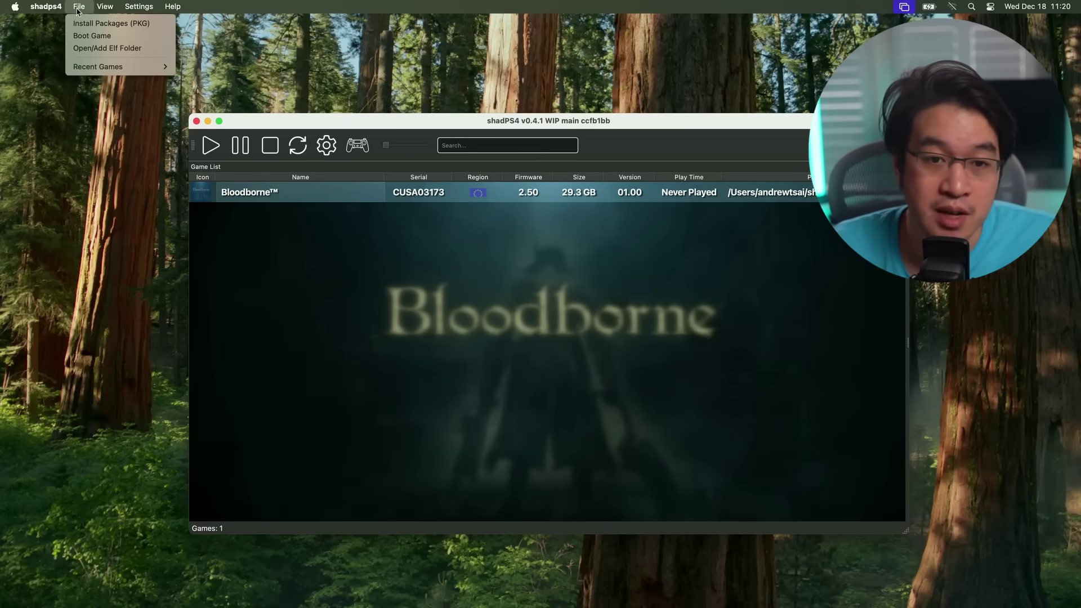
click(90, 23)
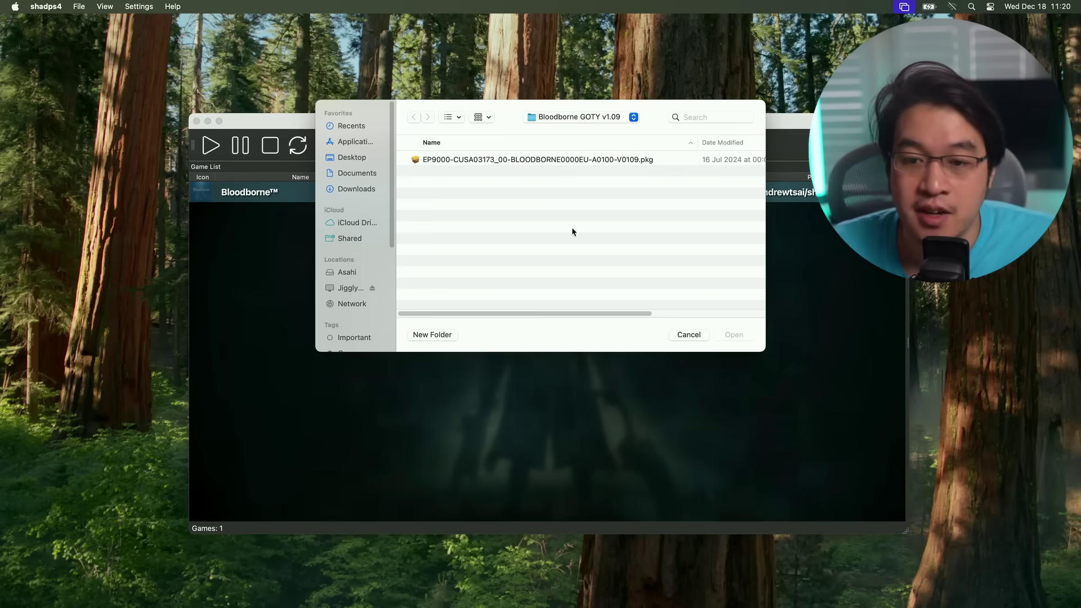
click(596, 118)
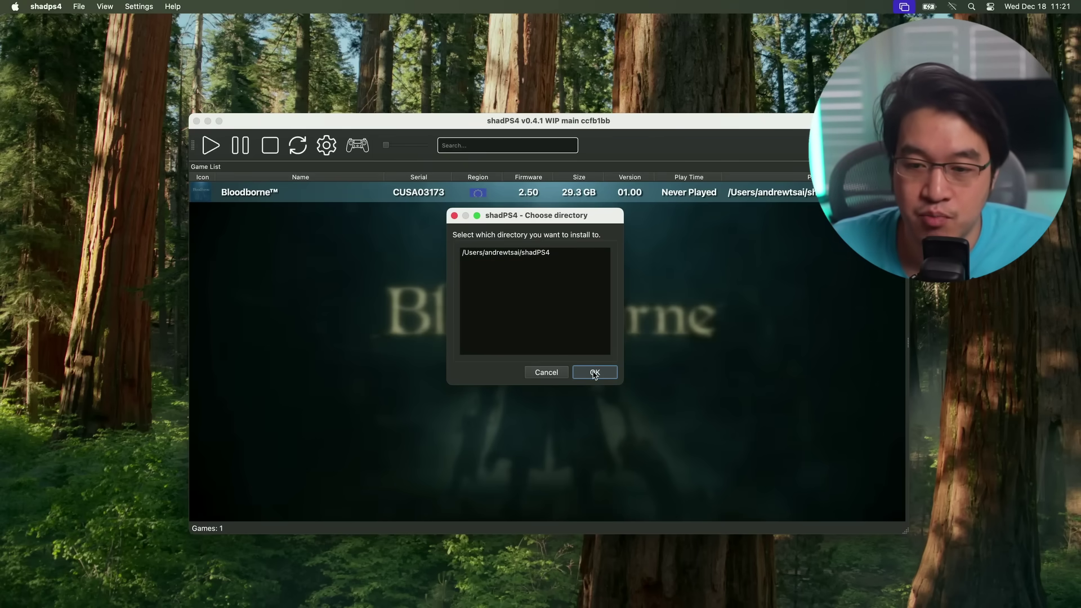
click(594, 373)
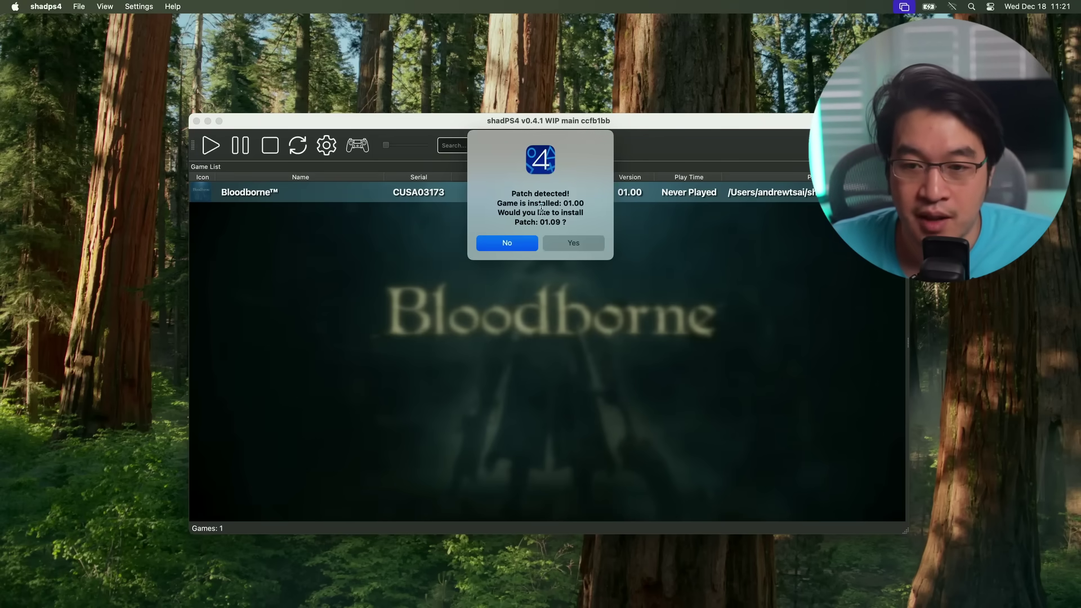
click(570, 246)
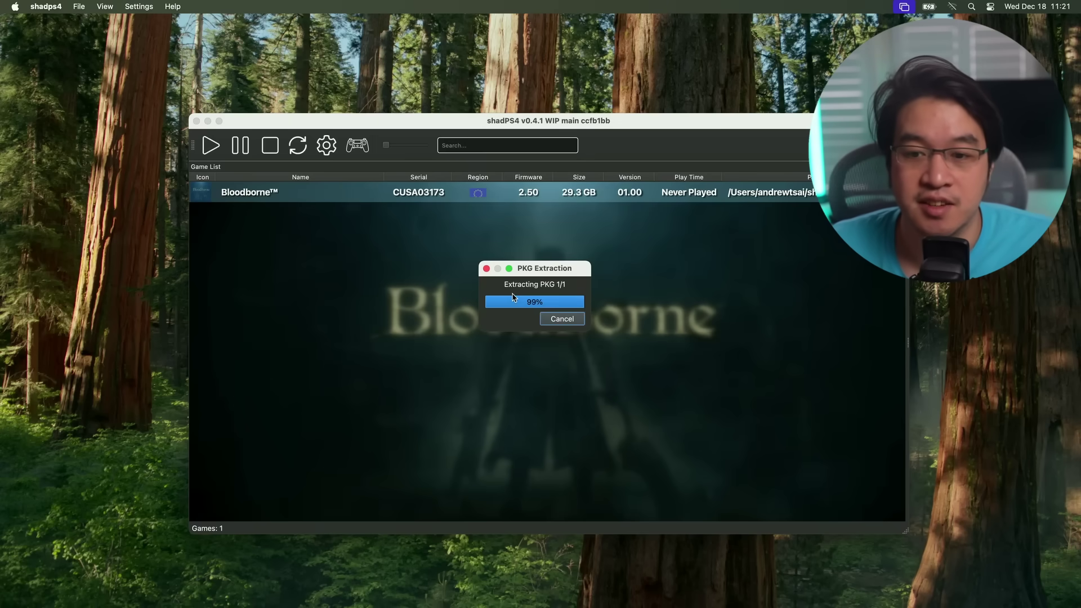
click(628, 196)
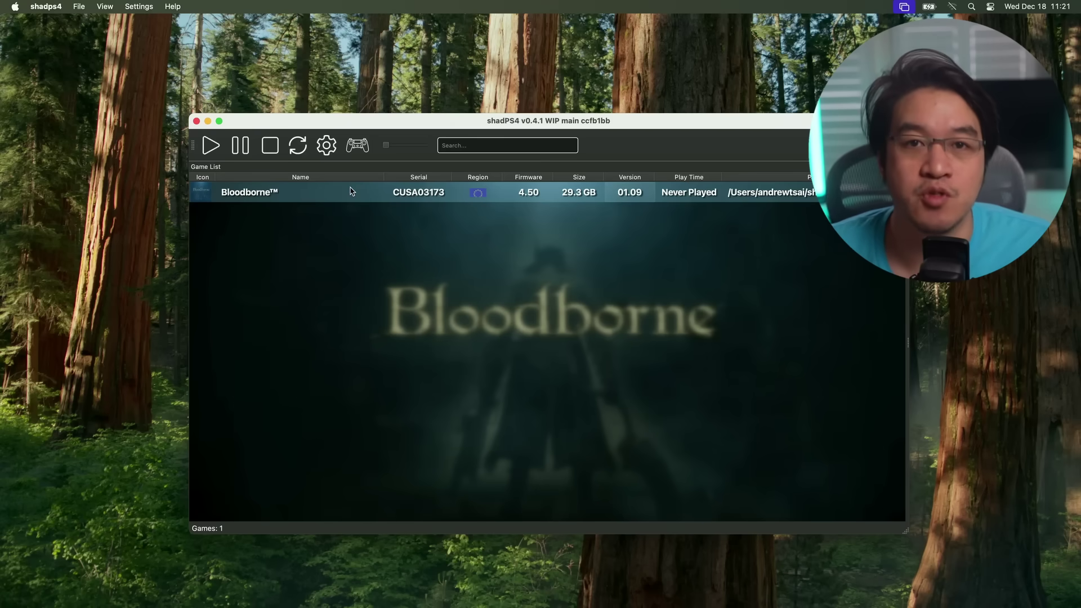
- Open the Cheats / Patches window for Bloodborne and download the patches from the GoldHEN repository
right_click(280, 195)
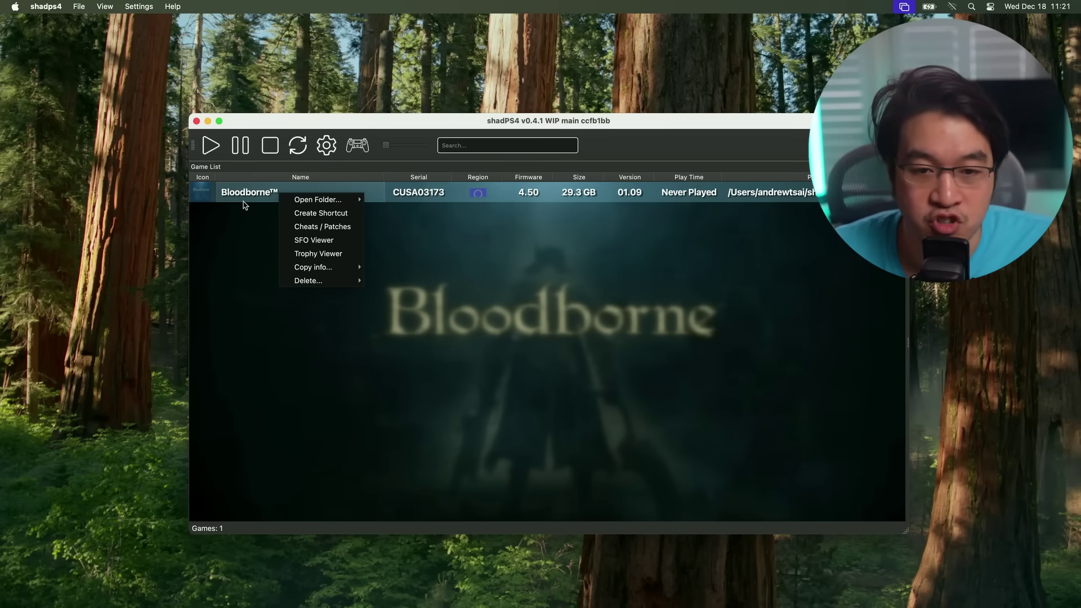
click(298, 227)
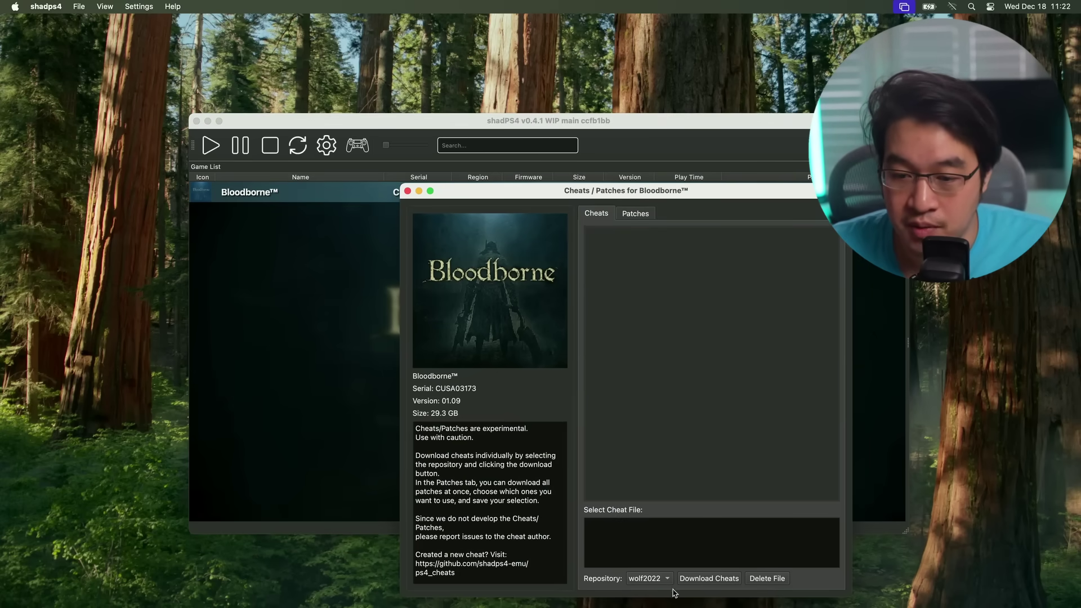
click(625, 218)
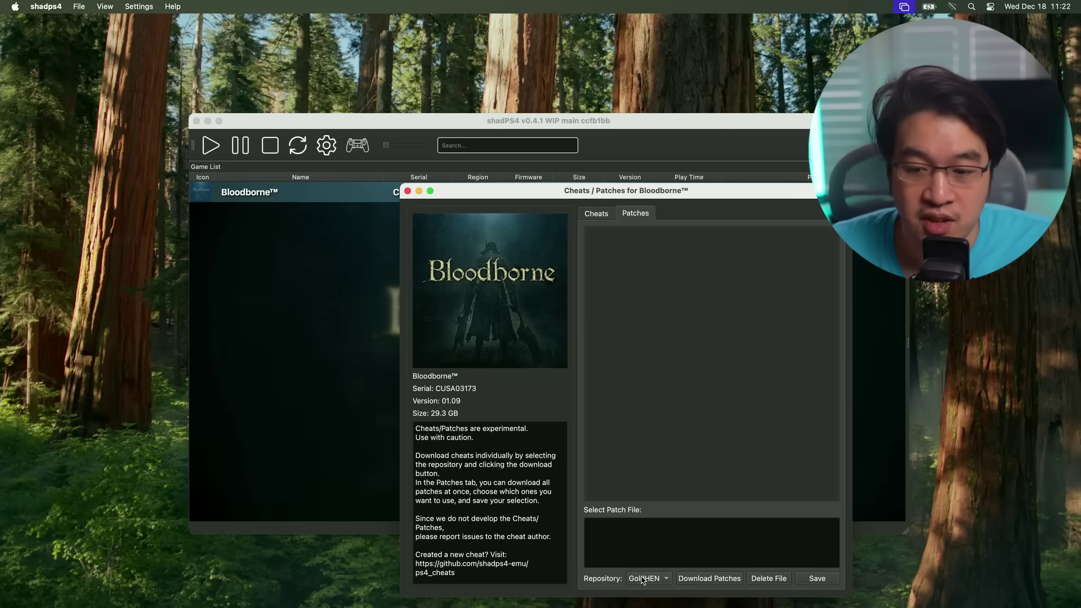
click(701, 586)
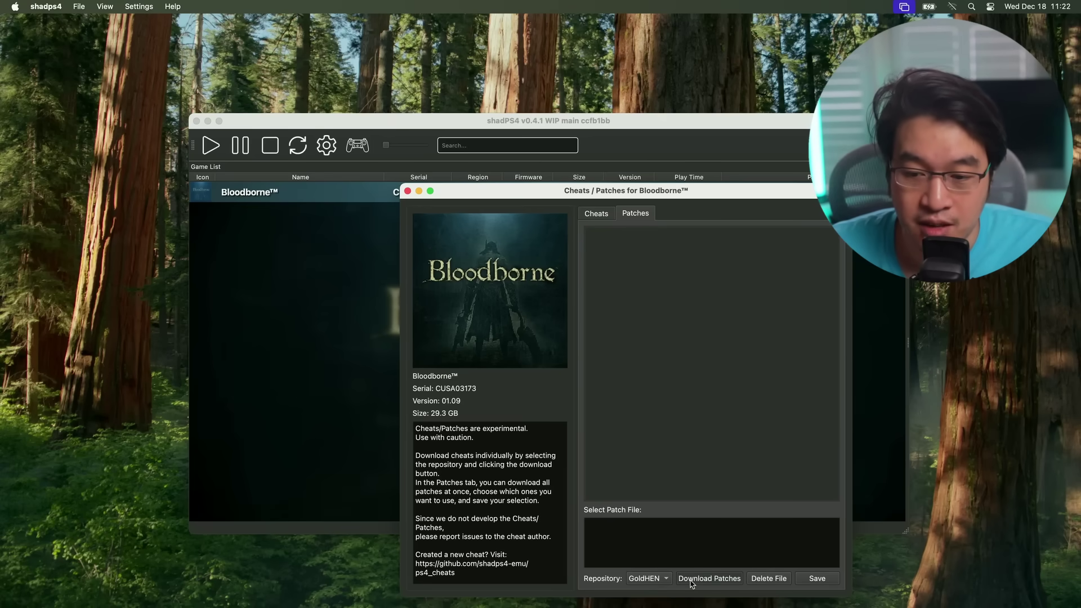
click(580, 301)
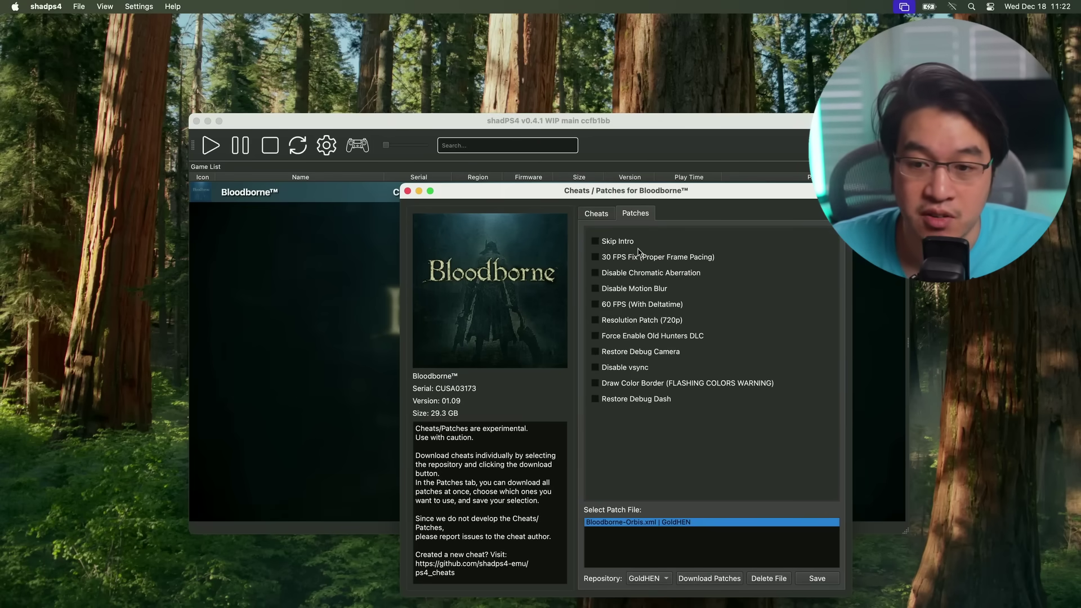
- Set the patch repository to shadPS4 and download its patches as well
click(646, 574)
click(648, 579)
click(649, 578)
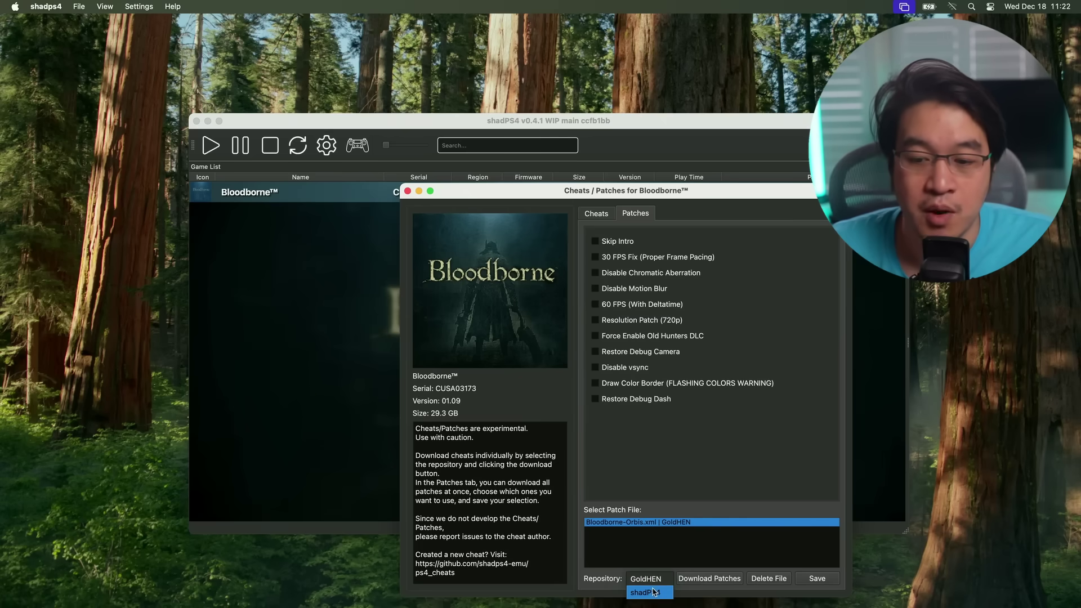
click(654, 593)
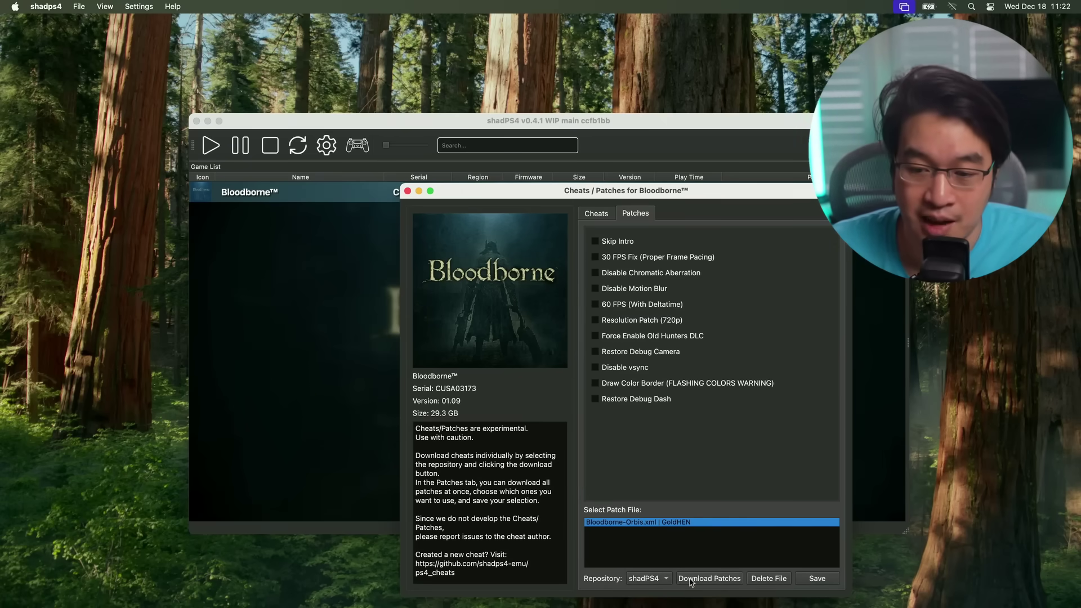
click(692, 580)
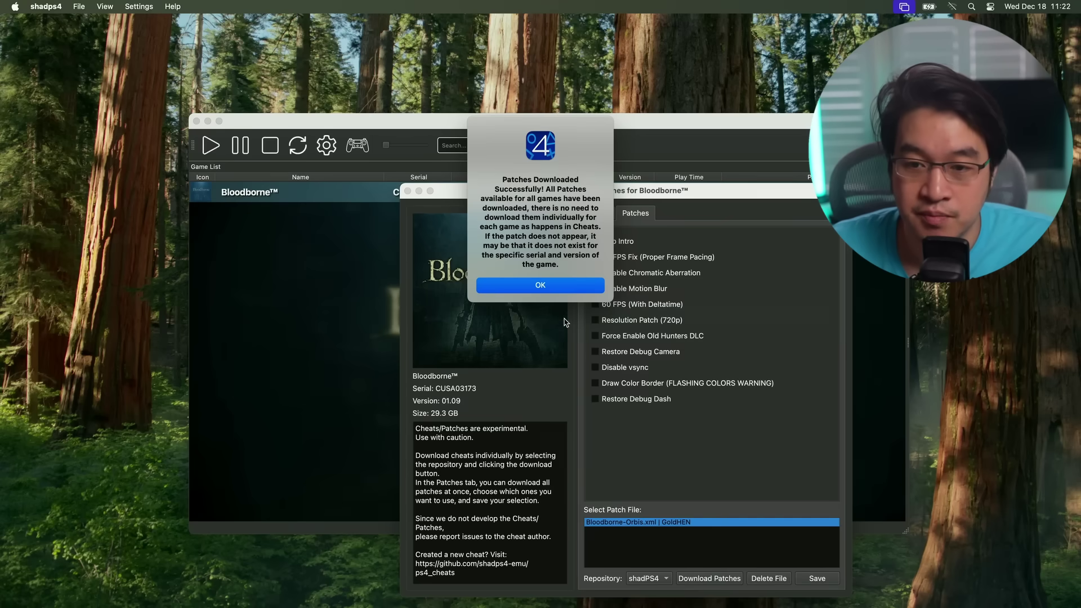
click(556, 290)
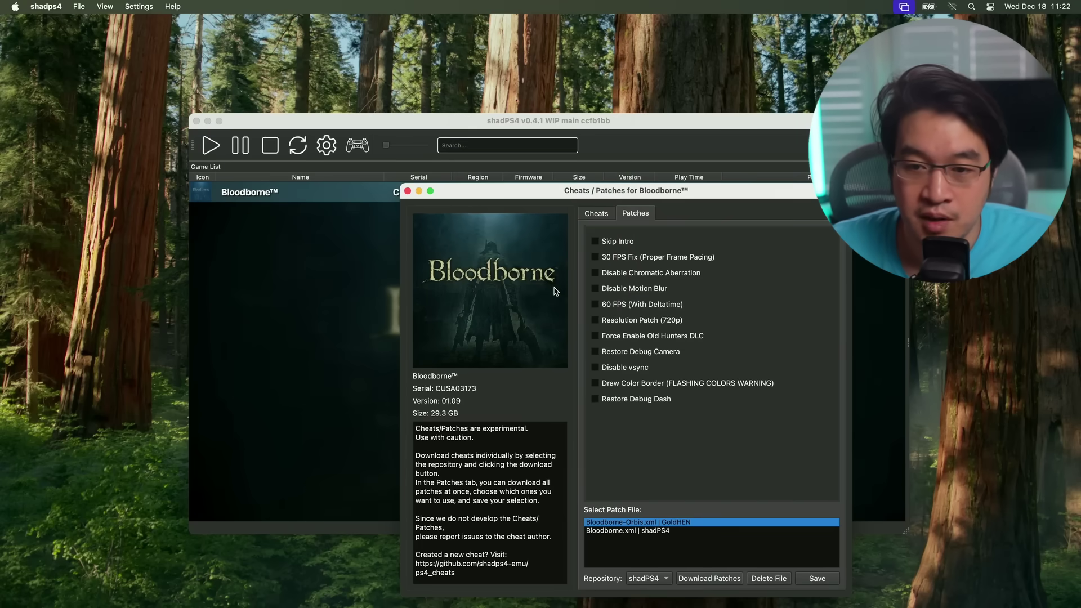
- Enable the Skip Intro, 30 FPS Fix (Proper Frame Pacing) and Resolution Patch (720p) patches in Bloodborne.xml | shadPS4, save them and close the patches window
click(614, 531)
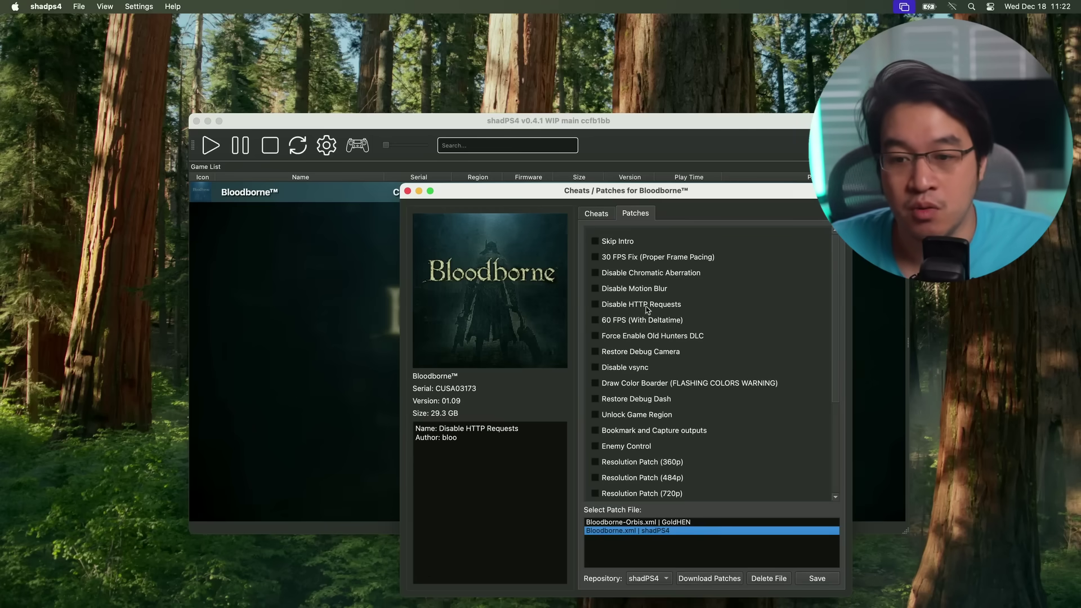
click(595, 243)
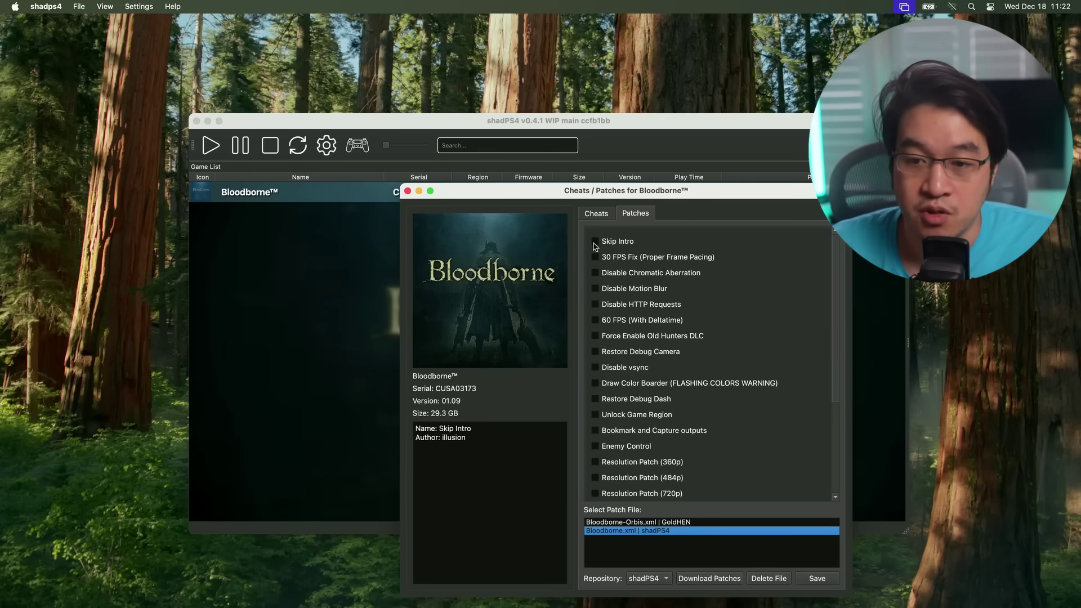
click(596, 257)
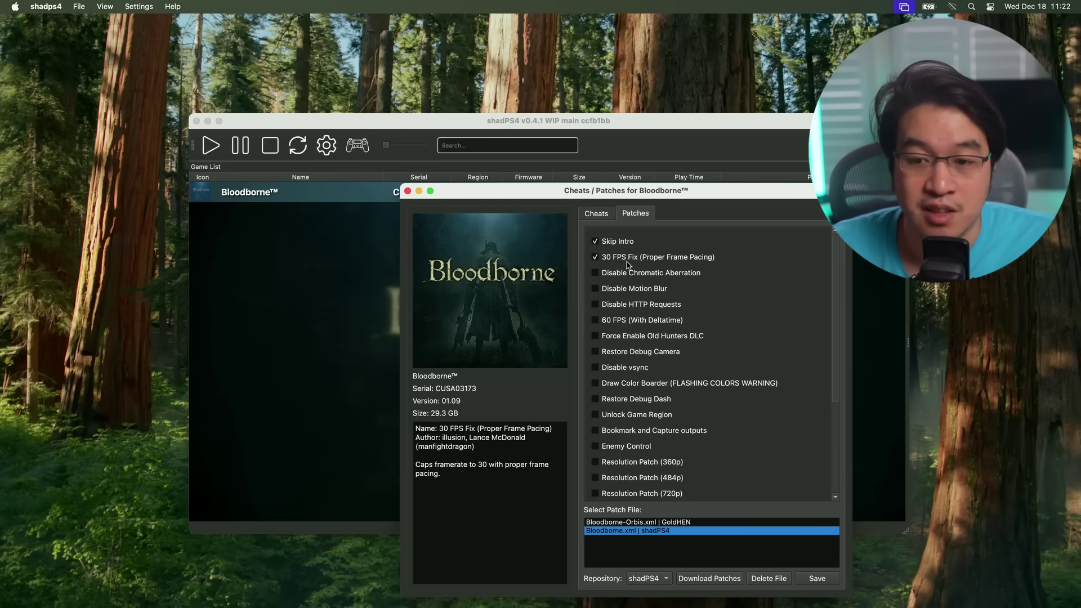
scroll(628, 341, down, 5)
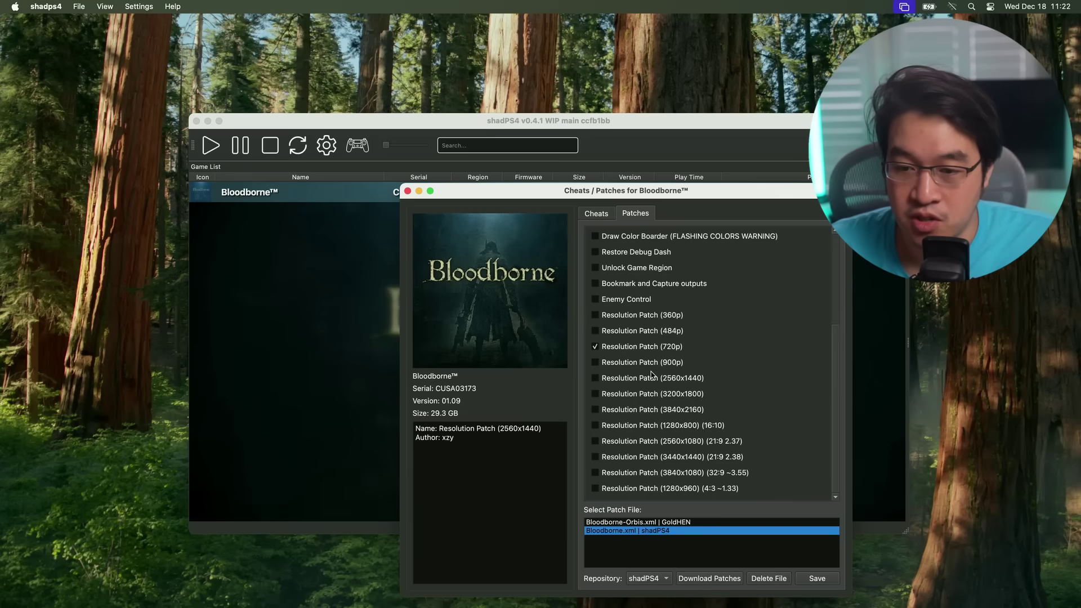
click(815, 577)
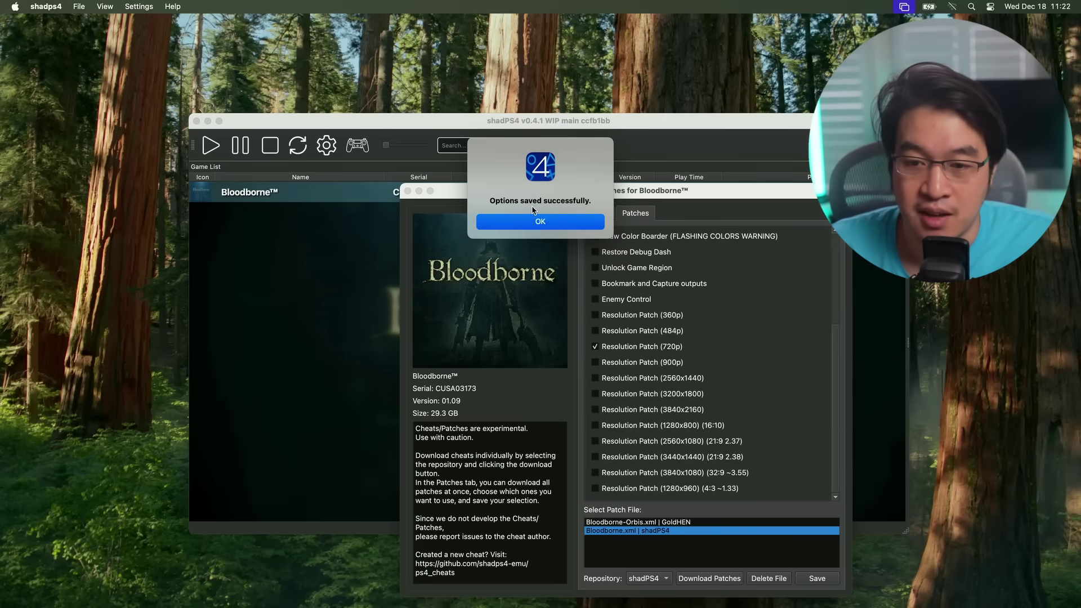
click(529, 223)
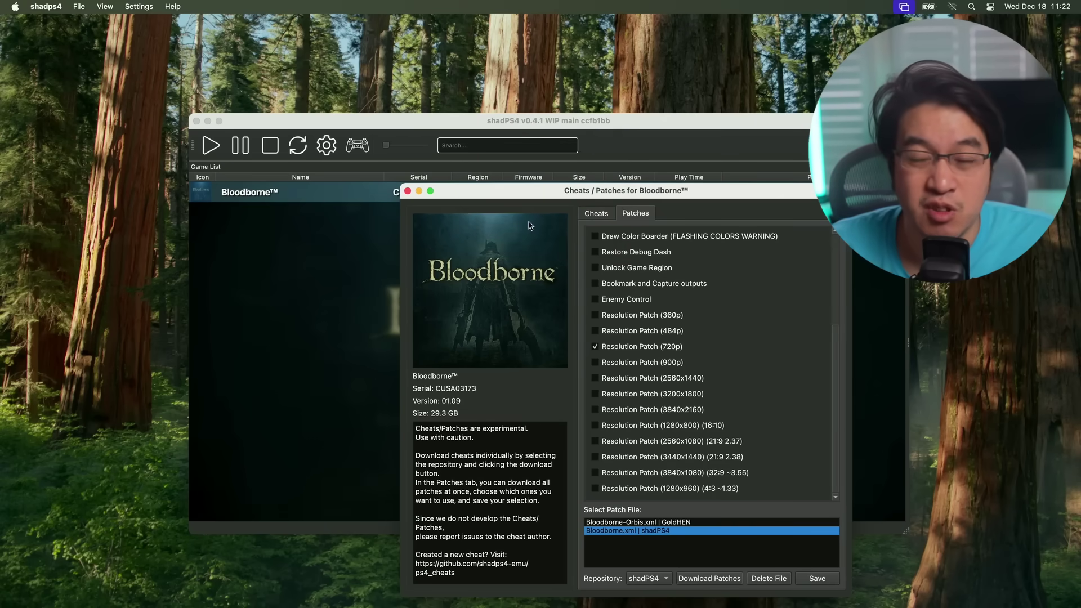
click(408, 191)
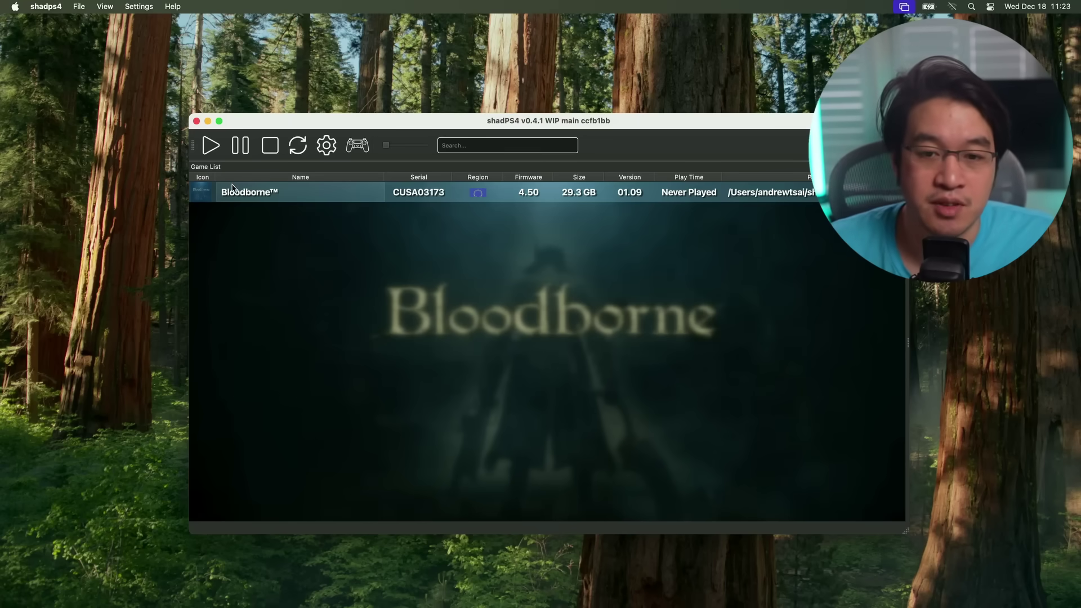
- Check the macOS Bluetooth settings for the game controller among the paired and nearby devices, and close System Settings
click(15, 6)
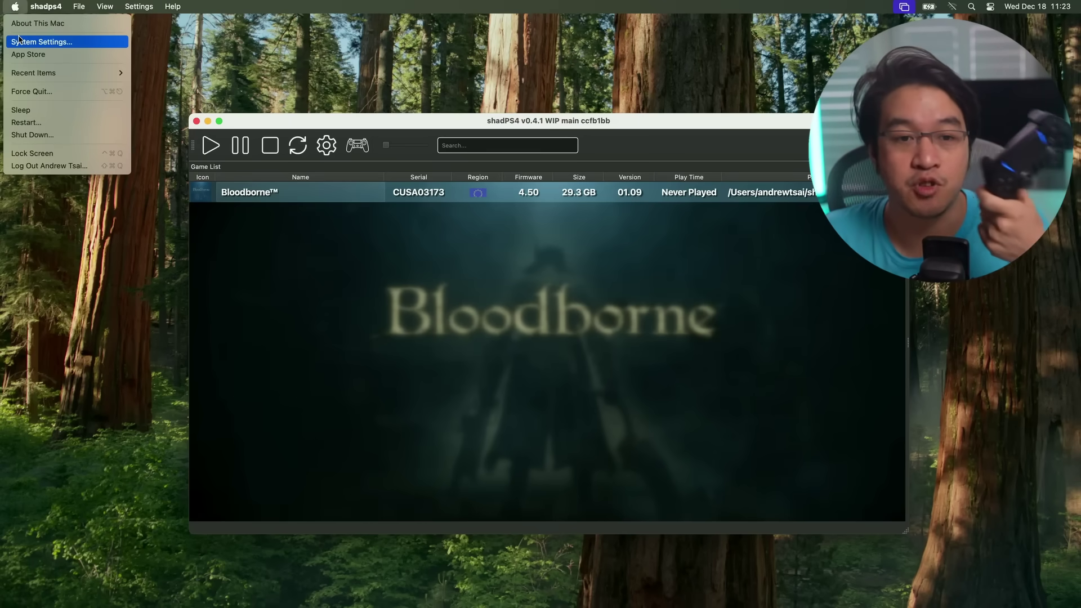
click(19, 39)
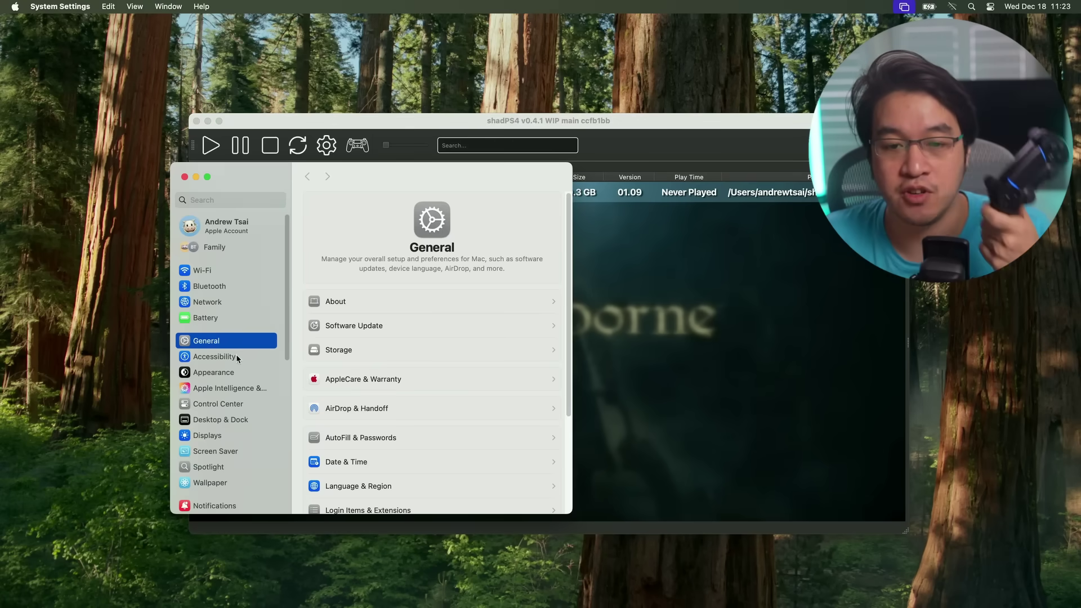
click(214, 286)
scroll(456, 317, down, 5)
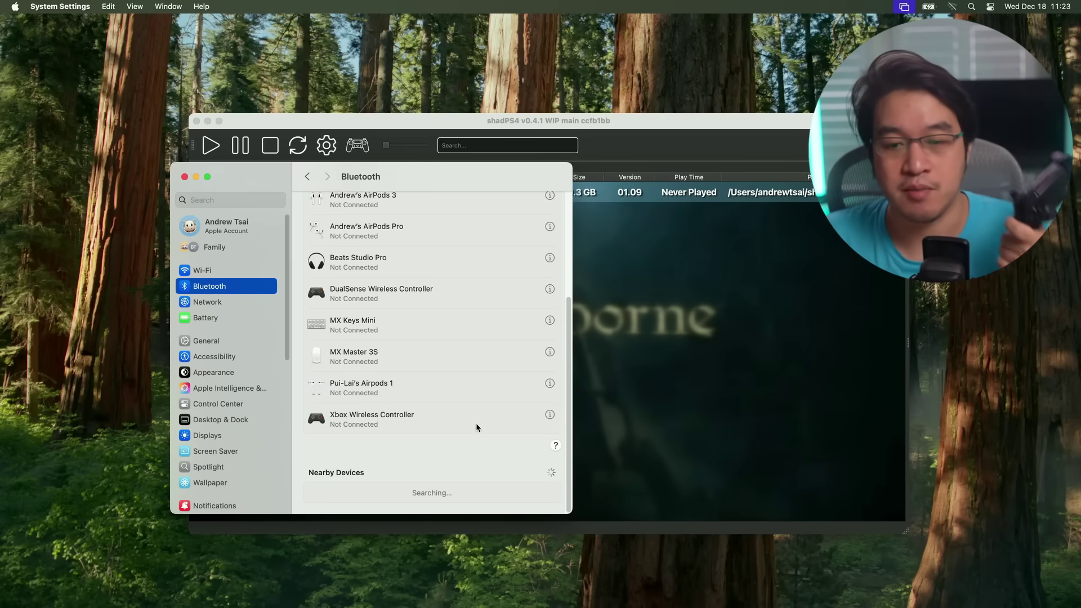
click(184, 177)
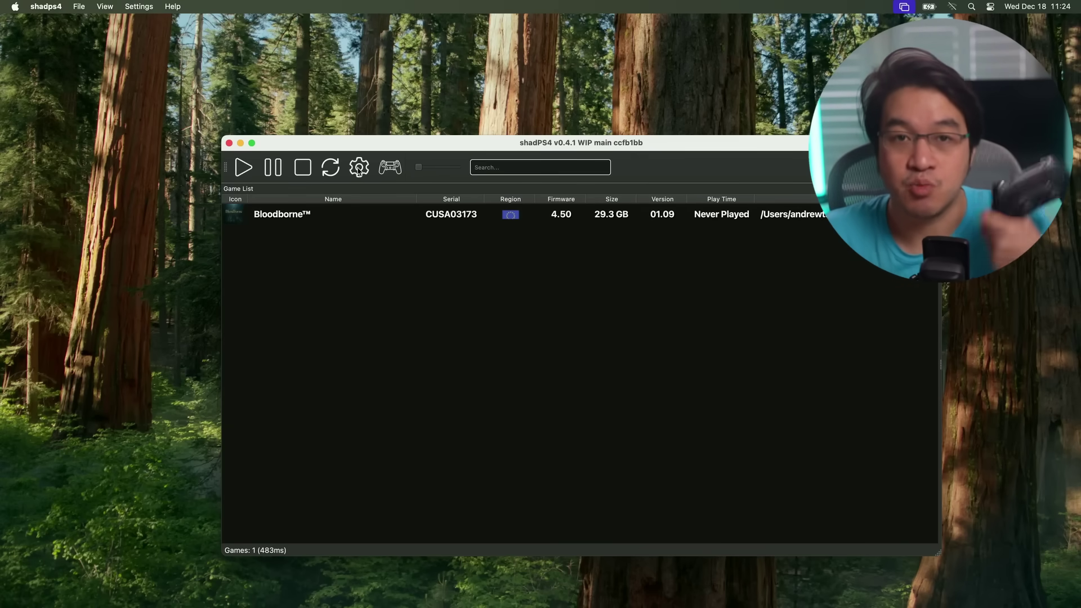
- Launch Bloodborne from the game list and minimise the main shadPS4 window so only the game window remains
click(293, 207)
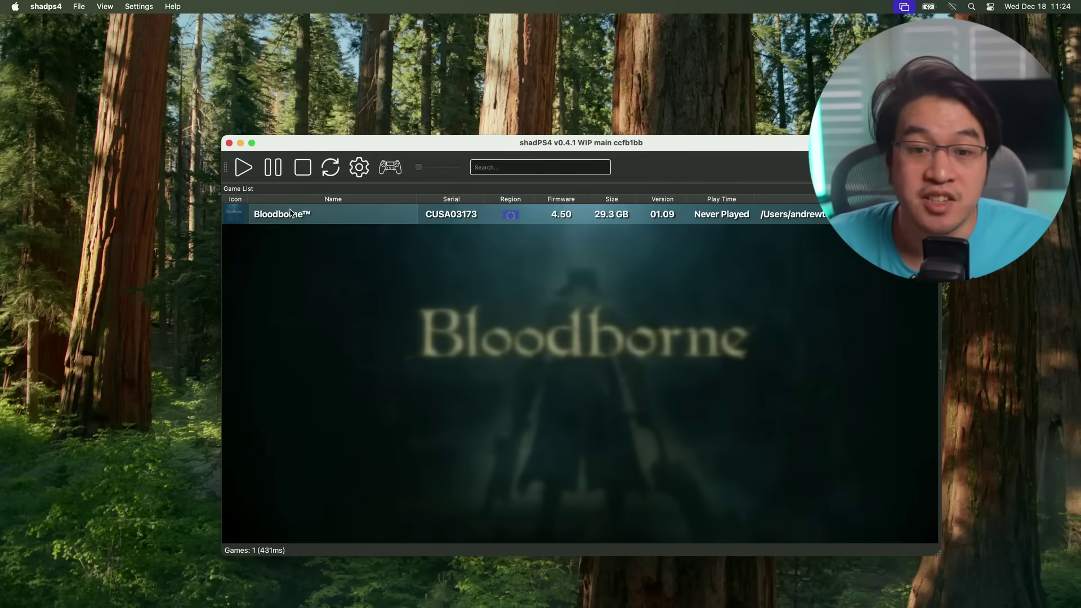
double_click(318, 219)
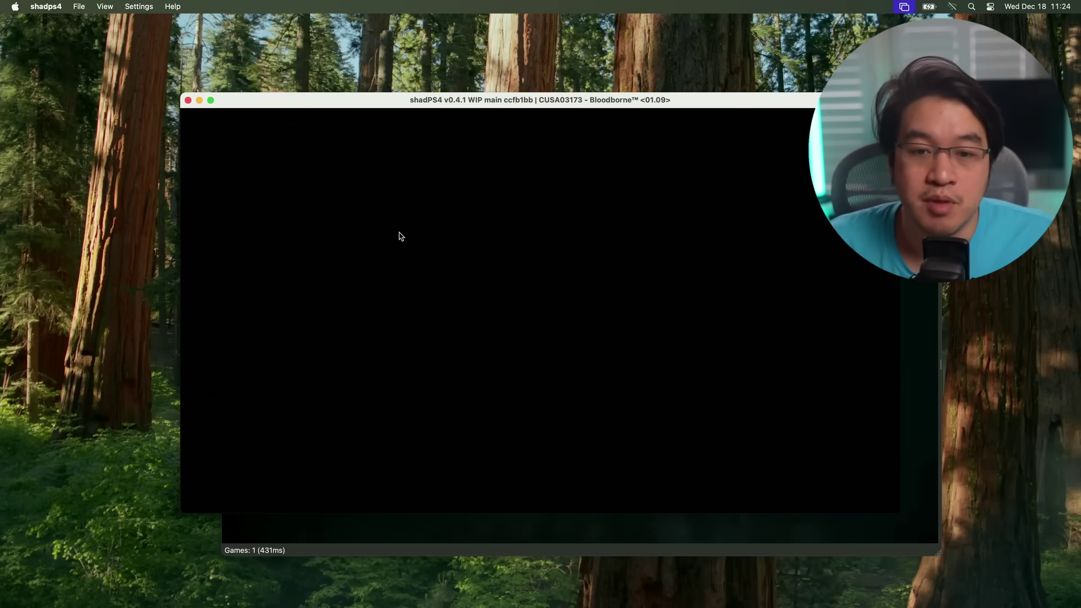
key(super+grave)
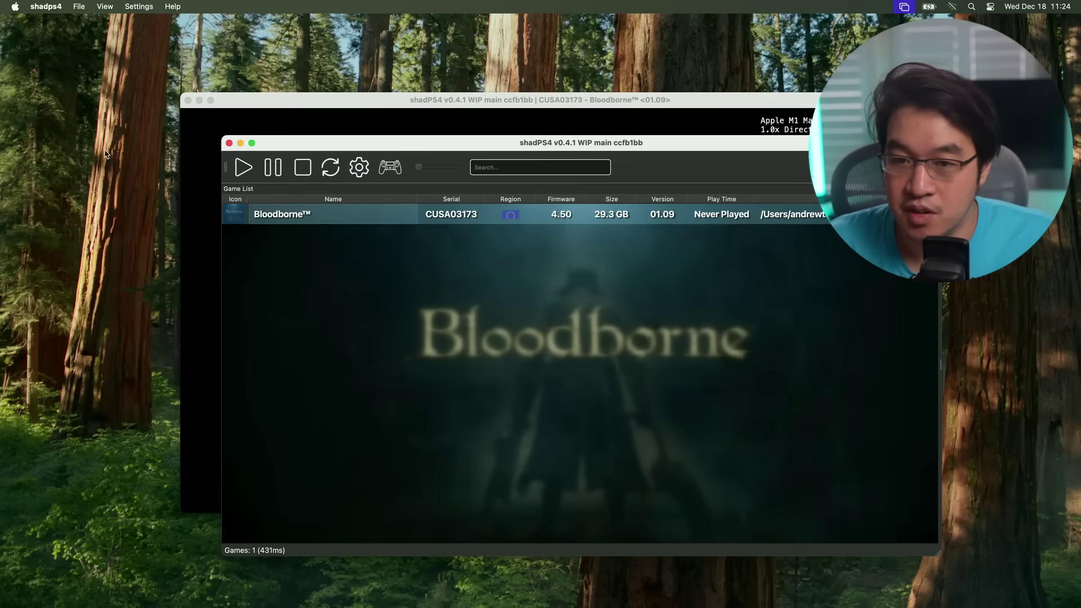
click(241, 144)
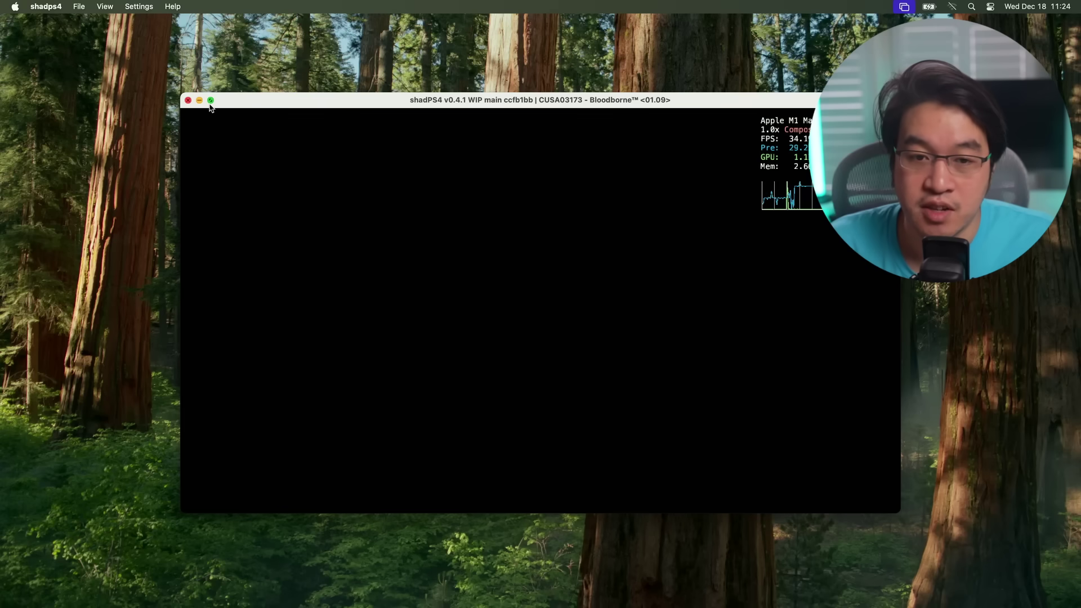
- Test the menu controls between Play Online and Play Offline on the title screen and choose Play Offline
key(Down)
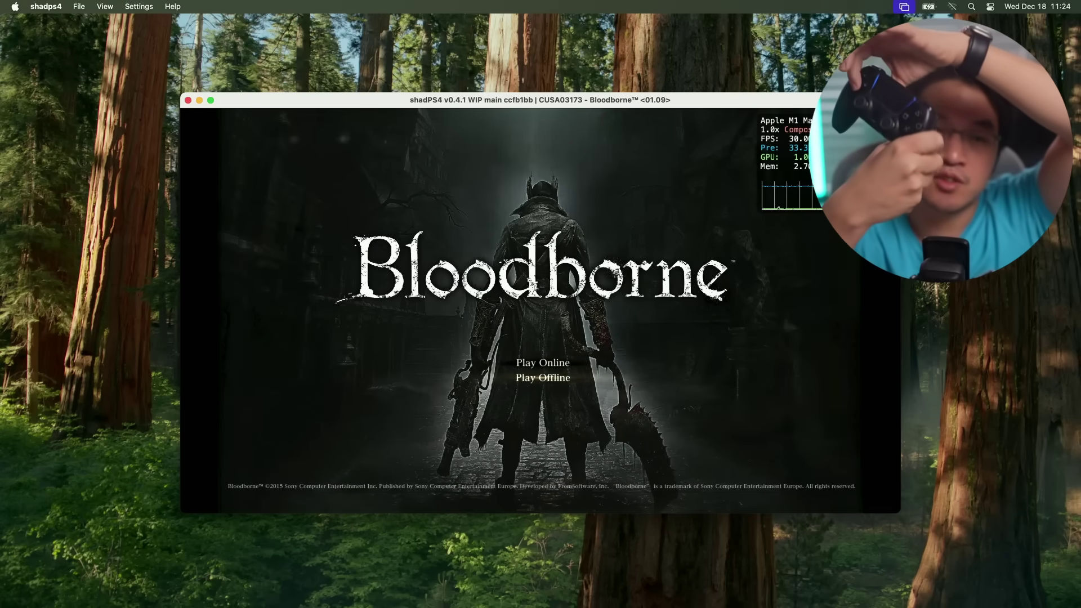
key(Up)
key(Down)
key(Up)
key(Down)
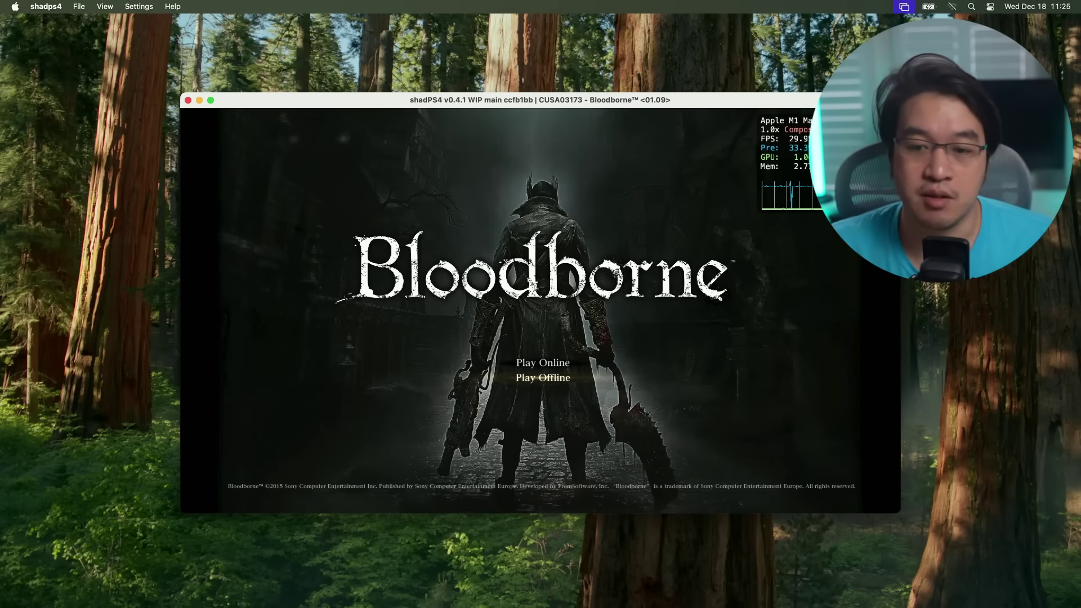
key(Return)
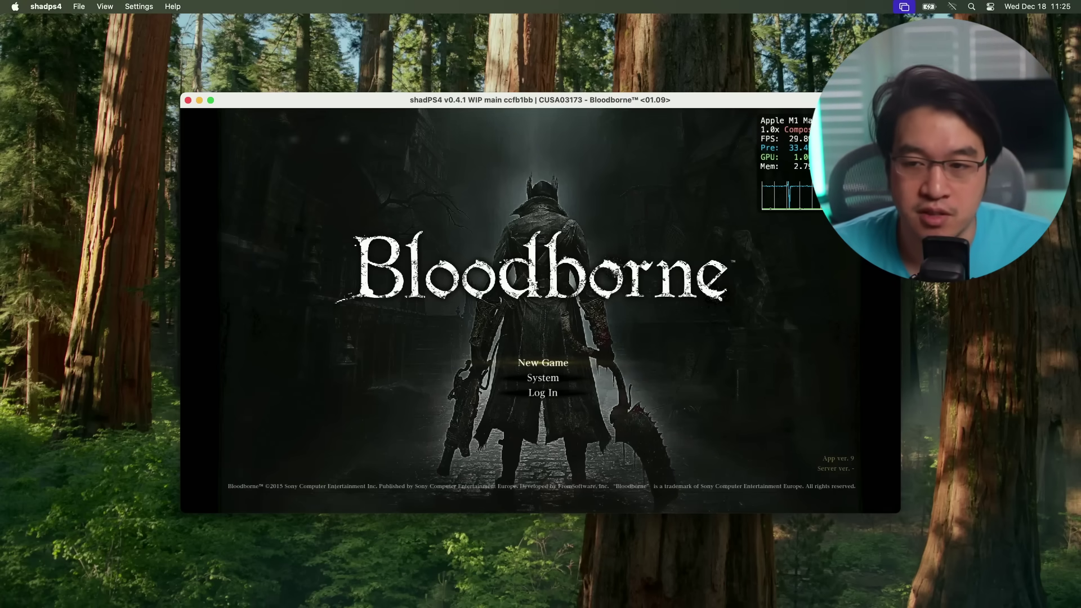
- Start a new game, keeping the default settings on the Brightness and Controls screens
key(Down)
key(KP_2)
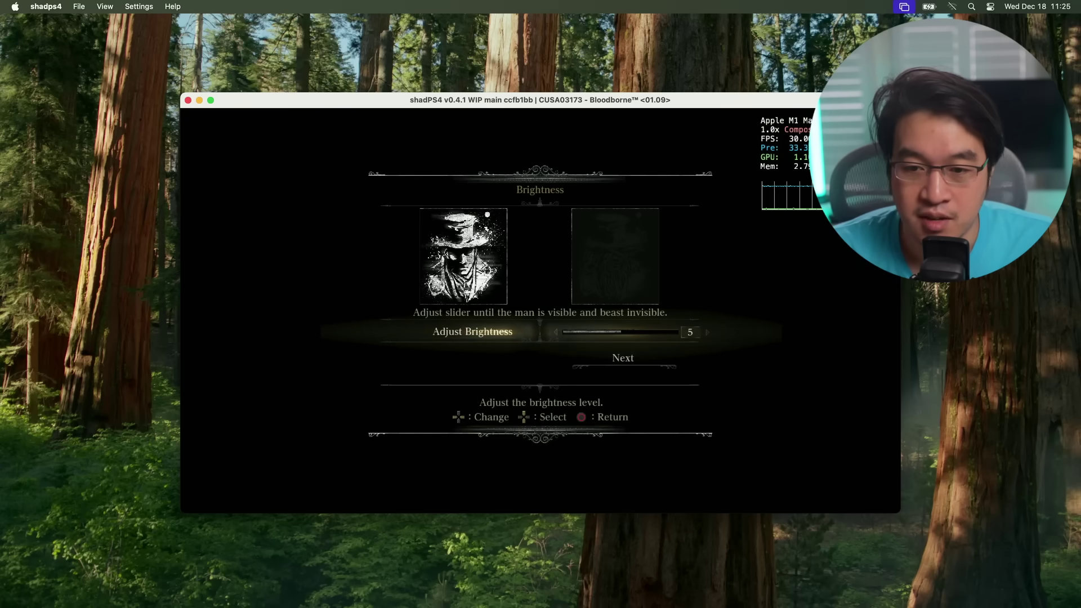
key(KP_6)
key(KP_2)
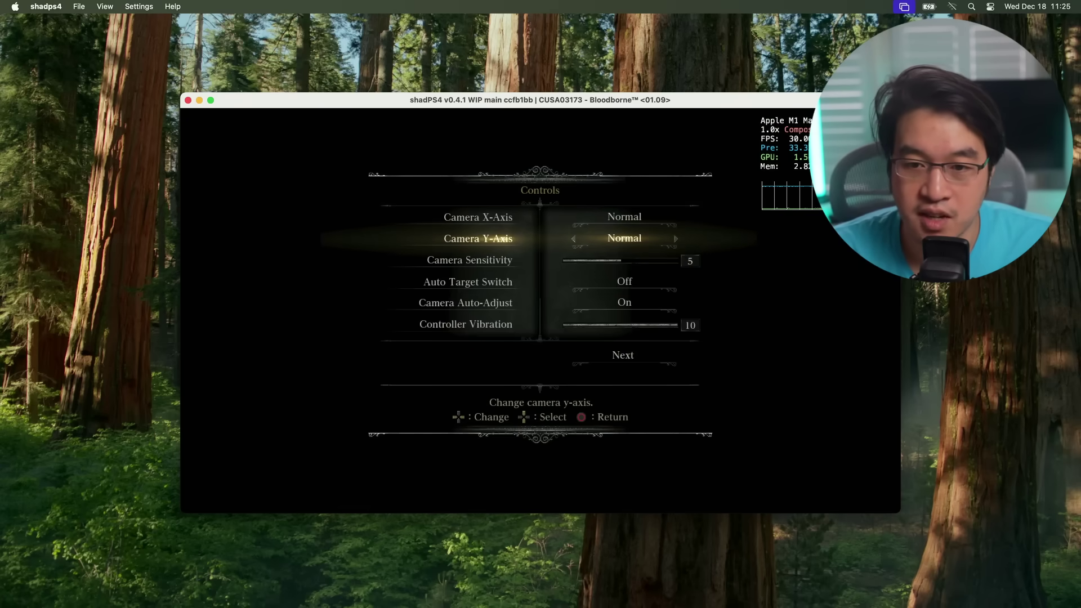
key(Down)
key(Down)
key(Down)
key(Down)
key(Down)
key(KP_2)
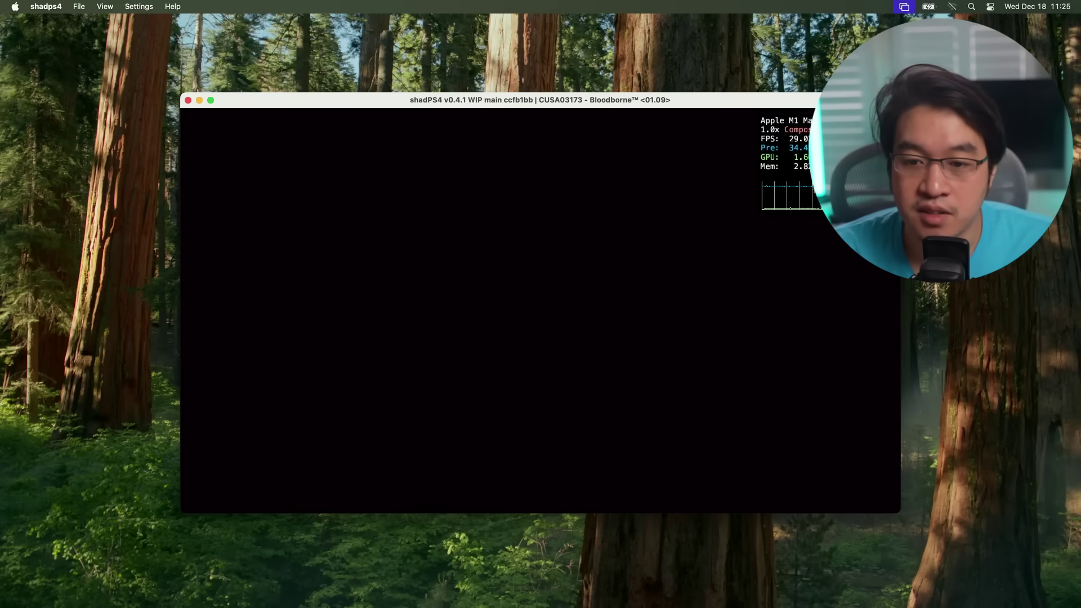
- Enter and accept the character's name in the Contract screen
click(1080, 176)
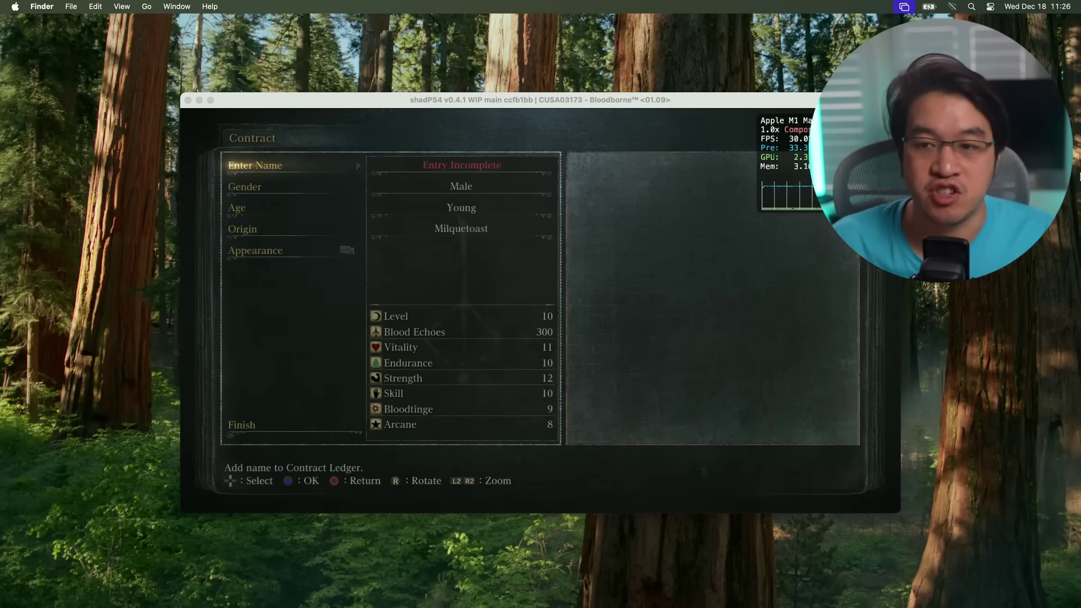
key(Return)
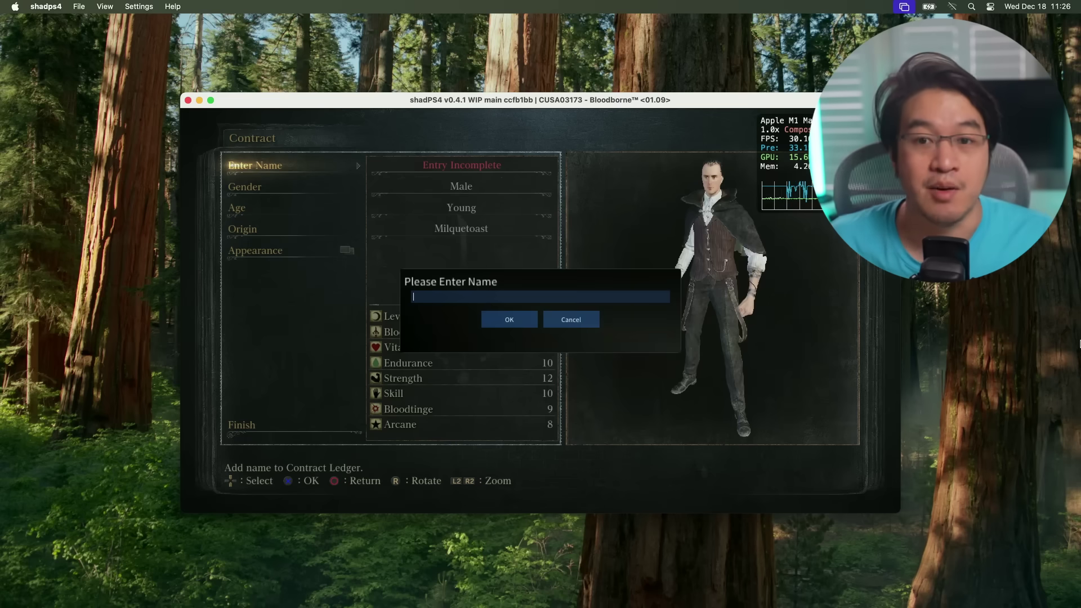
text(And)
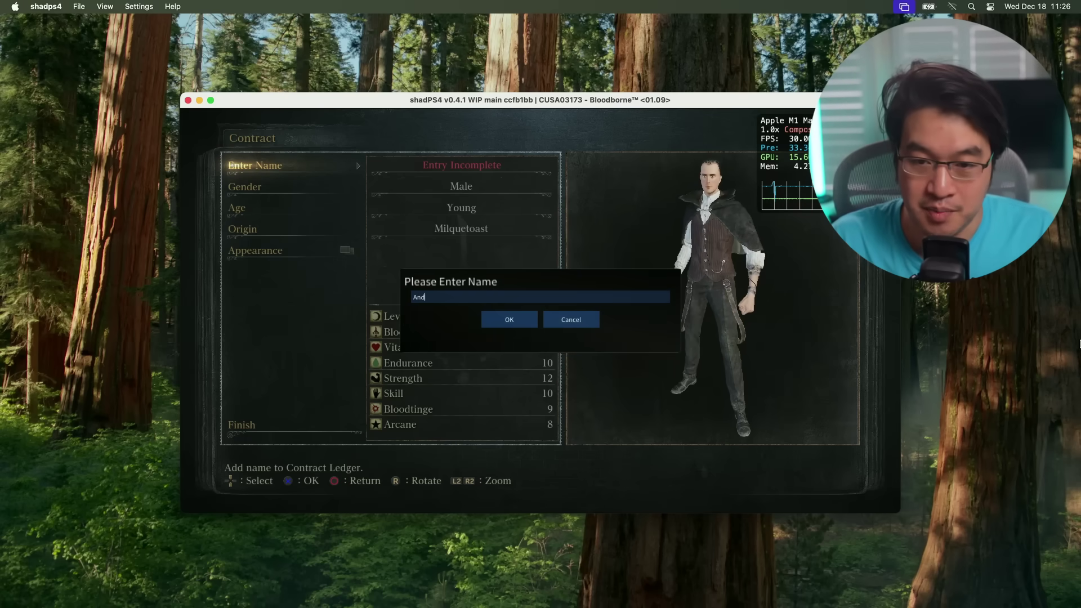
text(ytizer)
key(Return)
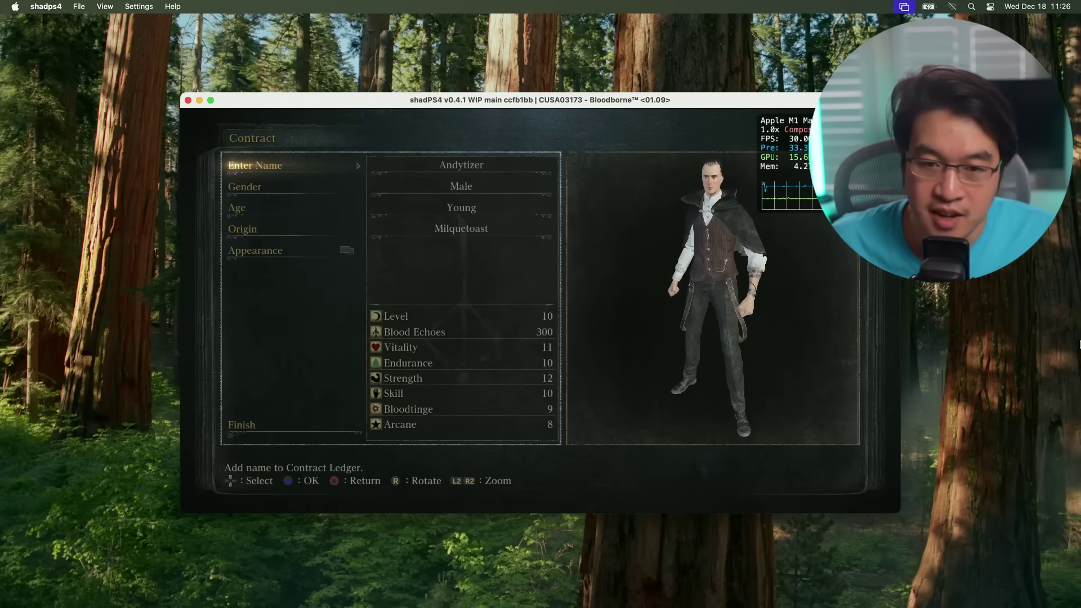
- Finish and confirm the character contract, keeping the default gender, age and origin, and expand the game window to full screen
key(Down)
key(Down)
key(Down)
key(Down)
key(Down)
key(Down)
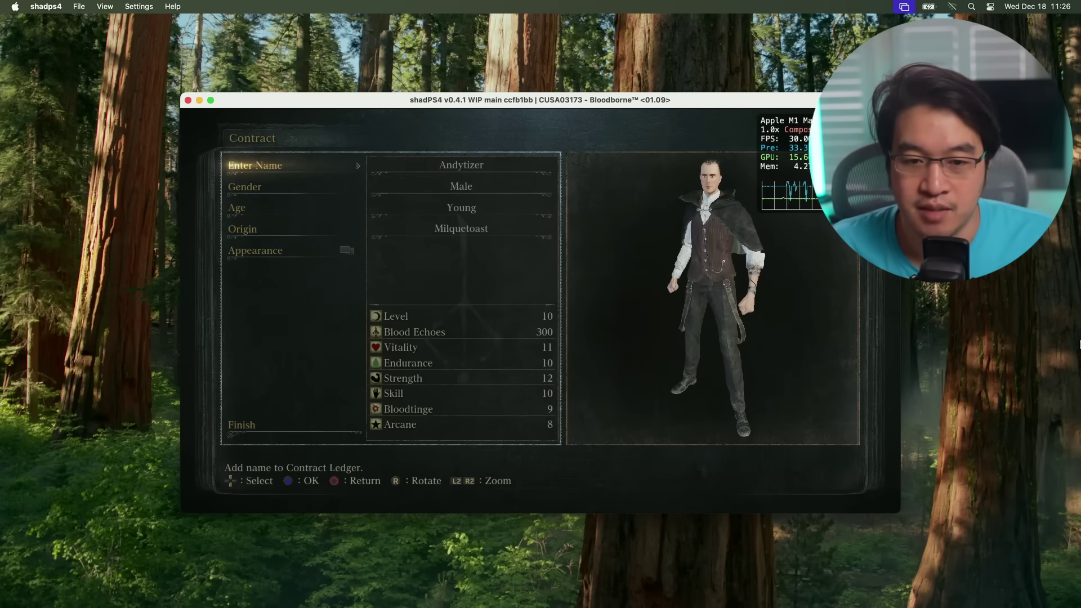
key(Up)
key(Return)
key(Left)
key(Return)
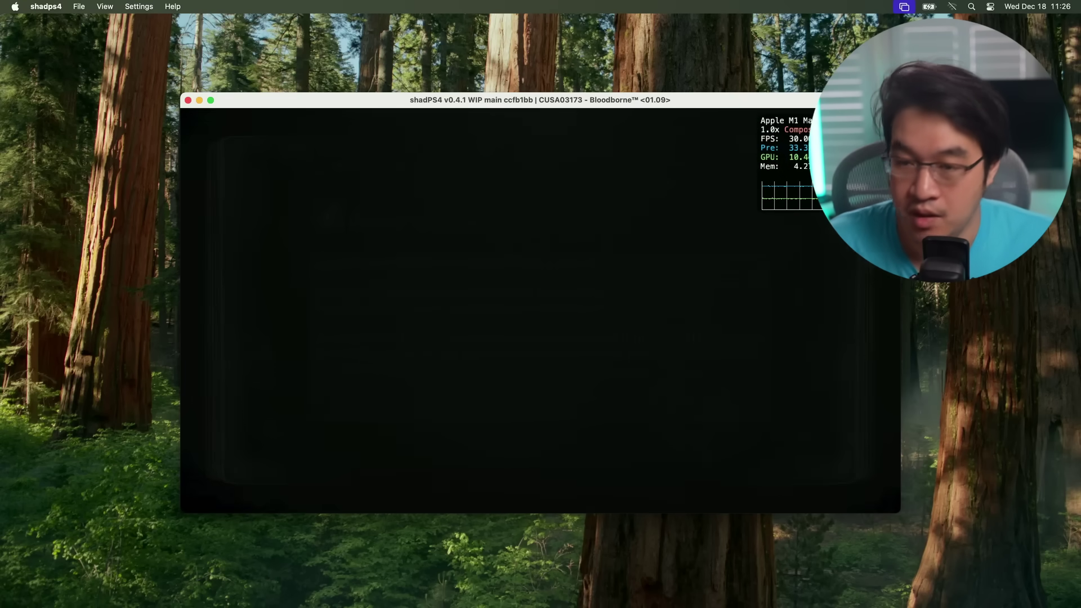
click(211, 101)
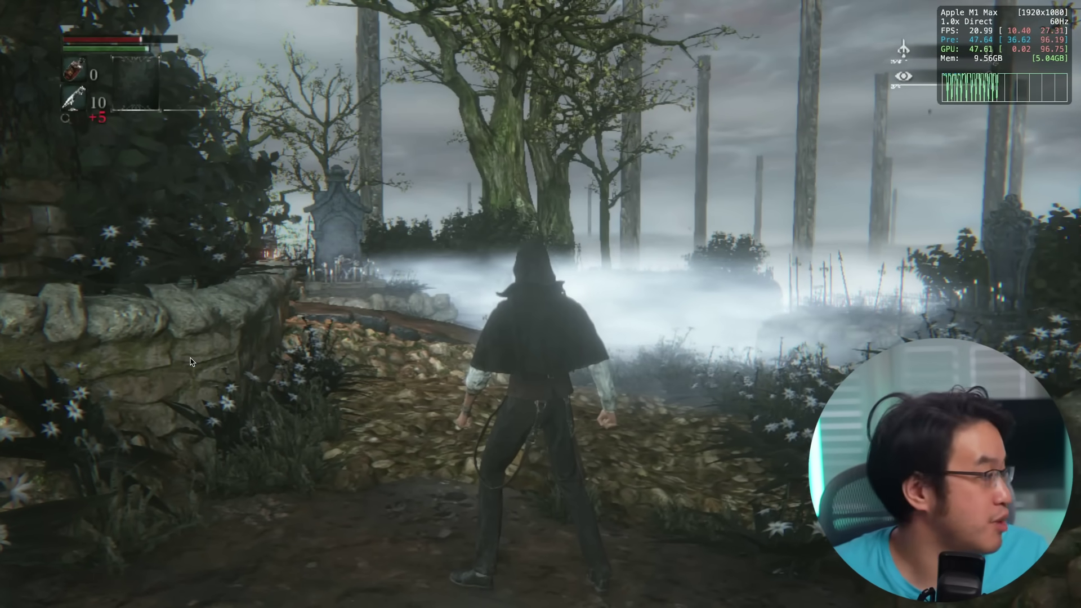
- Reopen Cheats / Patches for Bloodborne and save the shadPS4 patch selection with Disable Chromatic Aberration and Disable Motion Blur enabled
mouse_move(1, 28)
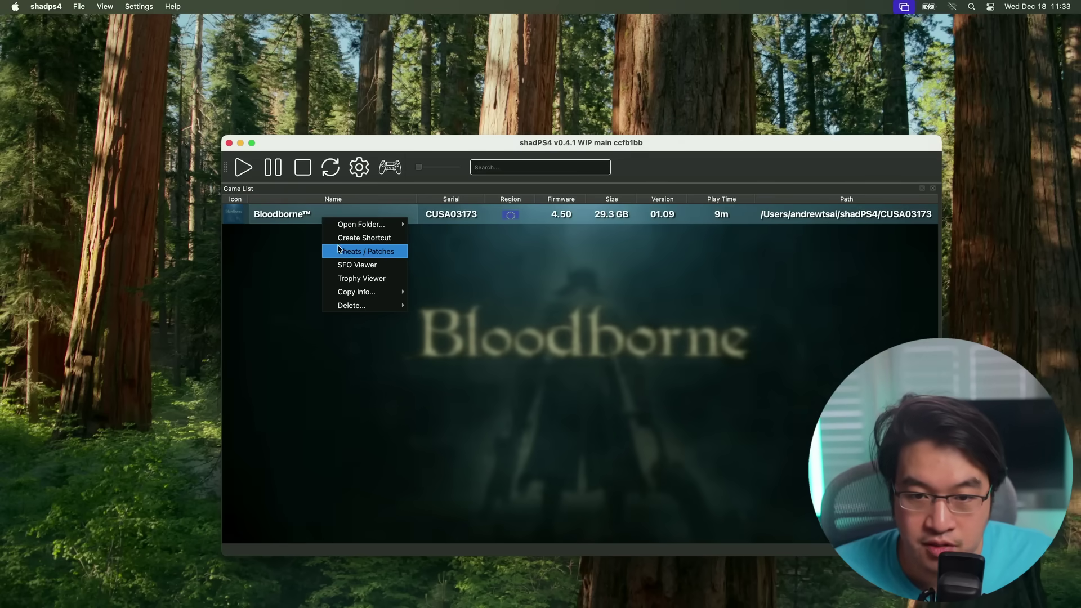
click(340, 249)
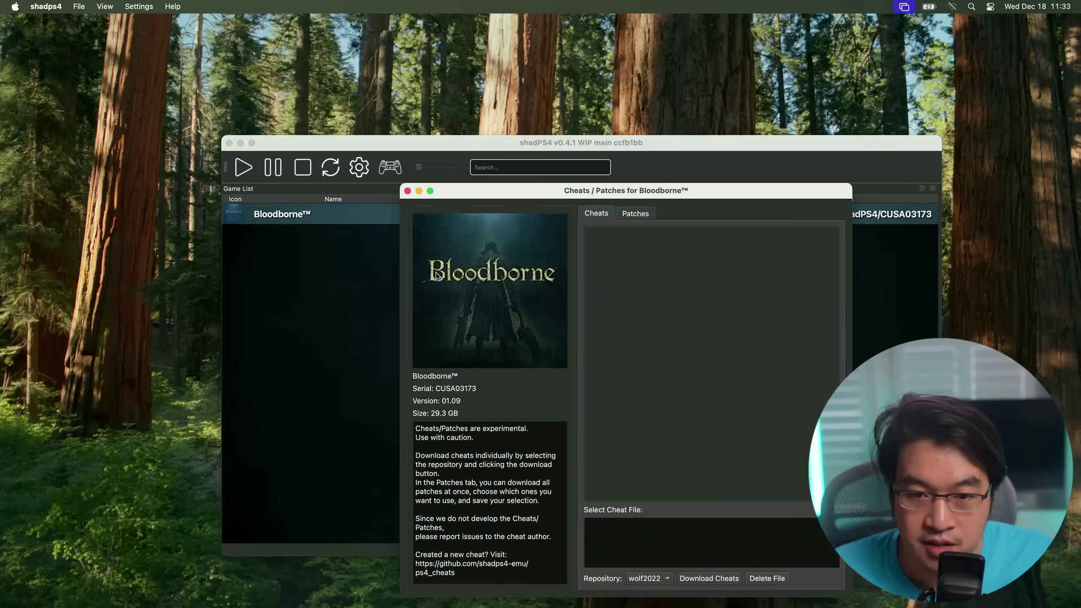
click(635, 214)
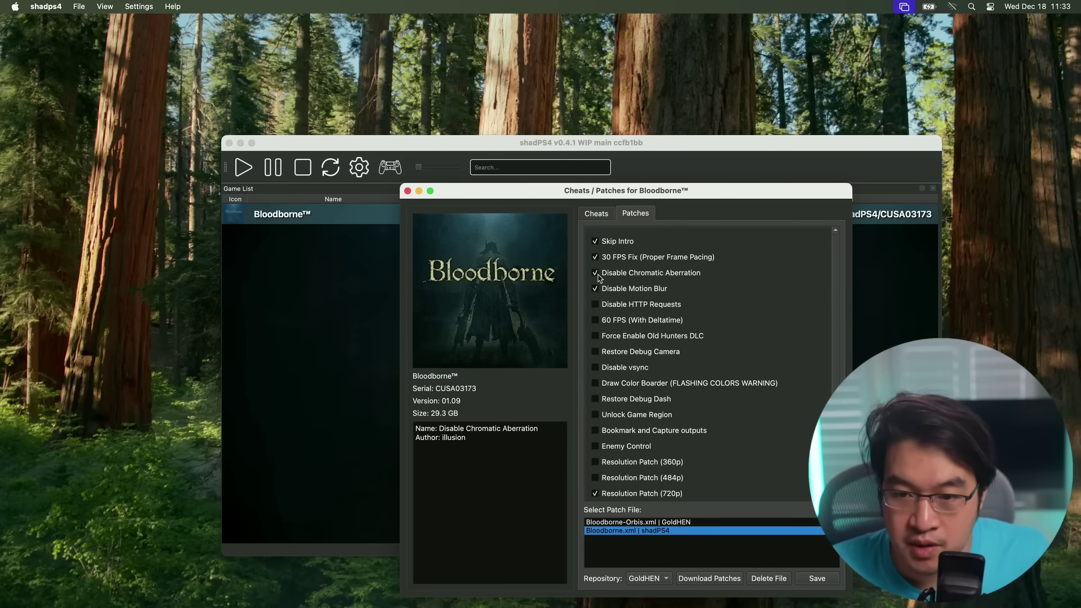
click(513, 223)
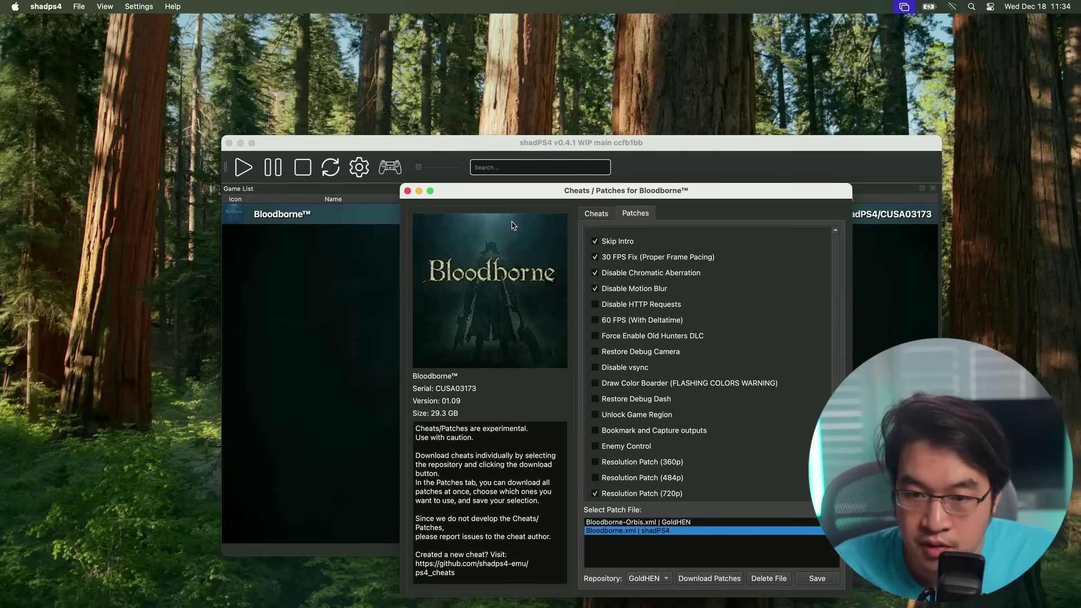
click(407, 191)
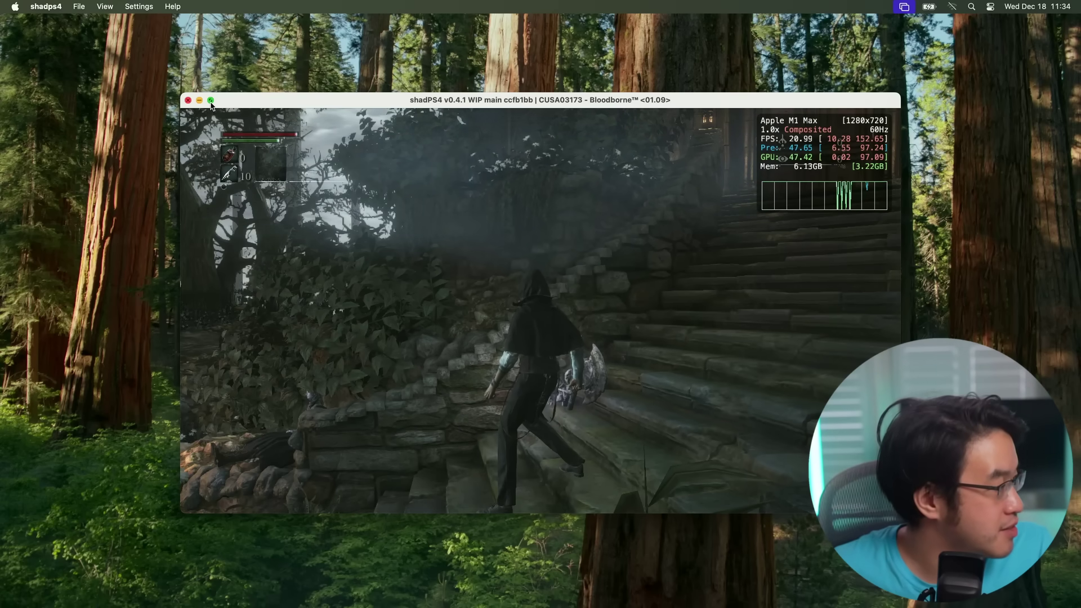
- Switch the running game to full screen, and close the Finder window showing the dvdroot_ps4 folder
key(F11)
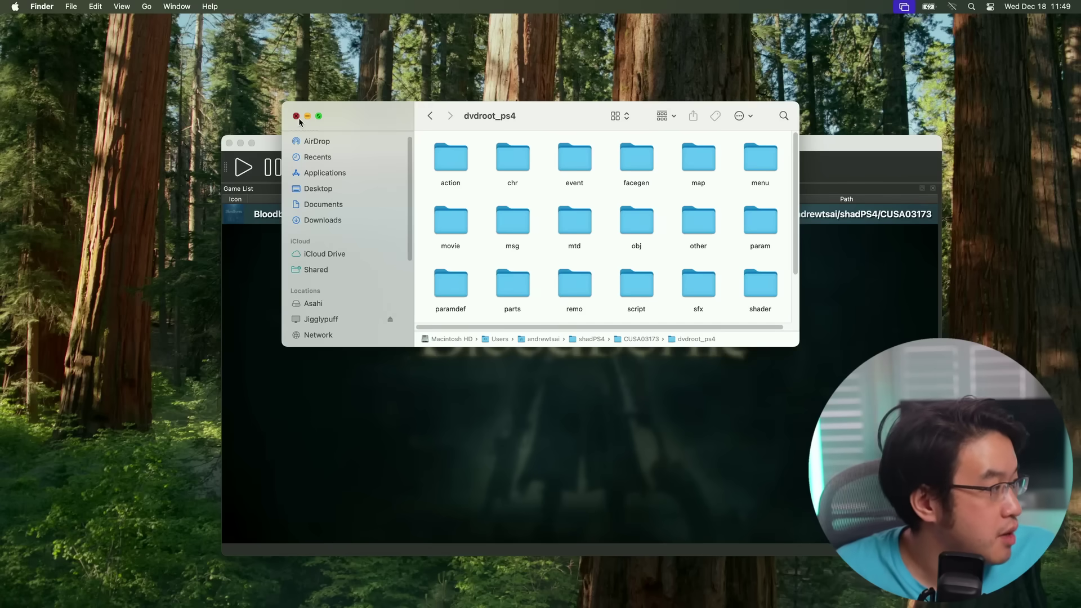
click(296, 117)
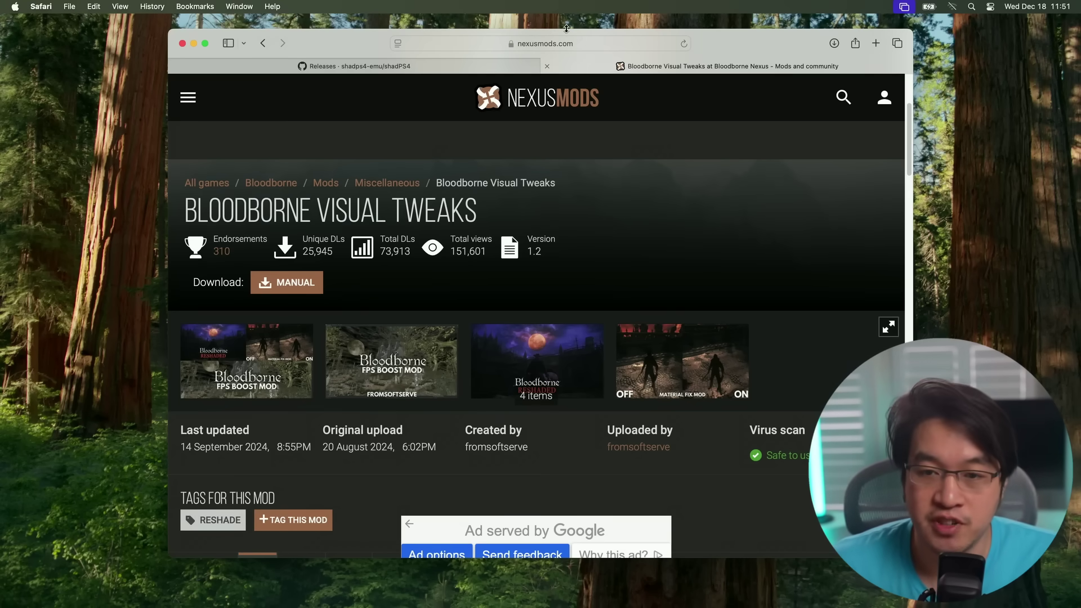
- Log in to Nexus Mods from the Files section of the Bloodborne Visual Tweaks mod page
click(570, 43)
click(772, 219)
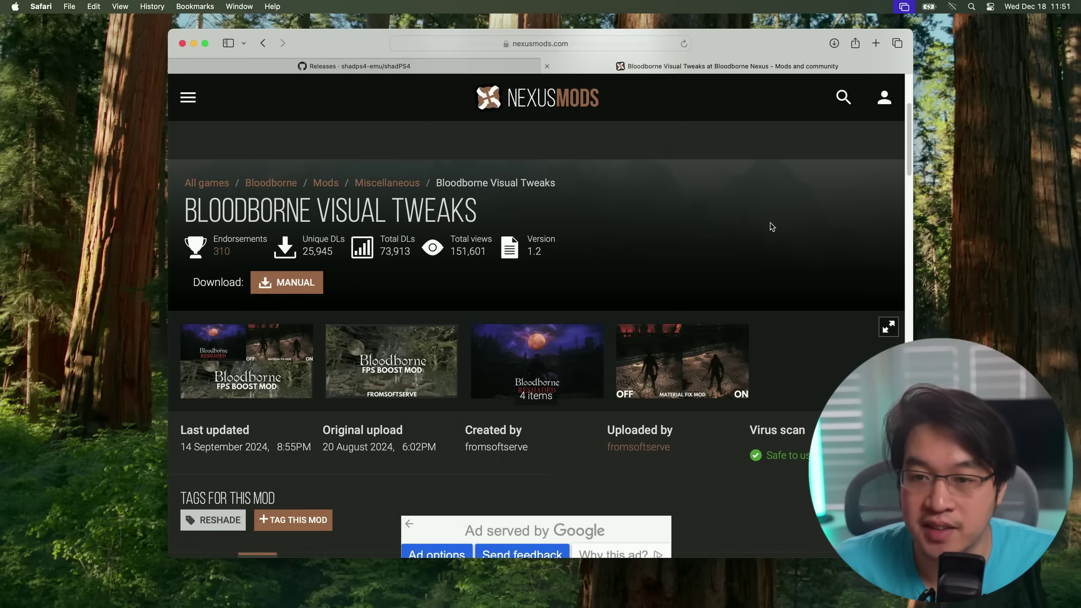
scroll(761, 237, down, 3)
scroll(743, 253, down, 5)
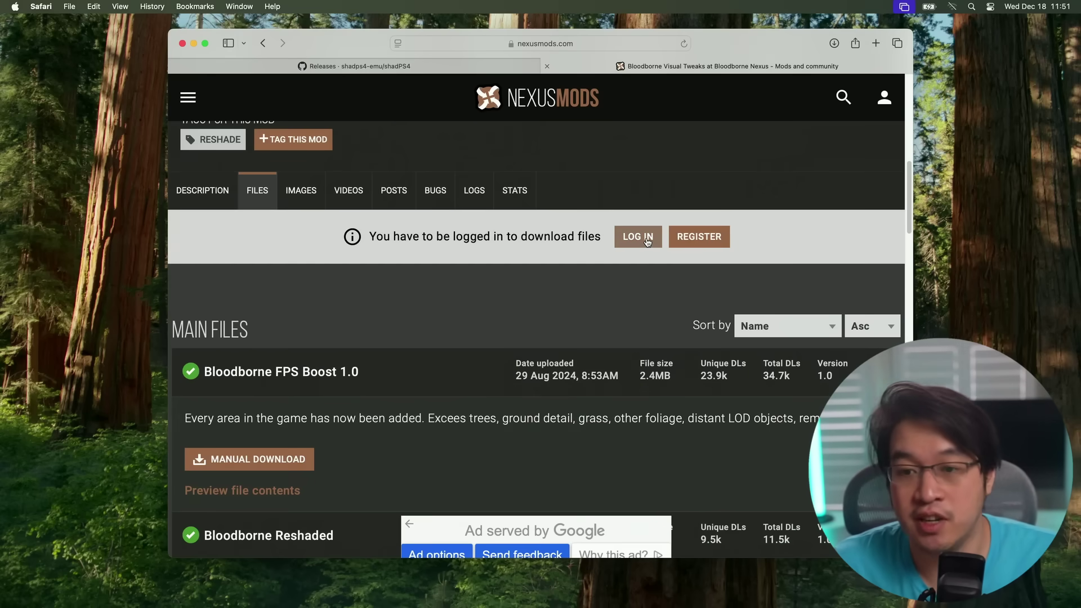
scroll(586, 313, down, 1)
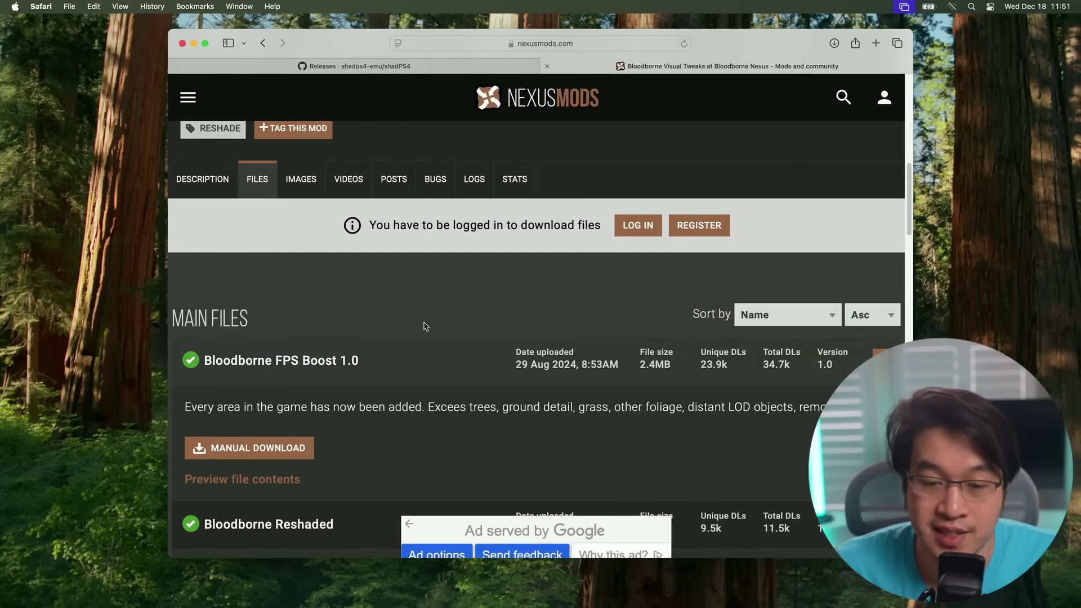
click(628, 223)
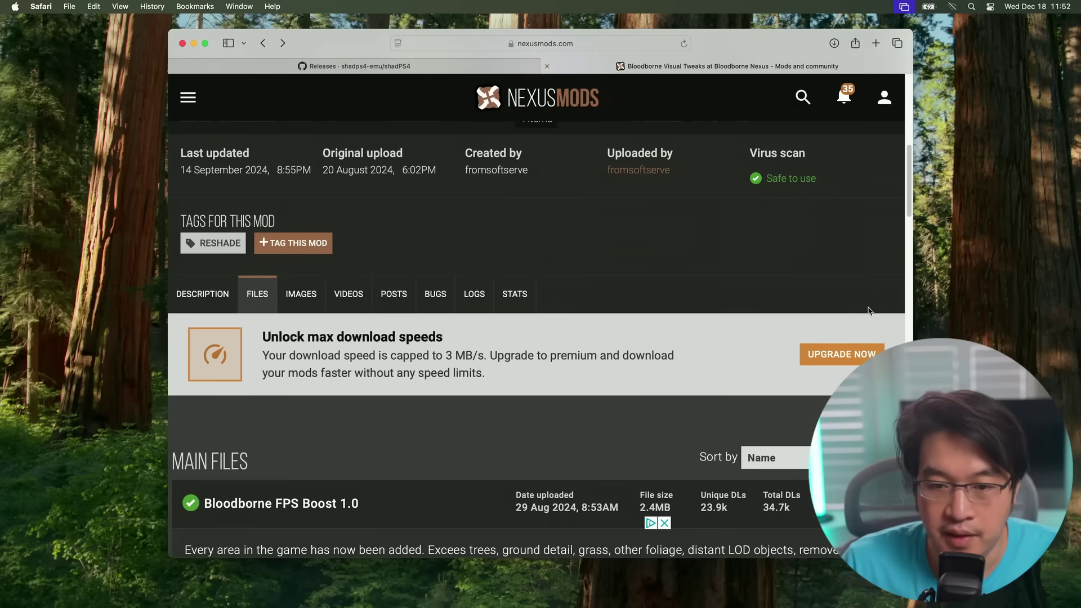
- Download the Bloodborne FPS Boost 1.0 file manually and reveal the downloaded RAR archive in Finder
scroll(773, 338, down, 3)
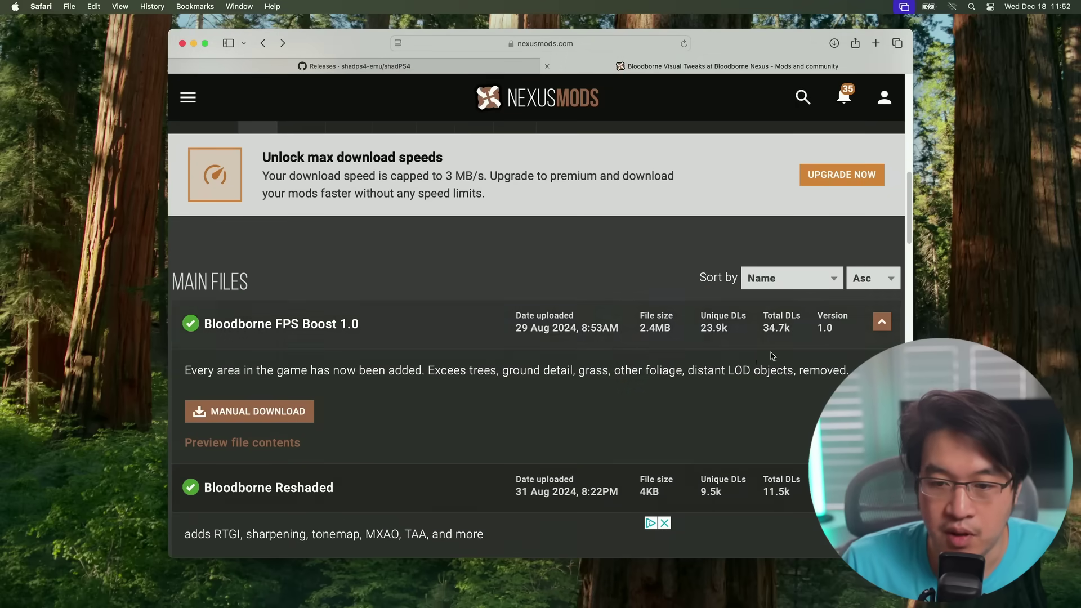
click(223, 409)
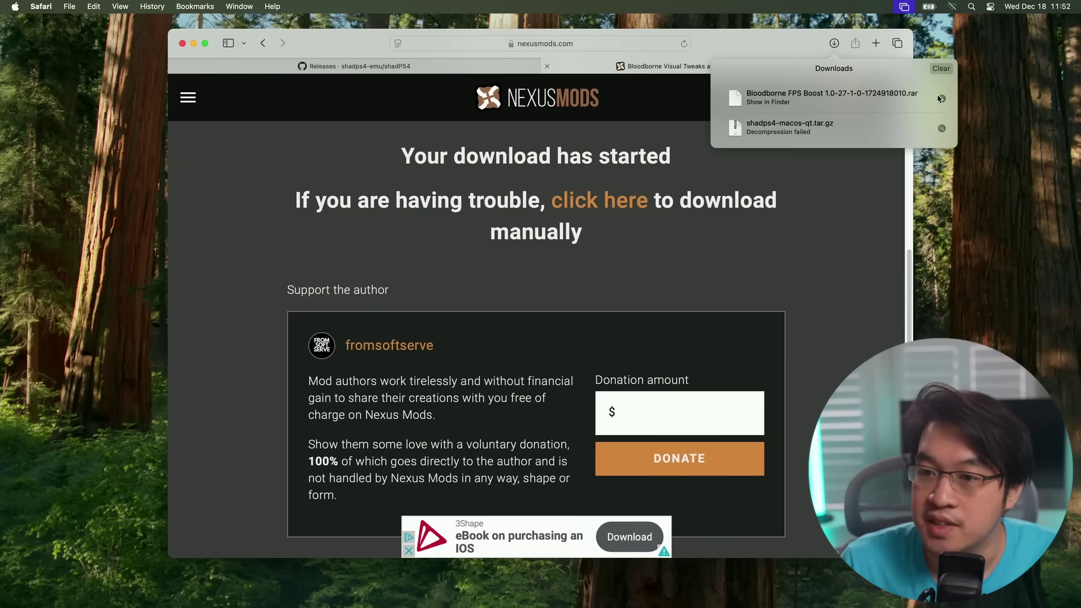
click(942, 99)
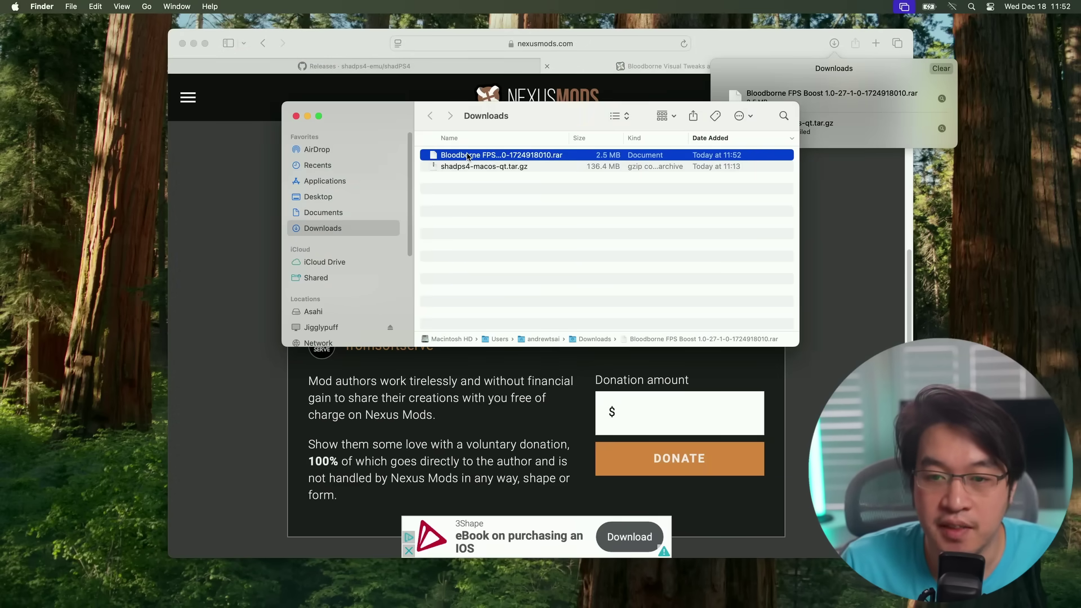
- Look up archive utilities in the App Store that can open the downloaded RAR file, and close the App Store
double_click(467, 156)
click(533, 251)
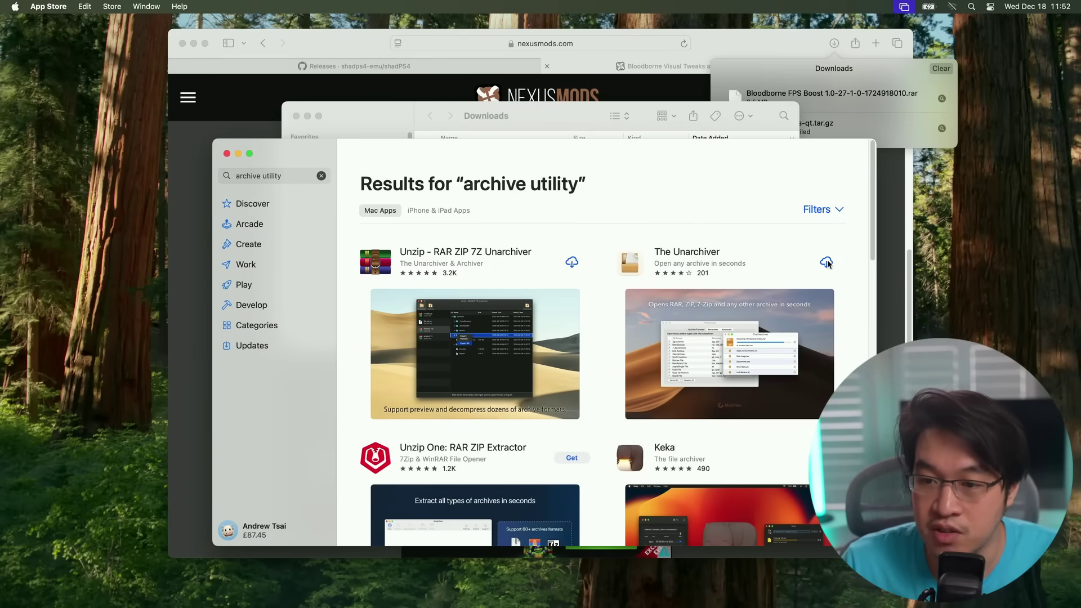
click(228, 153)
- Extract the Bloodborne FPS Boost RAR archive with The Unarchiver as the opening application, and close its window
double_click(508, 155)
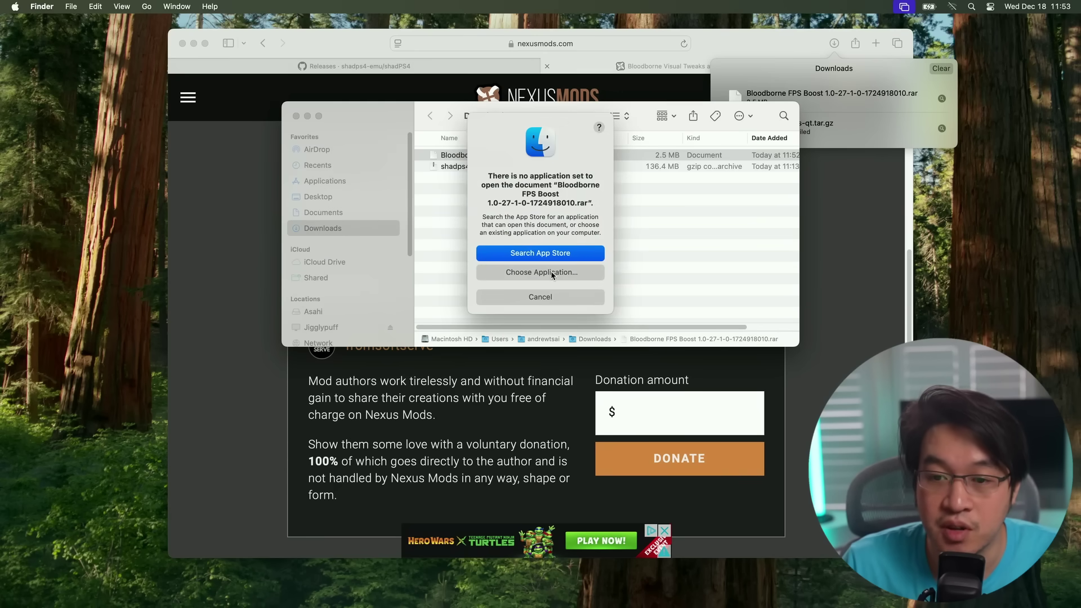
click(551, 271)
scroll(558, 240, down, 10)
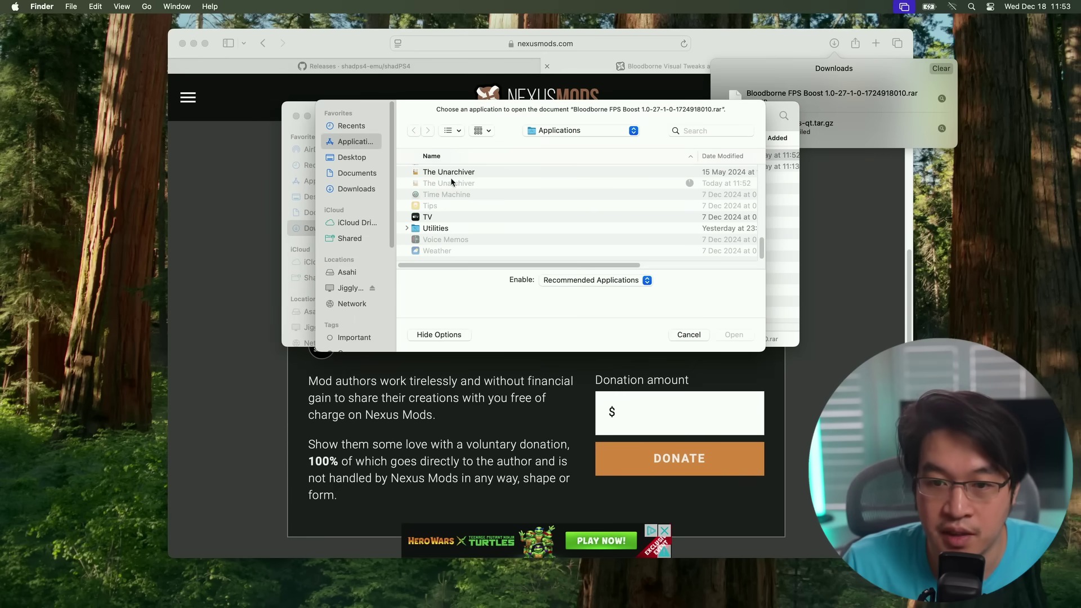
double_click(453, 172)
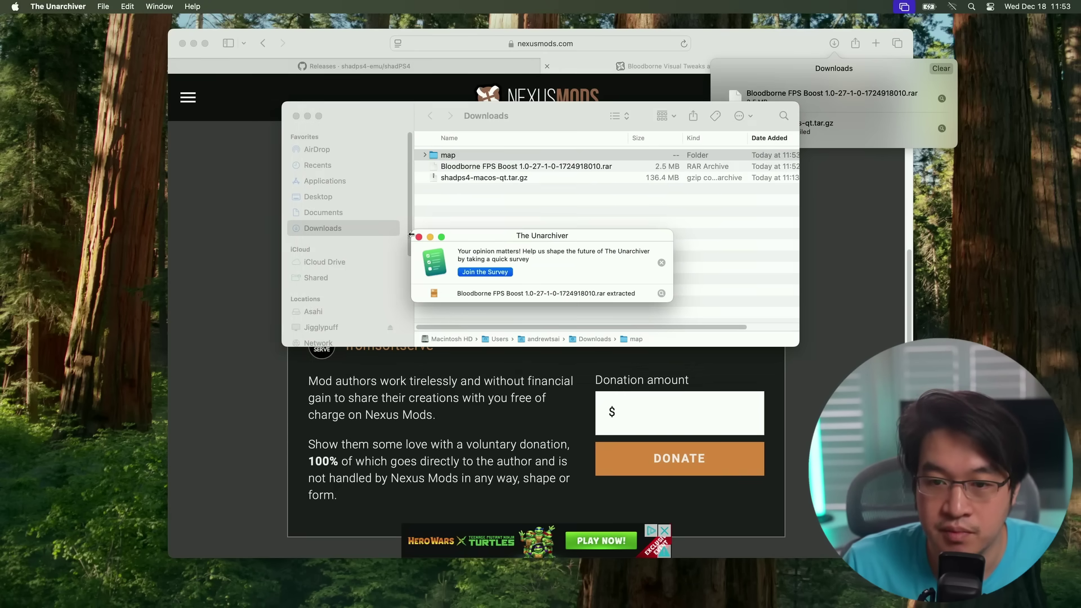
click(419, 236)
- Check the extracted map folder in Downloads and clear the open windows off the desktop
double_click(434, 156)
click(431, 115)
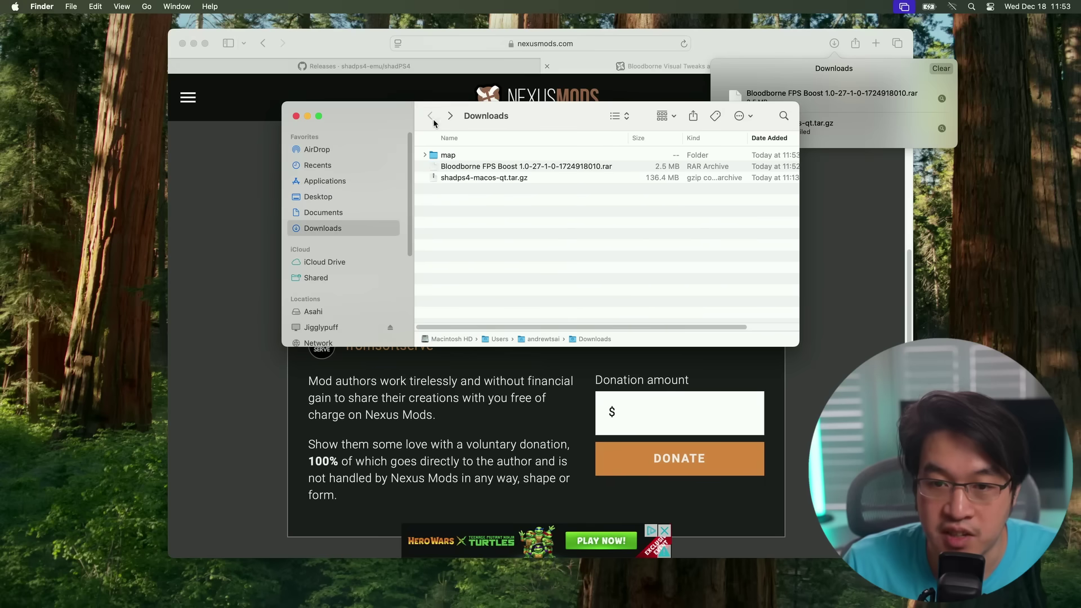
click(443, 157)
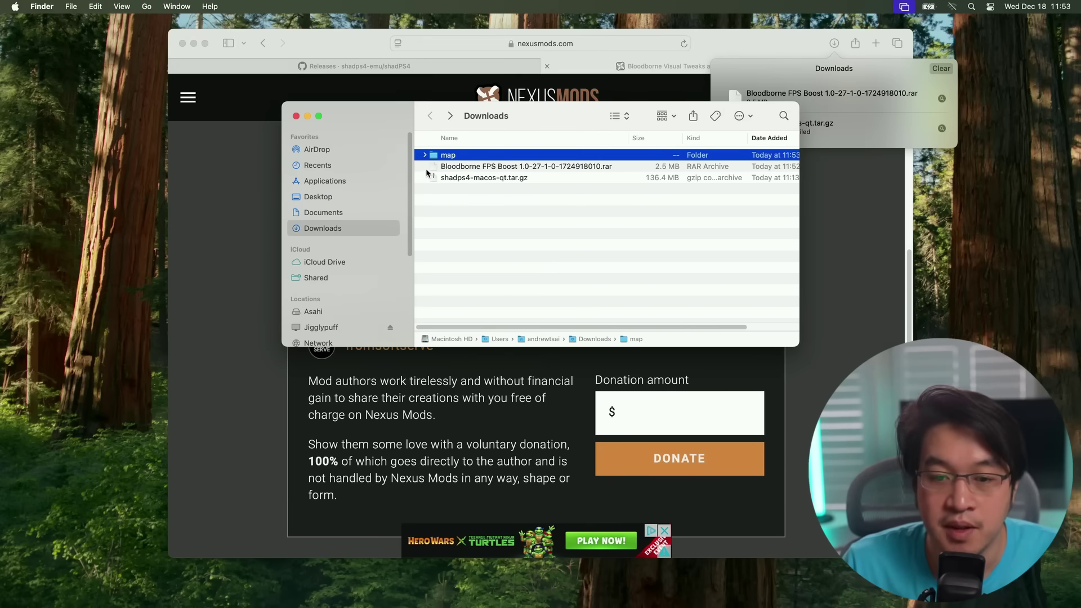
key(super+w)
click(115, 396)
- Open a new Finder window, enlarge it, and go to the dvdroot_ps4 folder inside shadPS4/CUSA03173 in the home folder
mouse_move(62, 606)
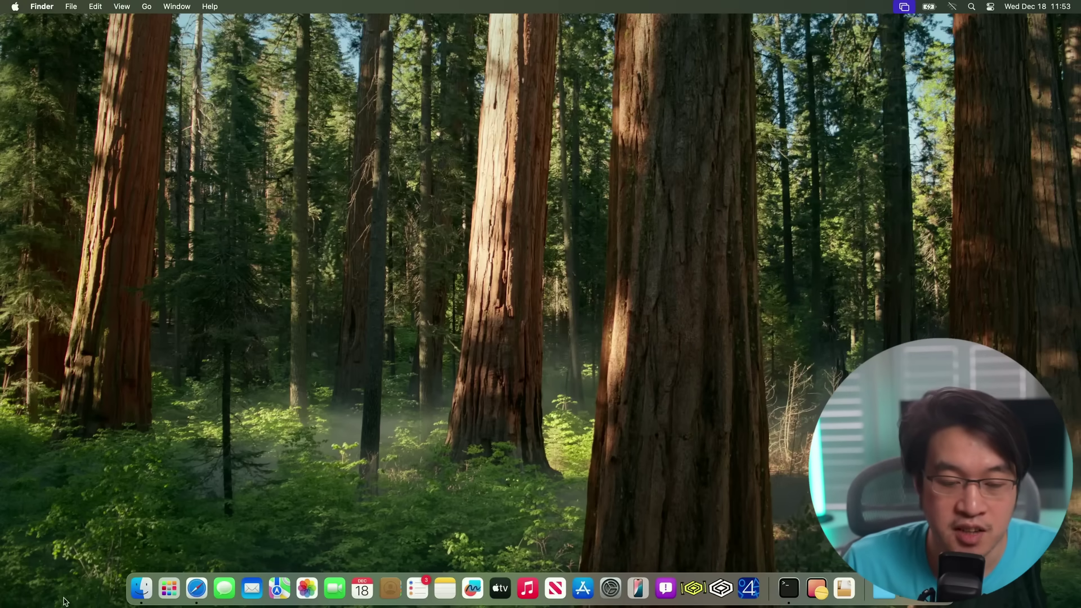
click(142, 591)
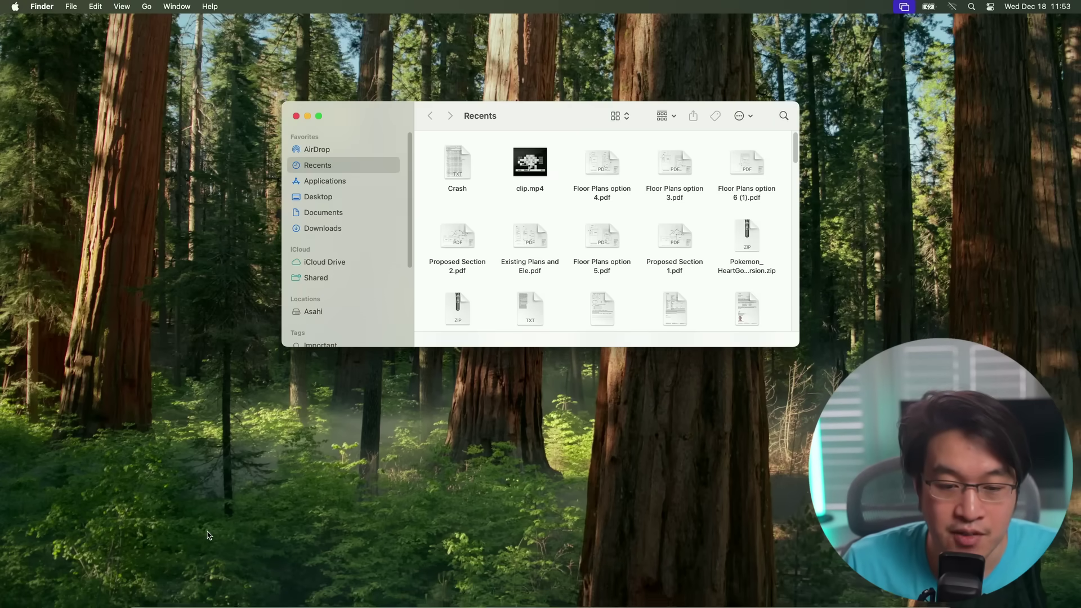
click(332, 213)
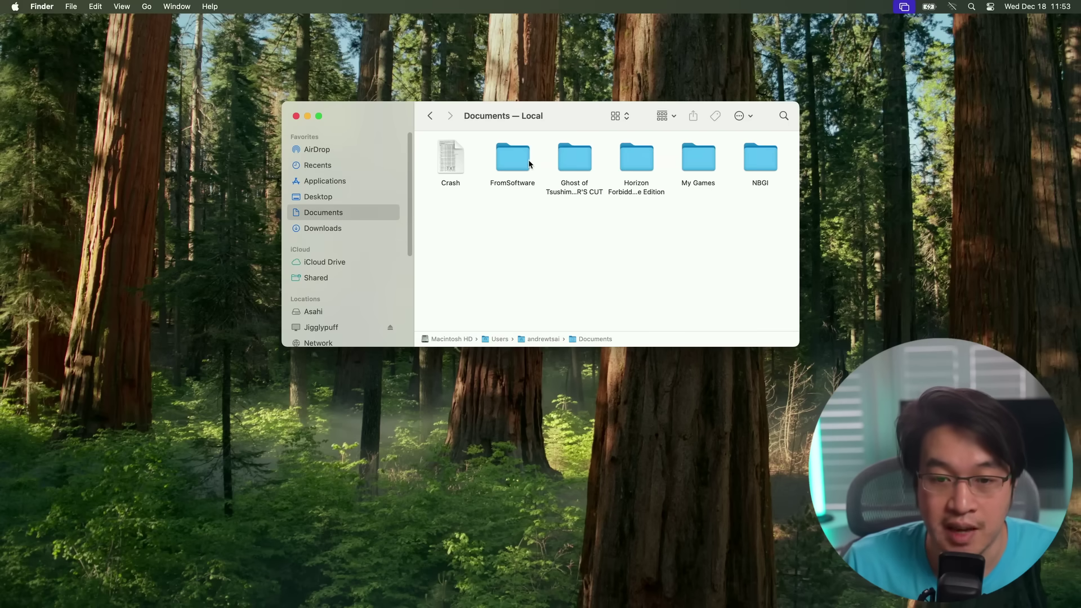
double_click(543, 339)
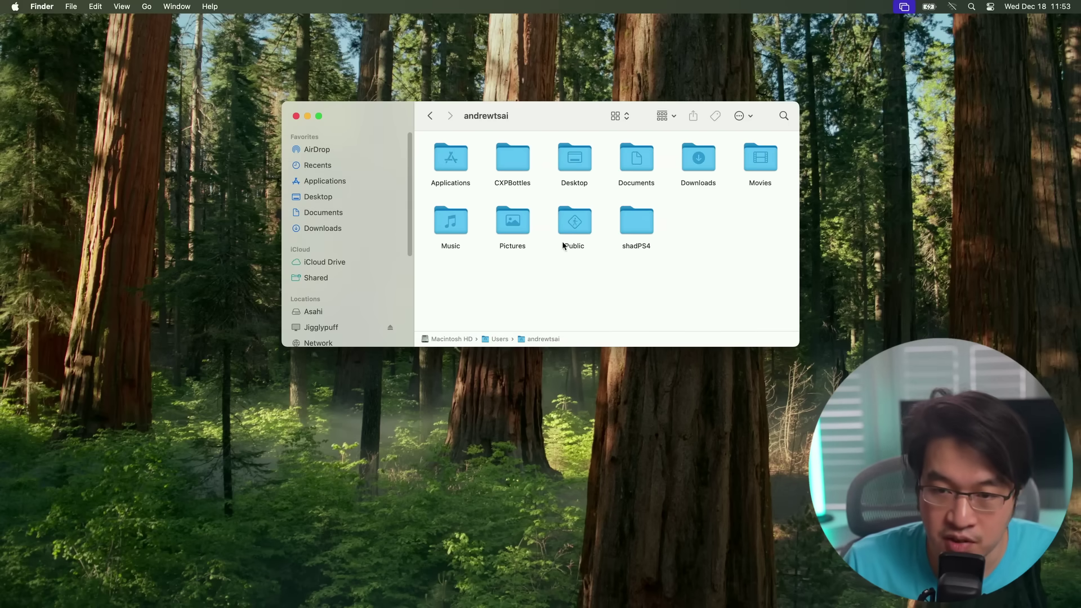
double_click(633, 226)
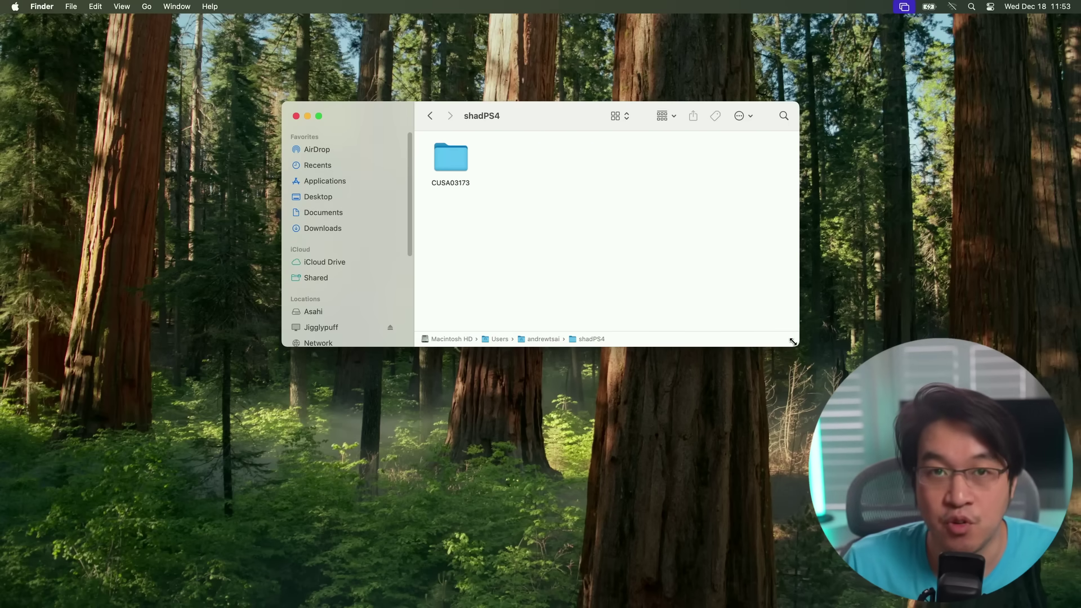
drag(796, 344, 871, 454)
double_click(437, 154)
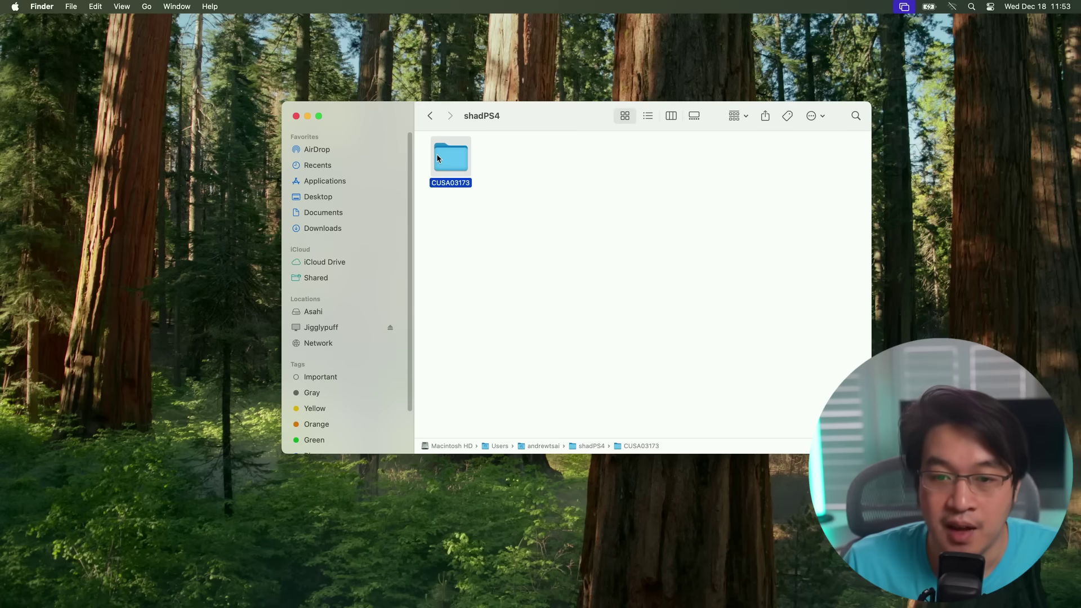
double_click(458, 164)
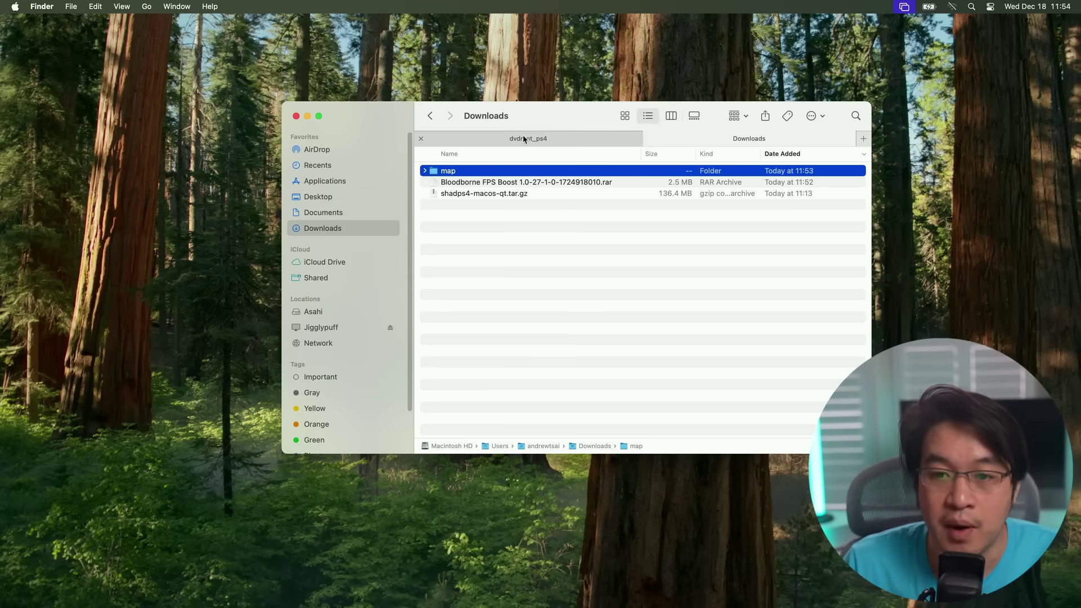
- Merge the extracted map folder from a separate Downloads window into the game's dvdroot_ps4 folder, and close the Downloads window
double_click(485, 170)
drag(749, 138, 784, 271)
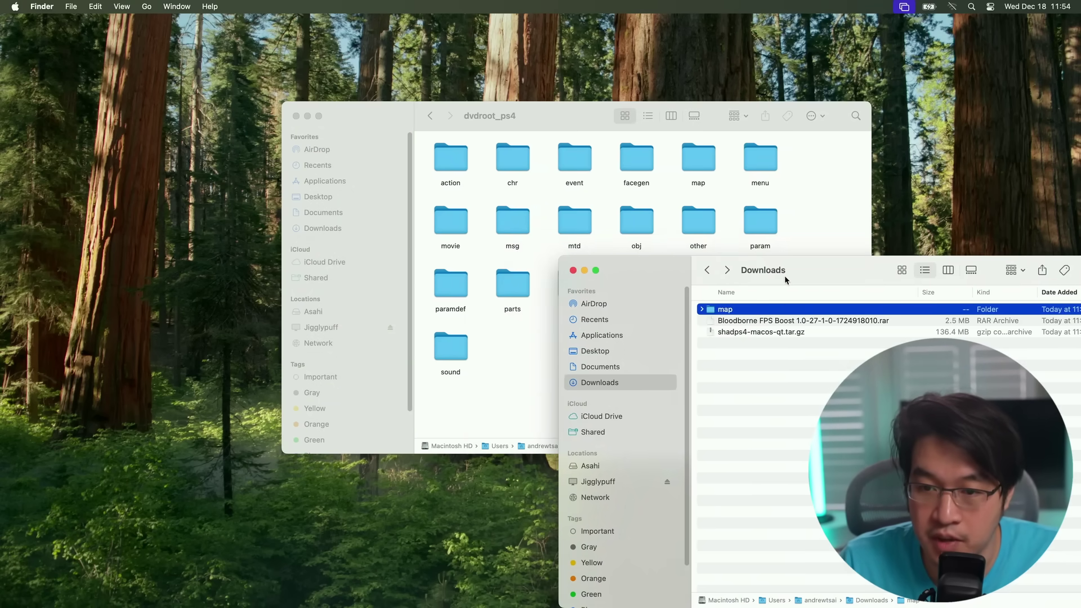
drag(731, 315, 540, 367)
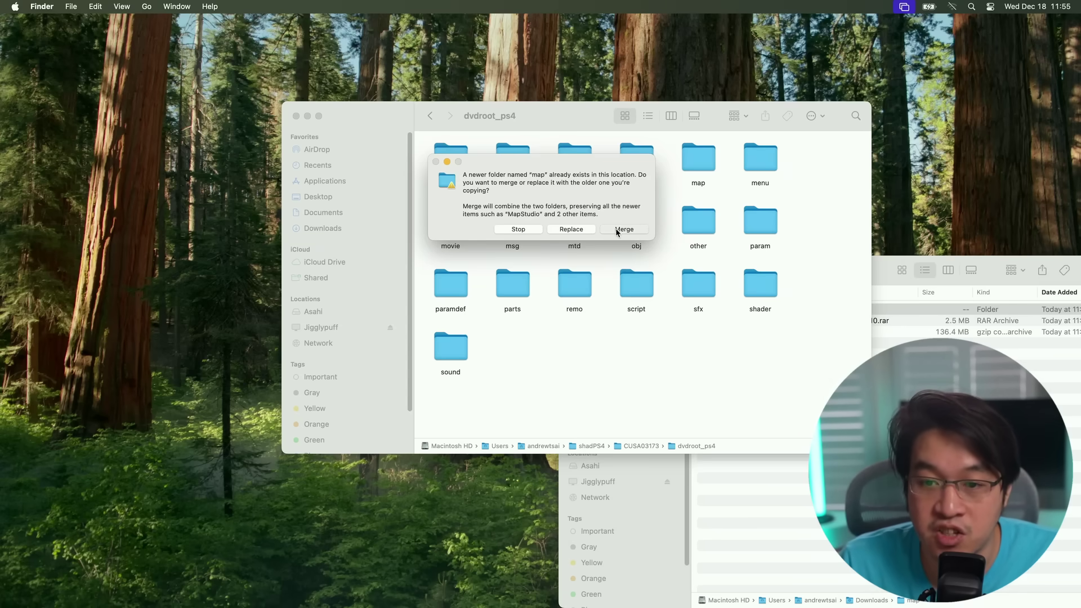
click(623, 229)
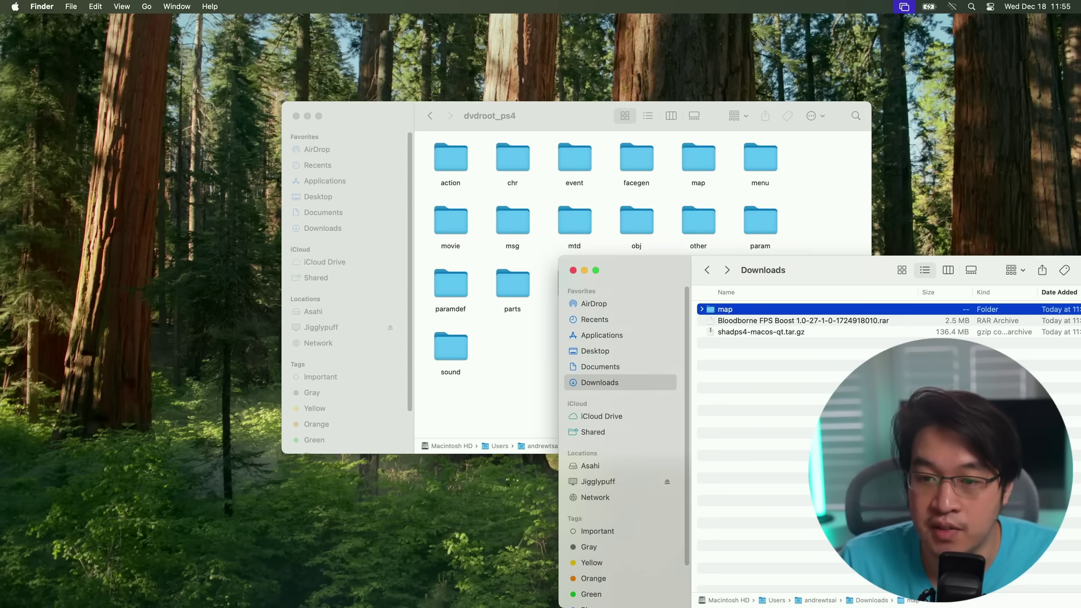
click(701, 309)
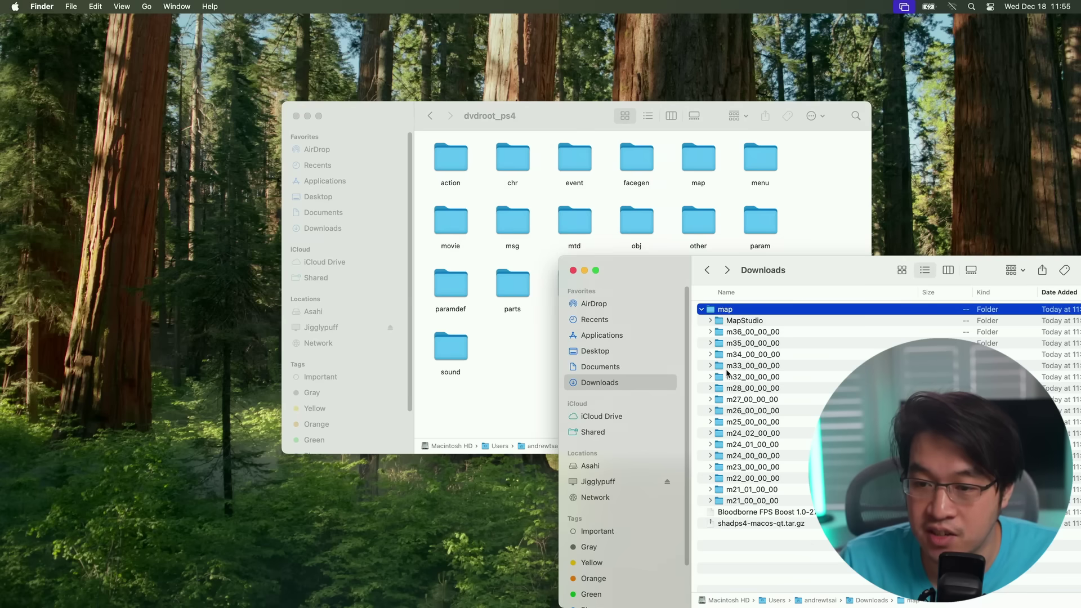
click(573, 271)
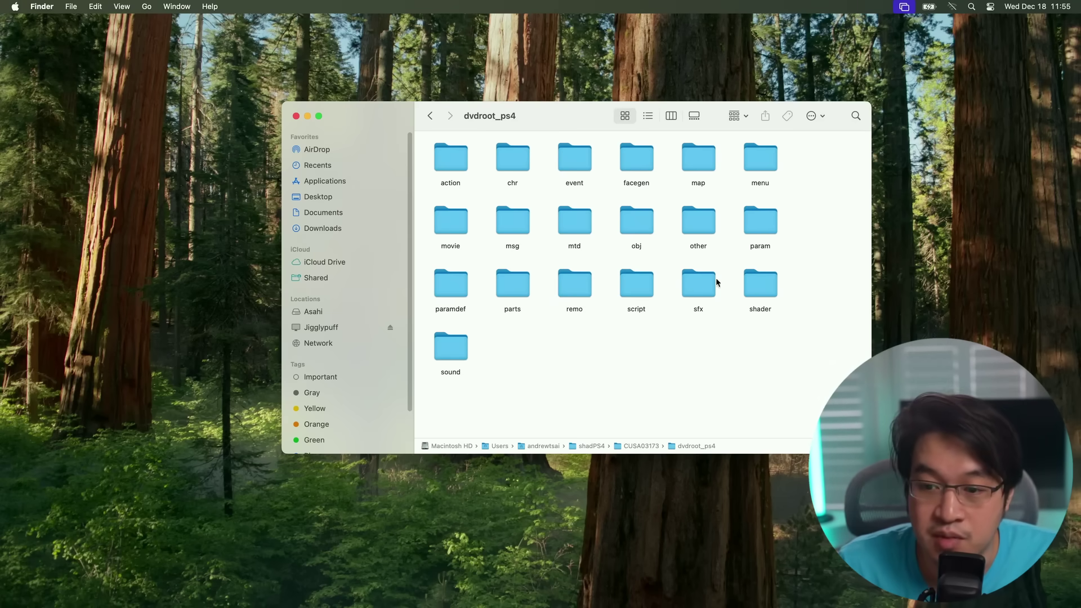
- Rename the sfx folder in dvdroot_ps4 as sfx_backup and close the Finder window
click(699, 309)
click(703, 310)
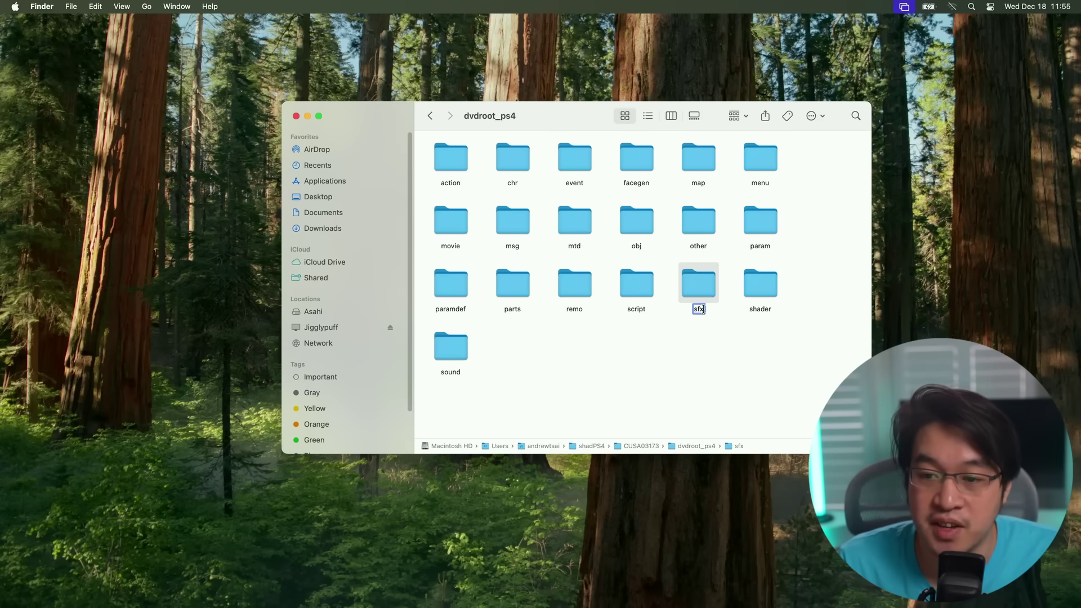
key(Right)
text(_backup)
key(Return)
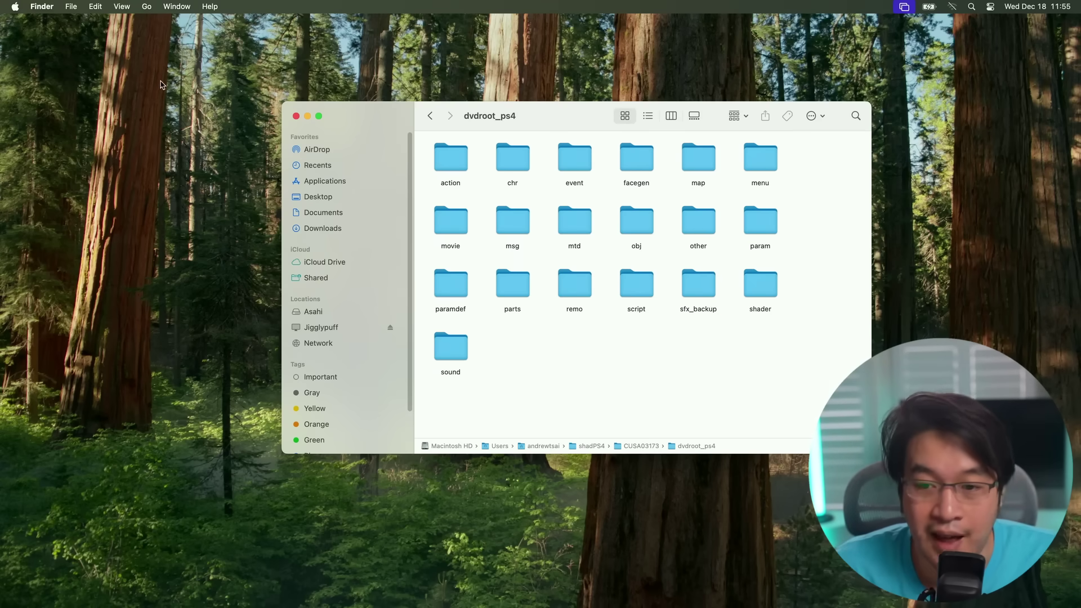
click(297, 116)
- Switch to shadPS4, start Bloodborne from the game list, and expand the game window to full screen
mouse_move(584, 606)
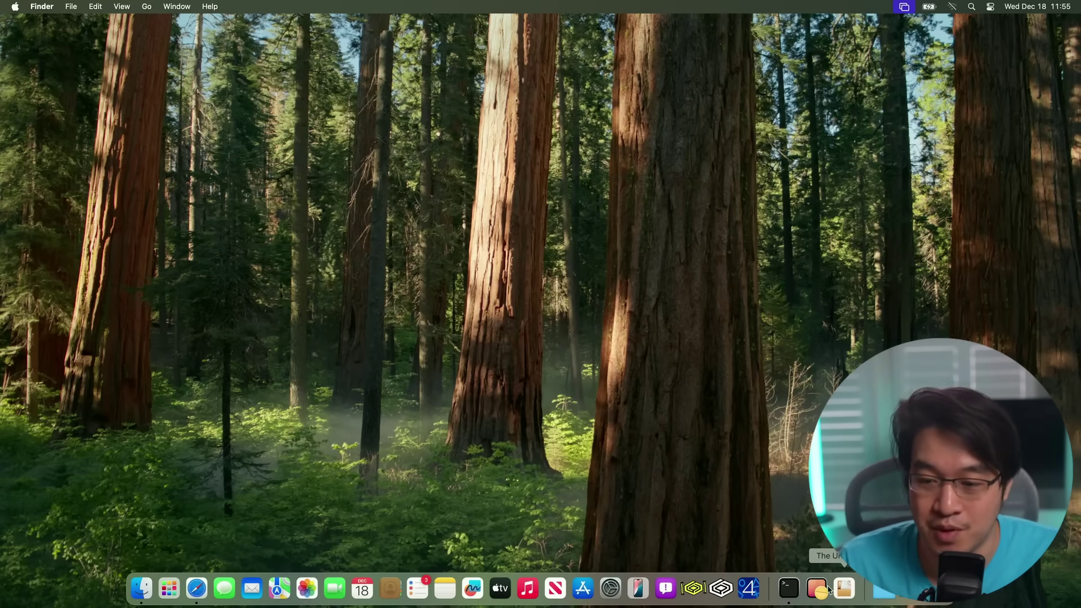
click(747, 580)
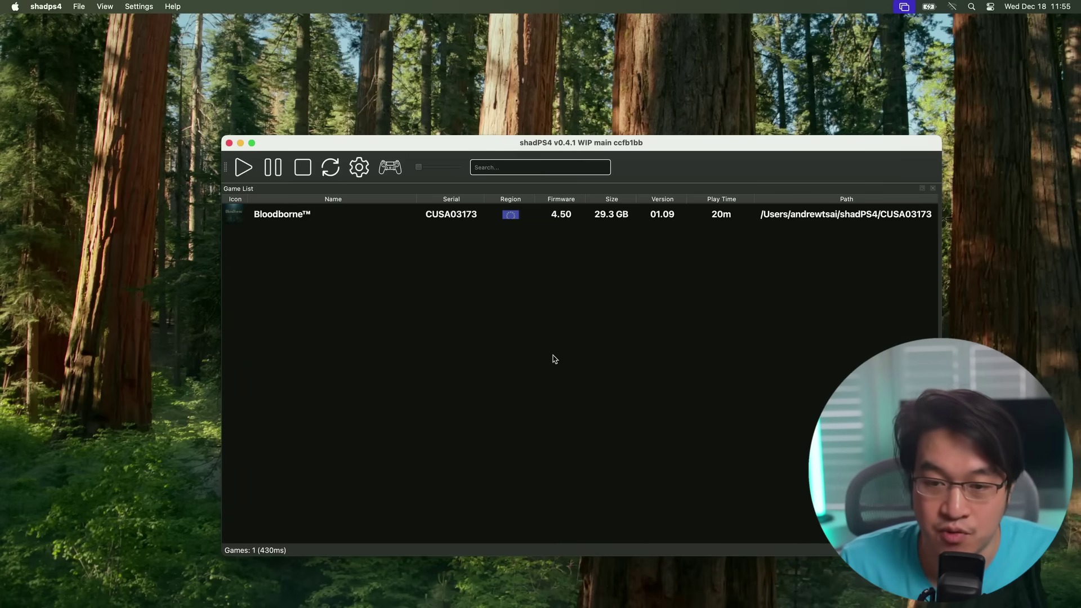
double_click(329, 214)
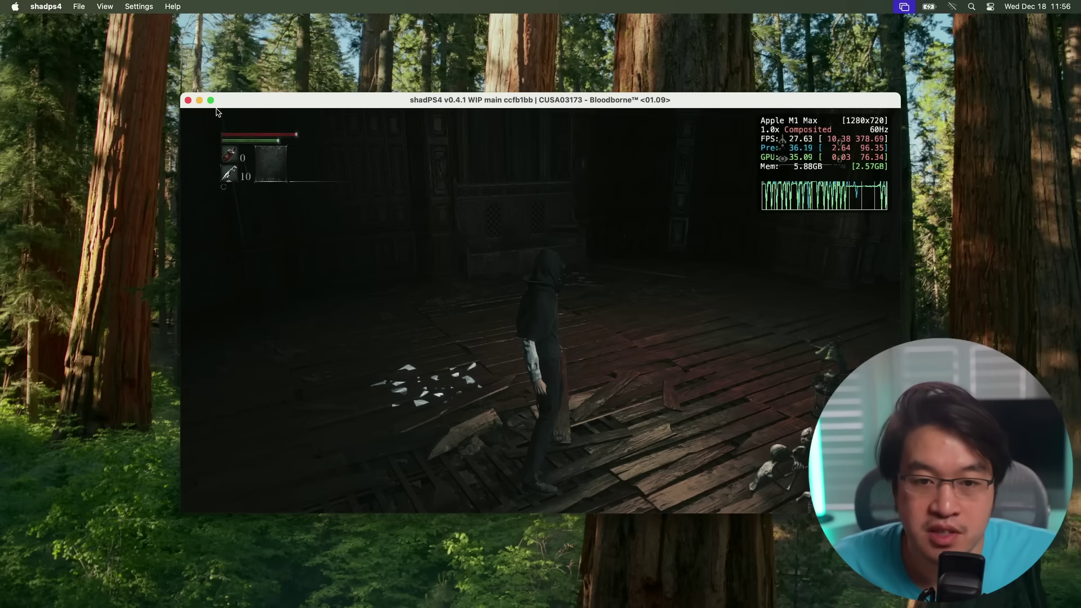
click(212, 100)
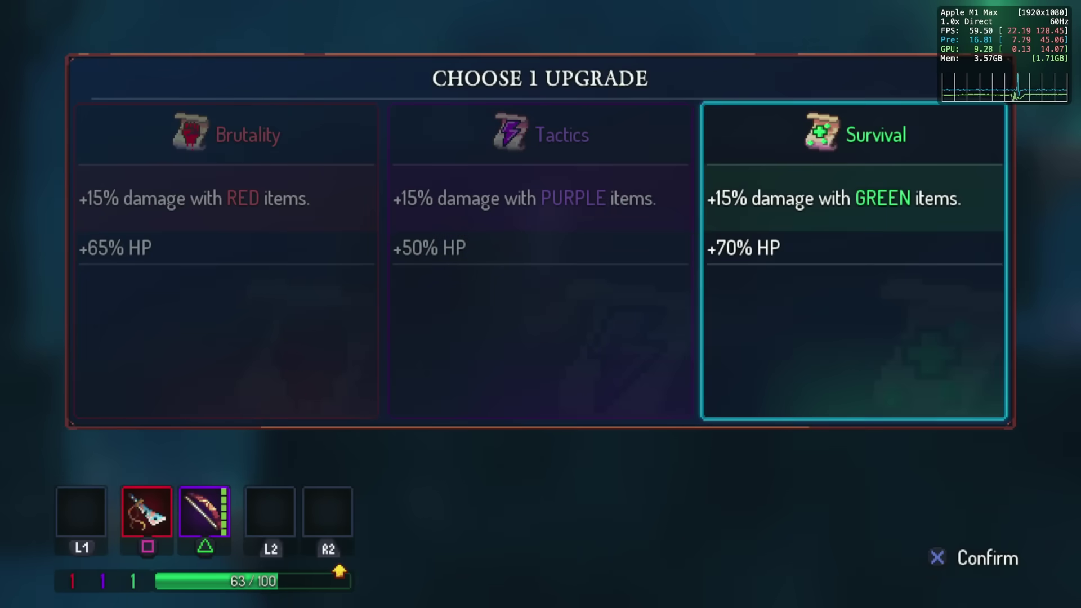
- Choose the Brutality upgrade in the Dead Cells upgrade selection
key(Left)
key(Left)
key(Return)
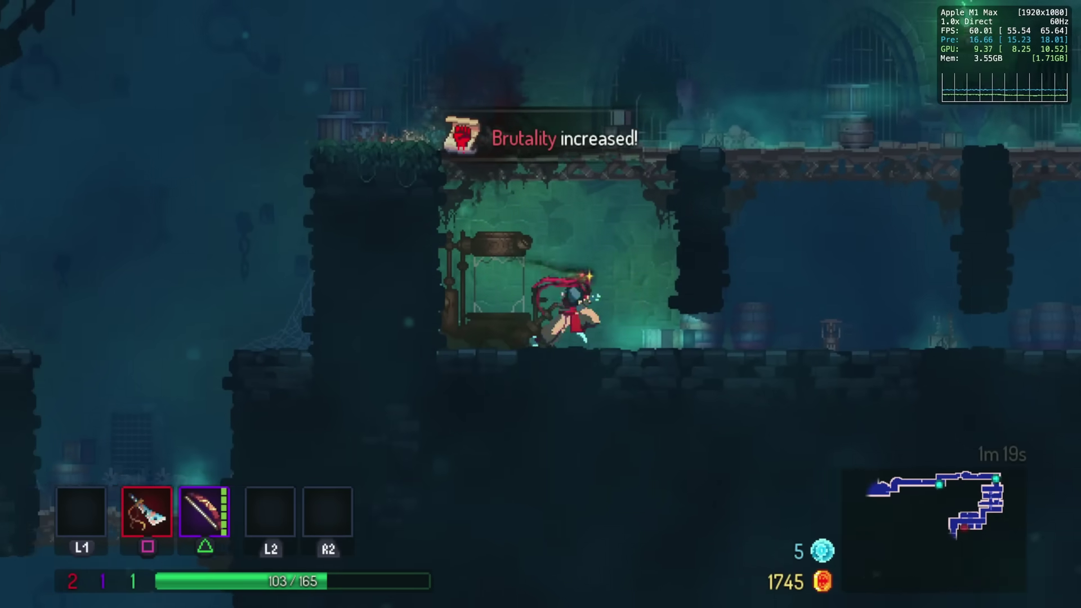
- Run the Dead Cells character through the lower corridor and back, and jump up to the walkway above
key(Right)
key(space)
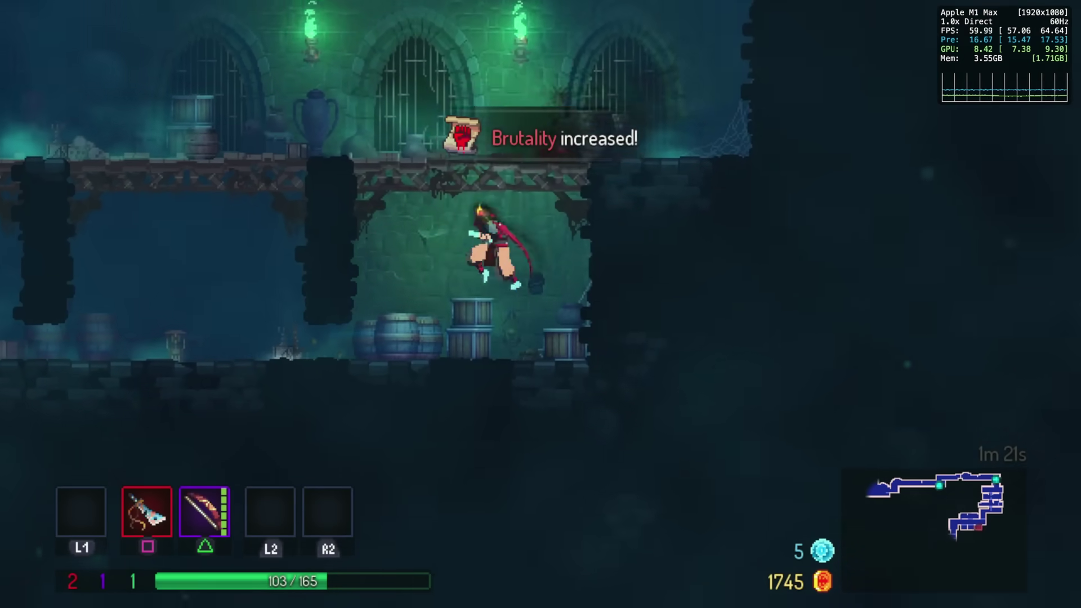
key(Left)
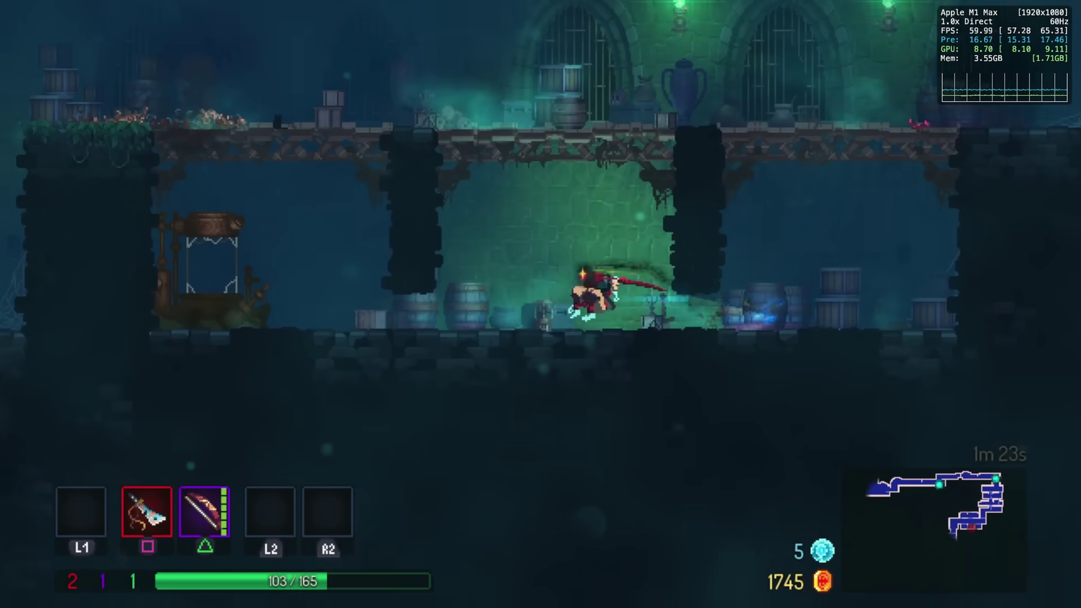
key(space)
key(space)
key(Left)
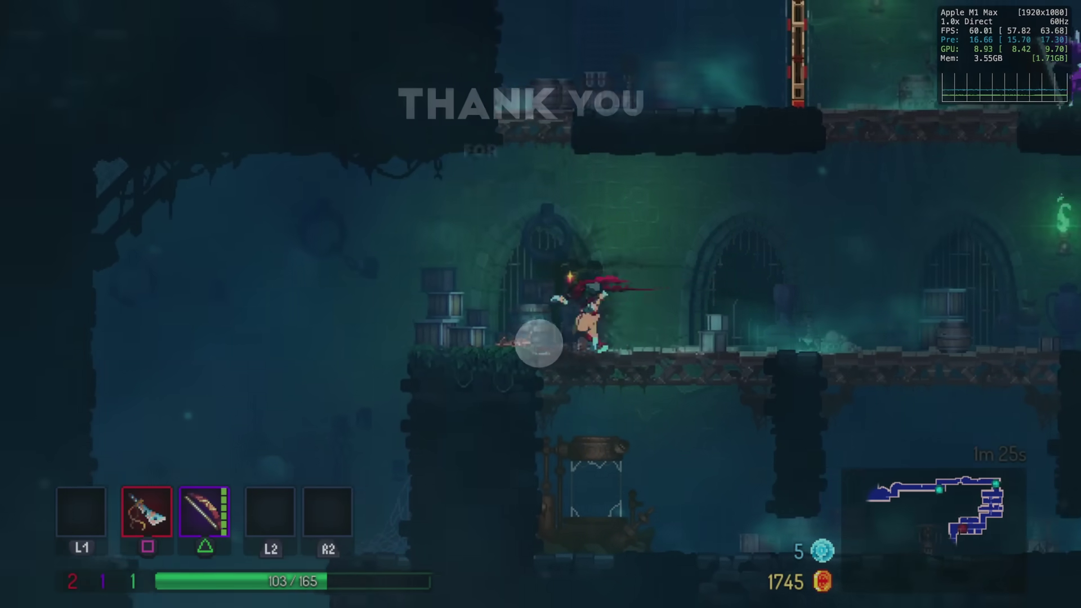